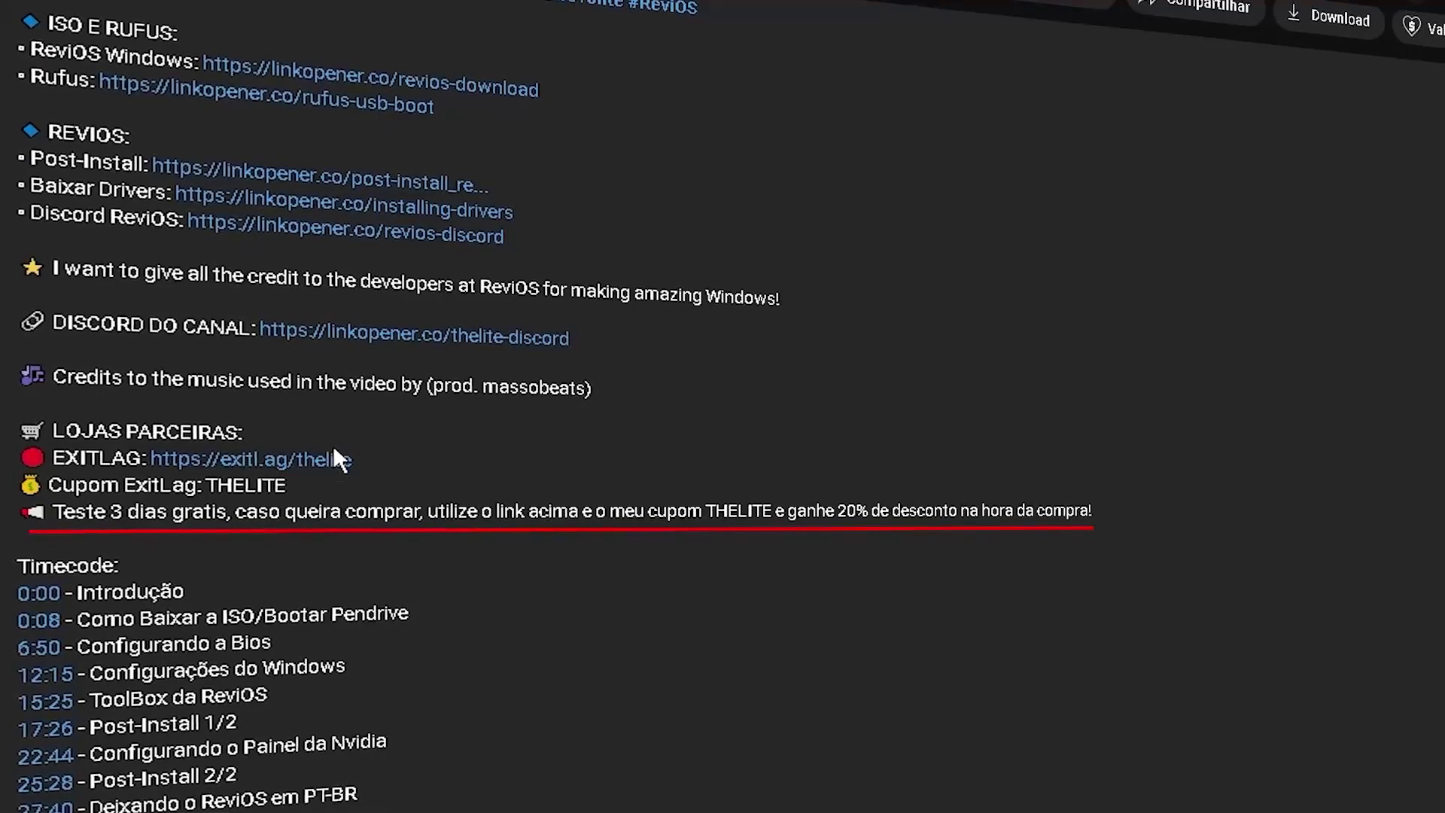
left_click(174, 459)
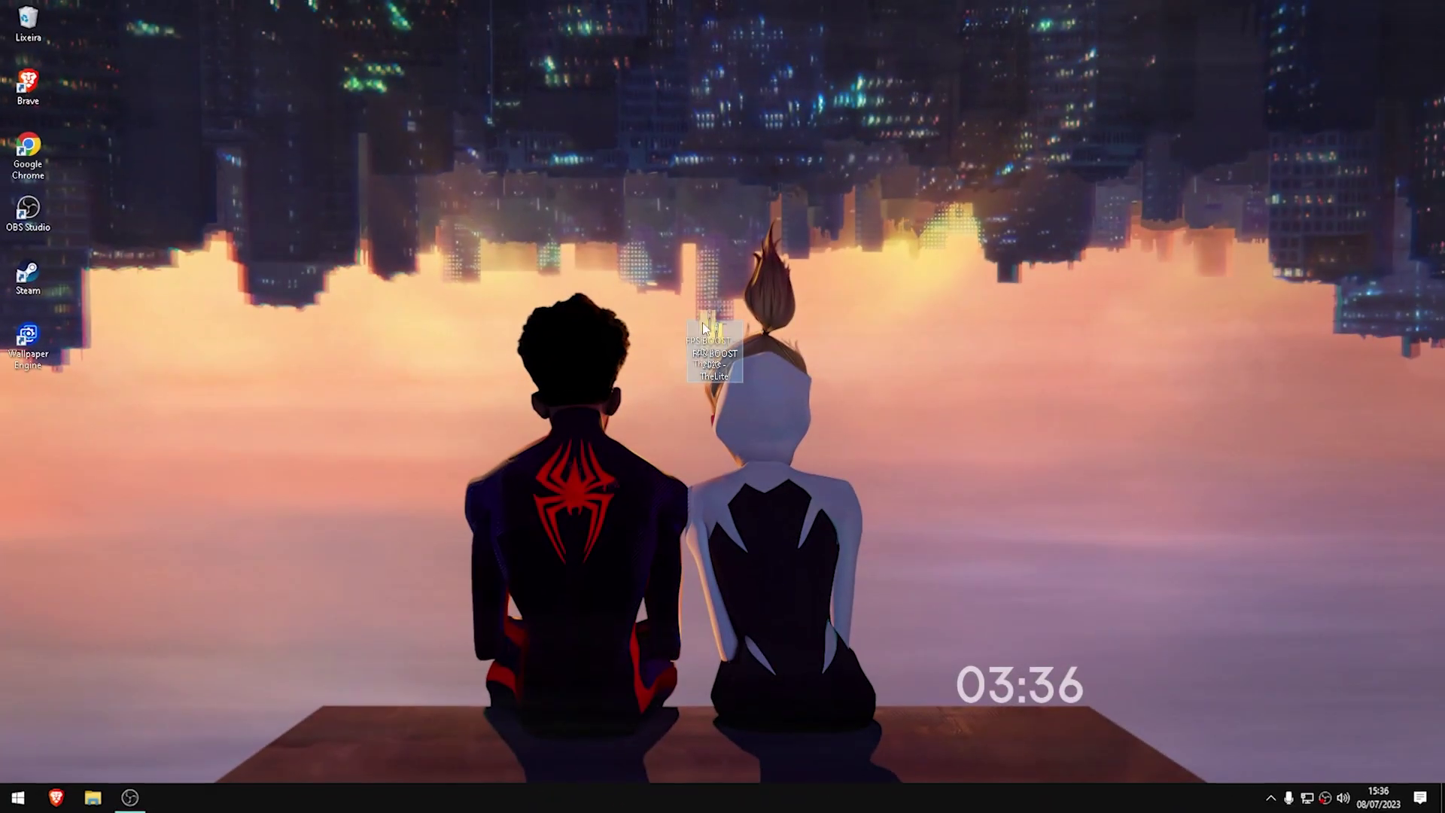
Extract the FPS BOOST 2023 - TheLite zip archive on the desktop using Extrair Tudo
left_click_drag(703, 322, 728, 353)
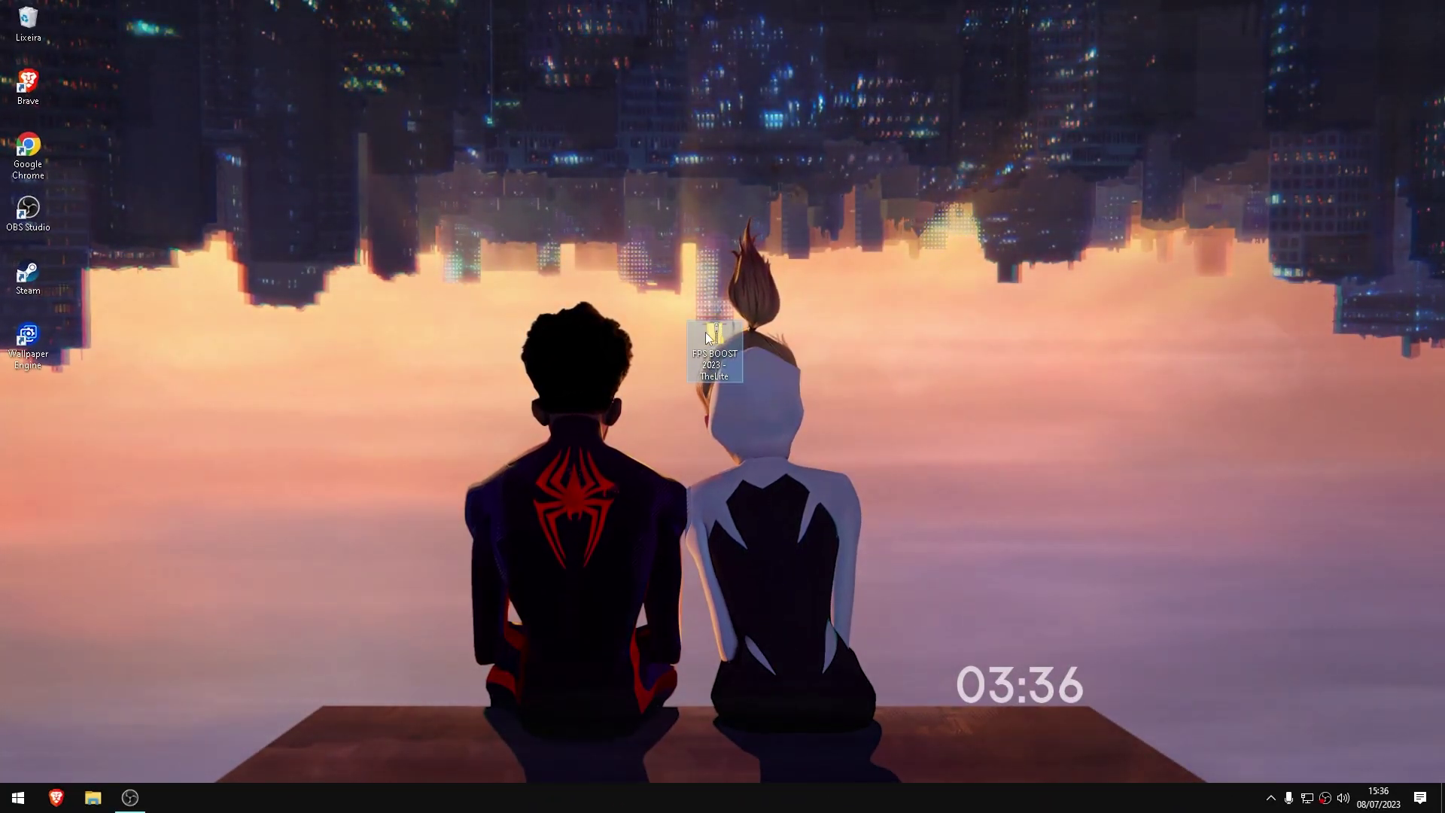
right_click(703, 334)
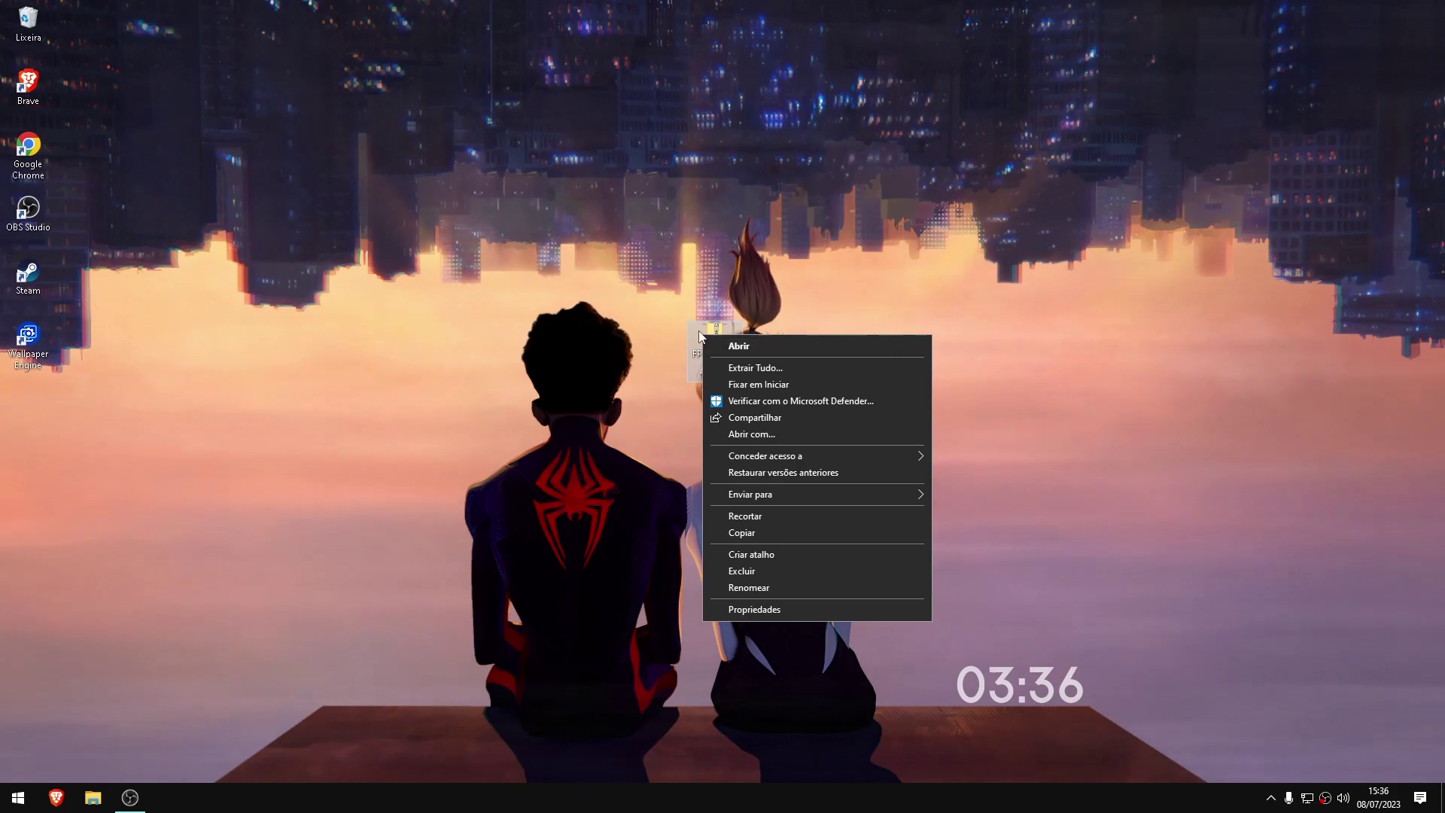
left_click(780, 368)
left_click(842, 539)
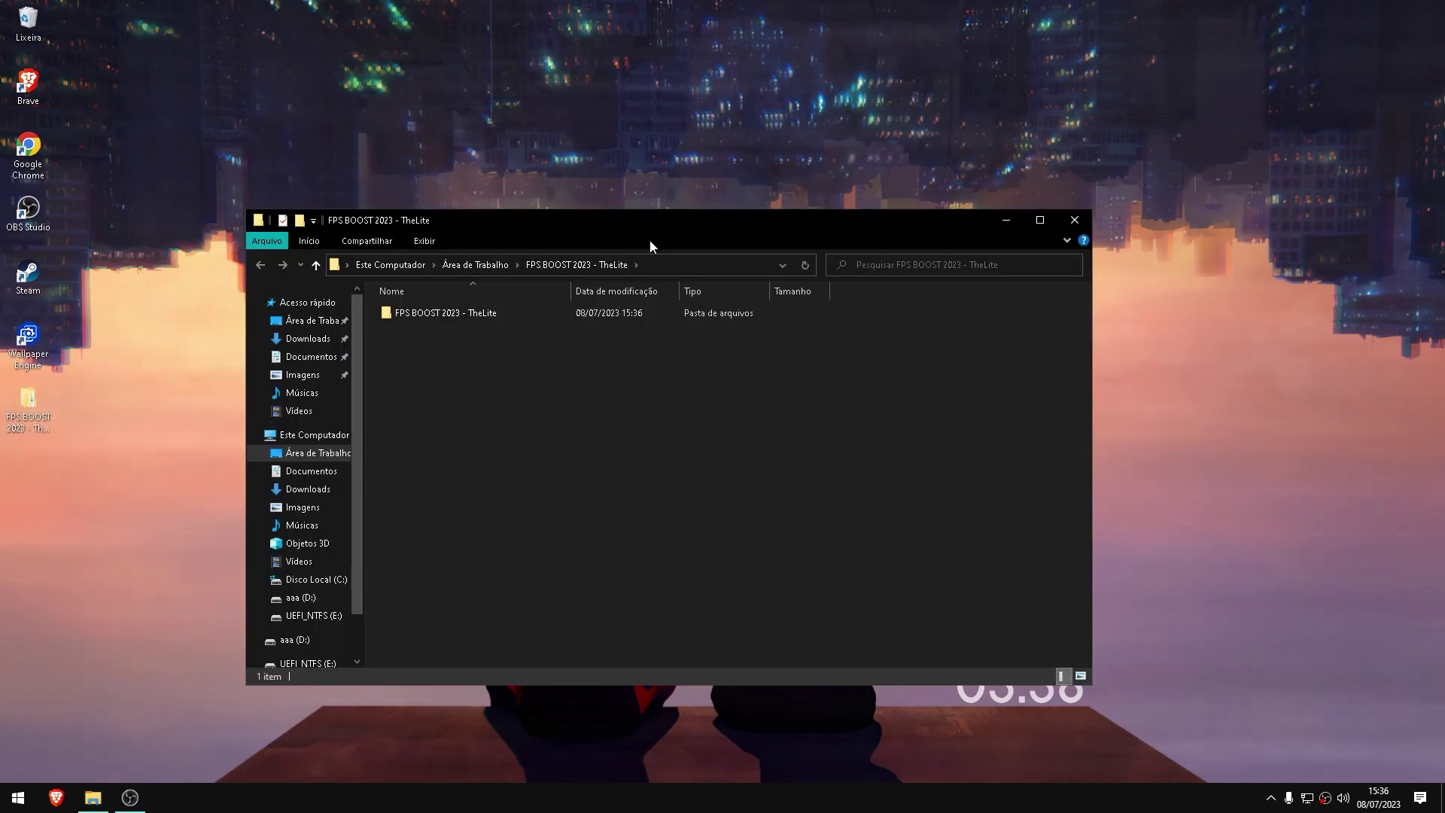
Move the inner FPS BOOST 2023 - TheLite folder to the desktop and open it from there
left_click_drag(472, 306, 654, 335)
left_click(1074, 219)
double_click(655, 335)
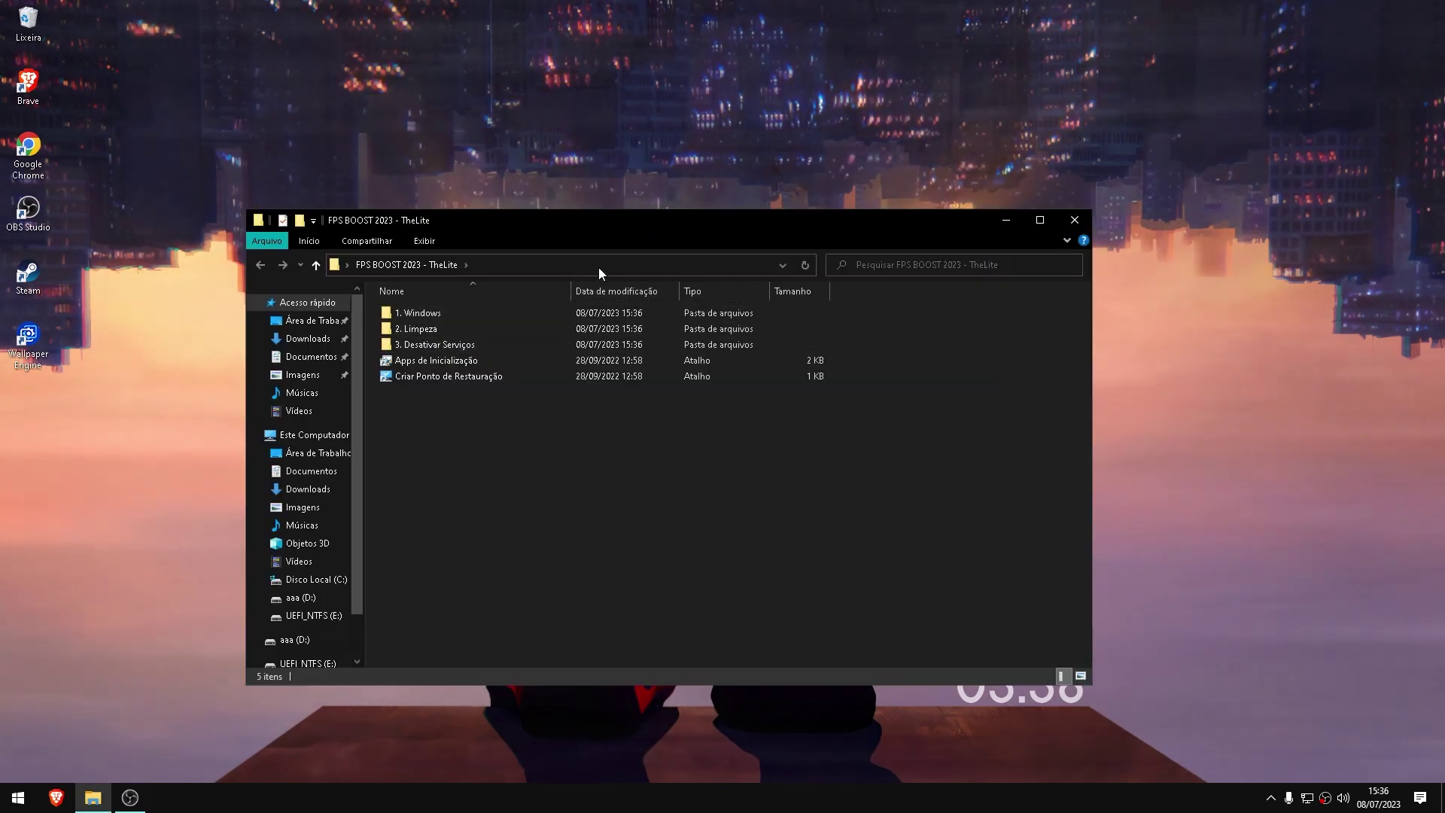
left_click(506, 301)
left_click(485, 314)
left_click(480, 330)
left_click(498, 364)
left_click_drag(535, 371, 582, 431)
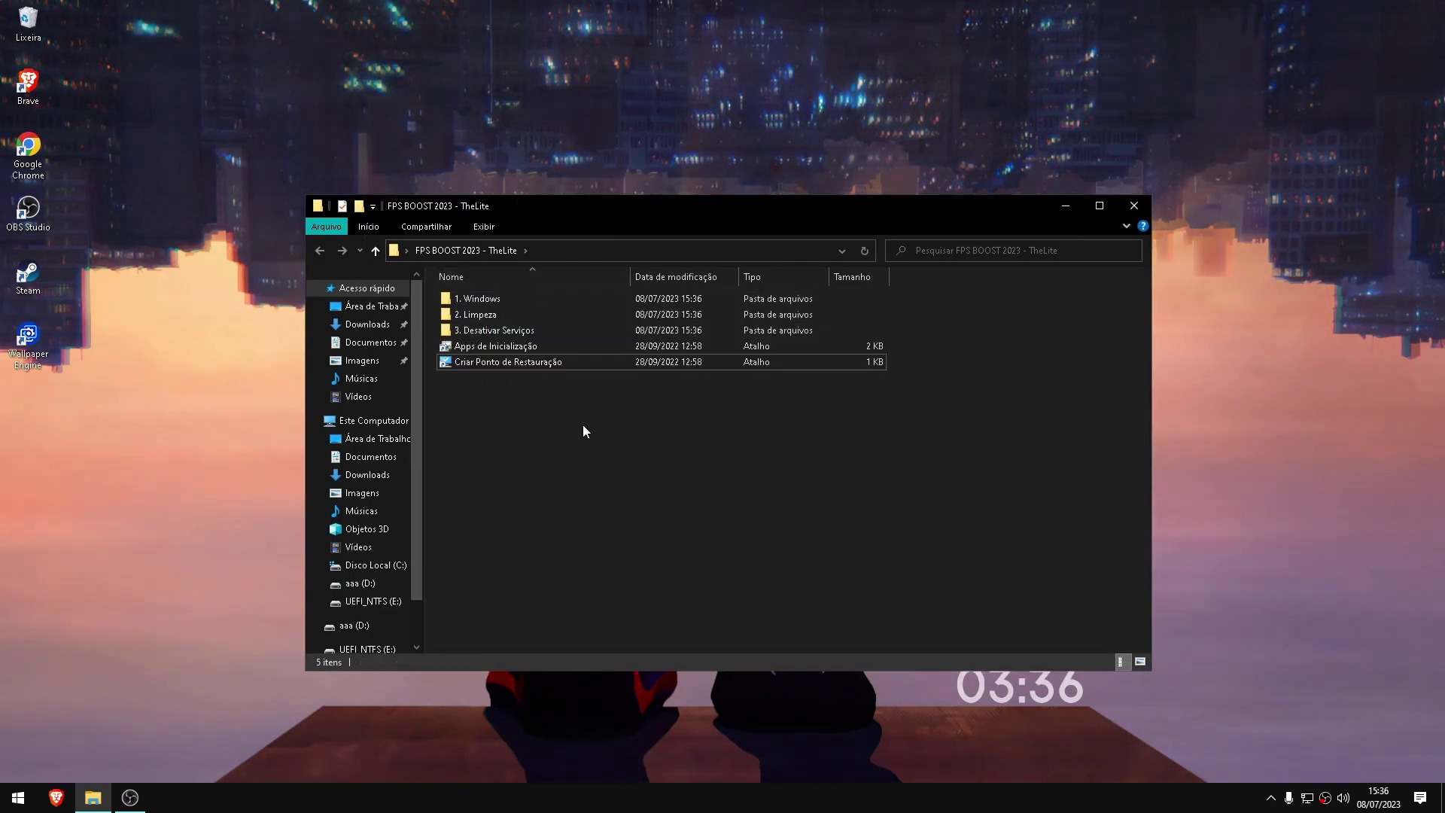
Open the Criar Ponto de Restauração shortcut and minimize the folder window behind it
double_click(490, 365)
left_click_drag(157, 39, 698, 210)
left_click(1081, 226)
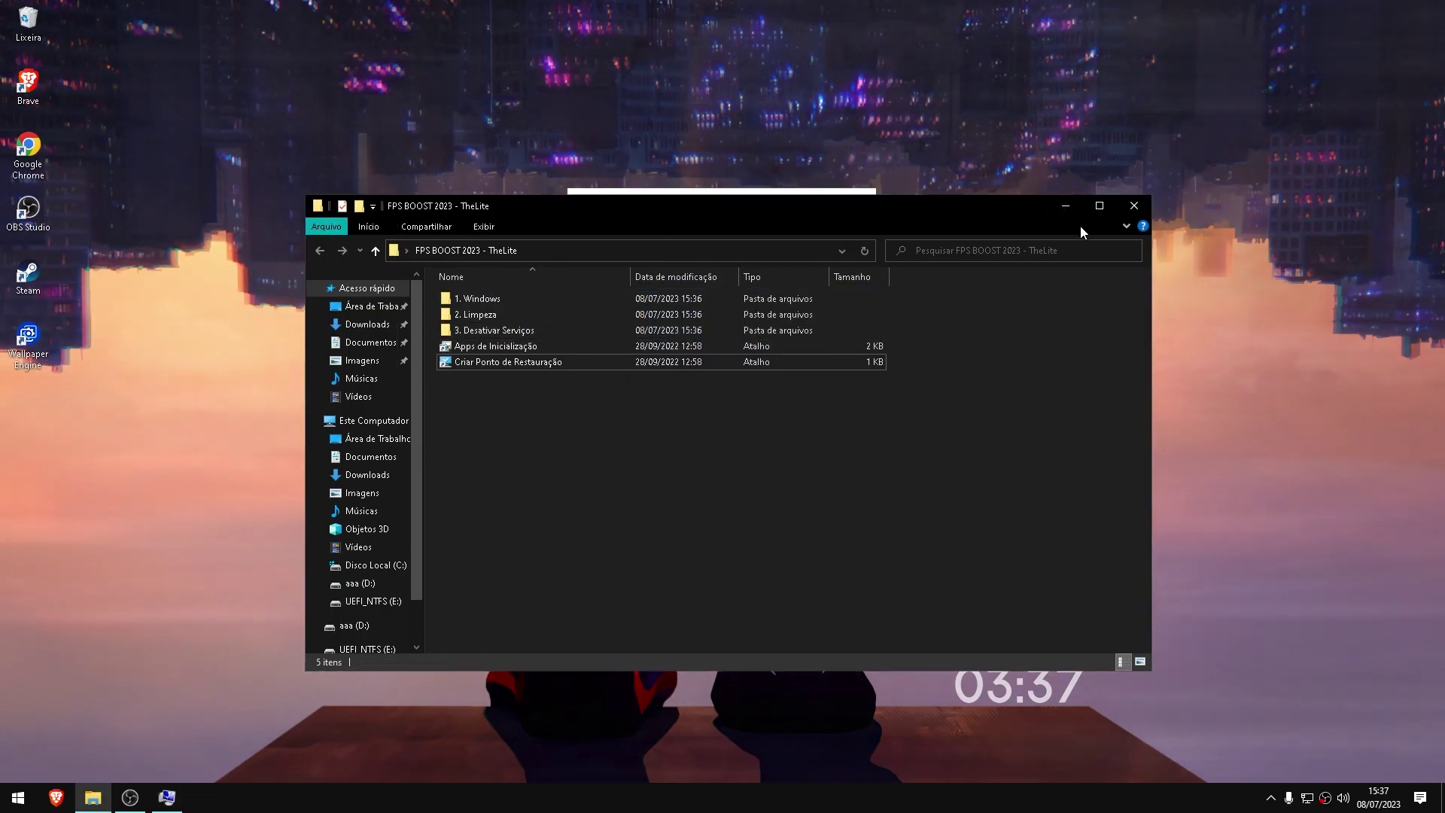
left_click(1066, 211)
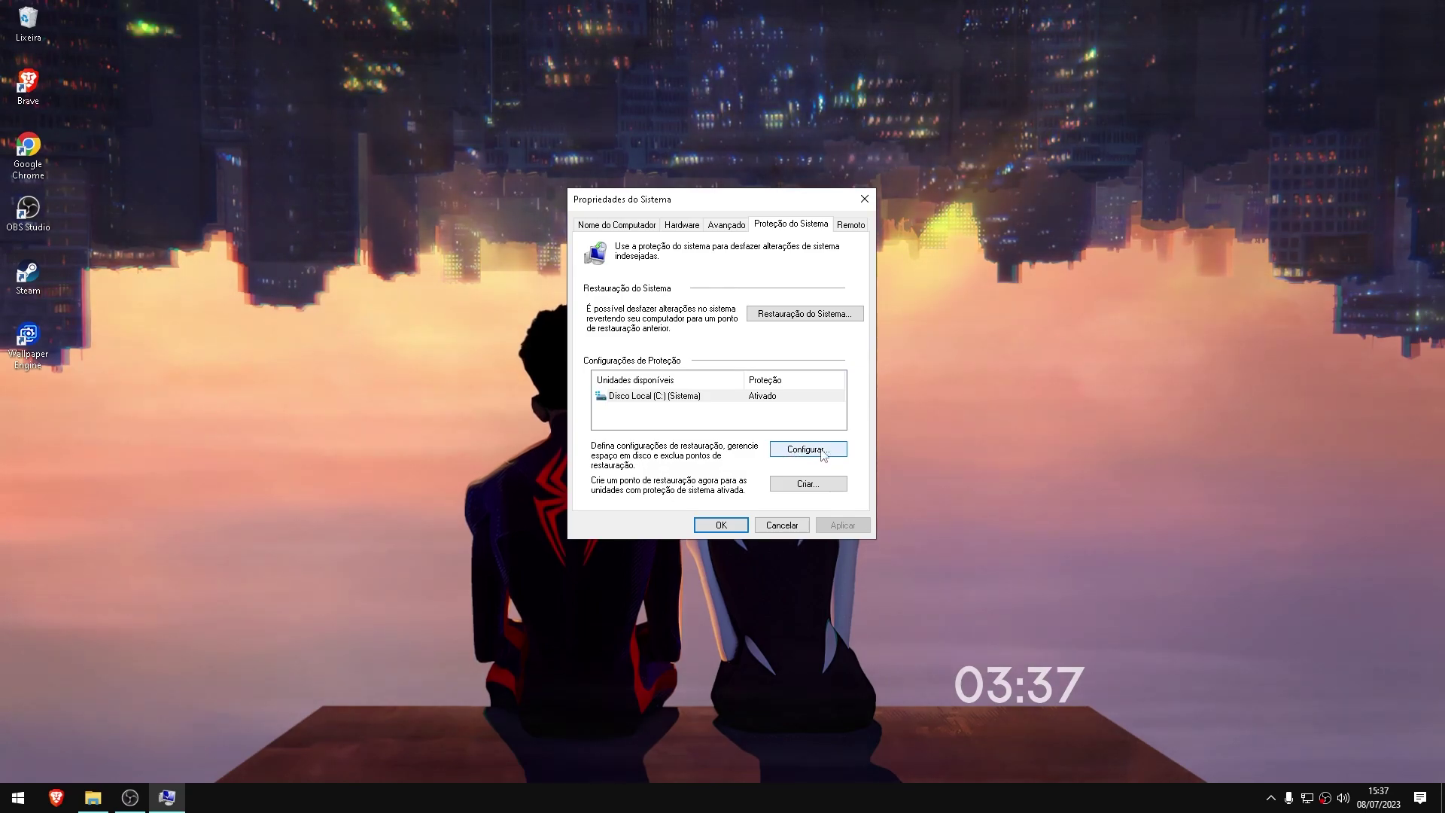
Choose Ativar a proteção do sistema in the protection settings for Disco Local (C:) and cancel out of them
left_click(786, 449)
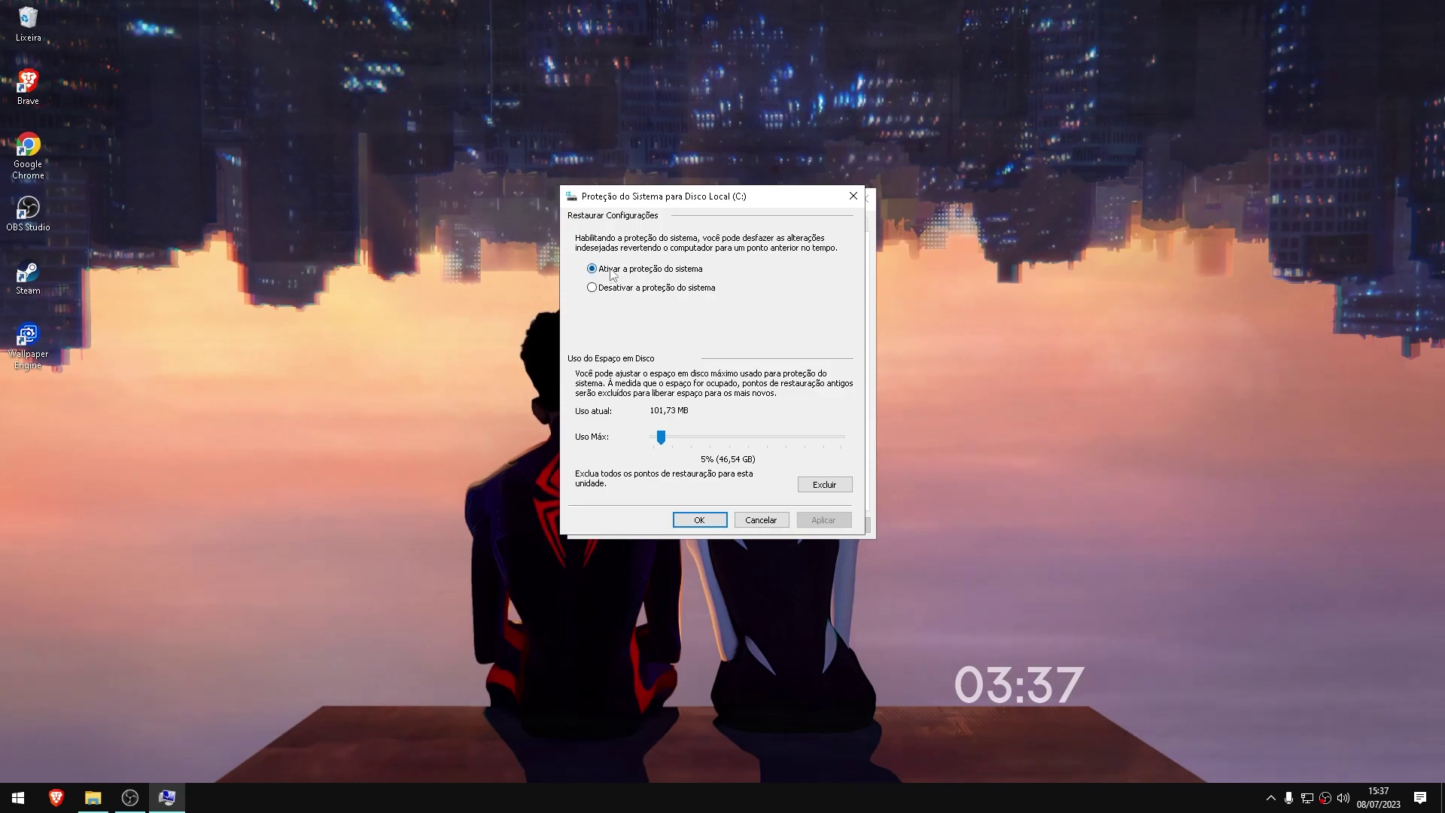
left_click(611, 271)
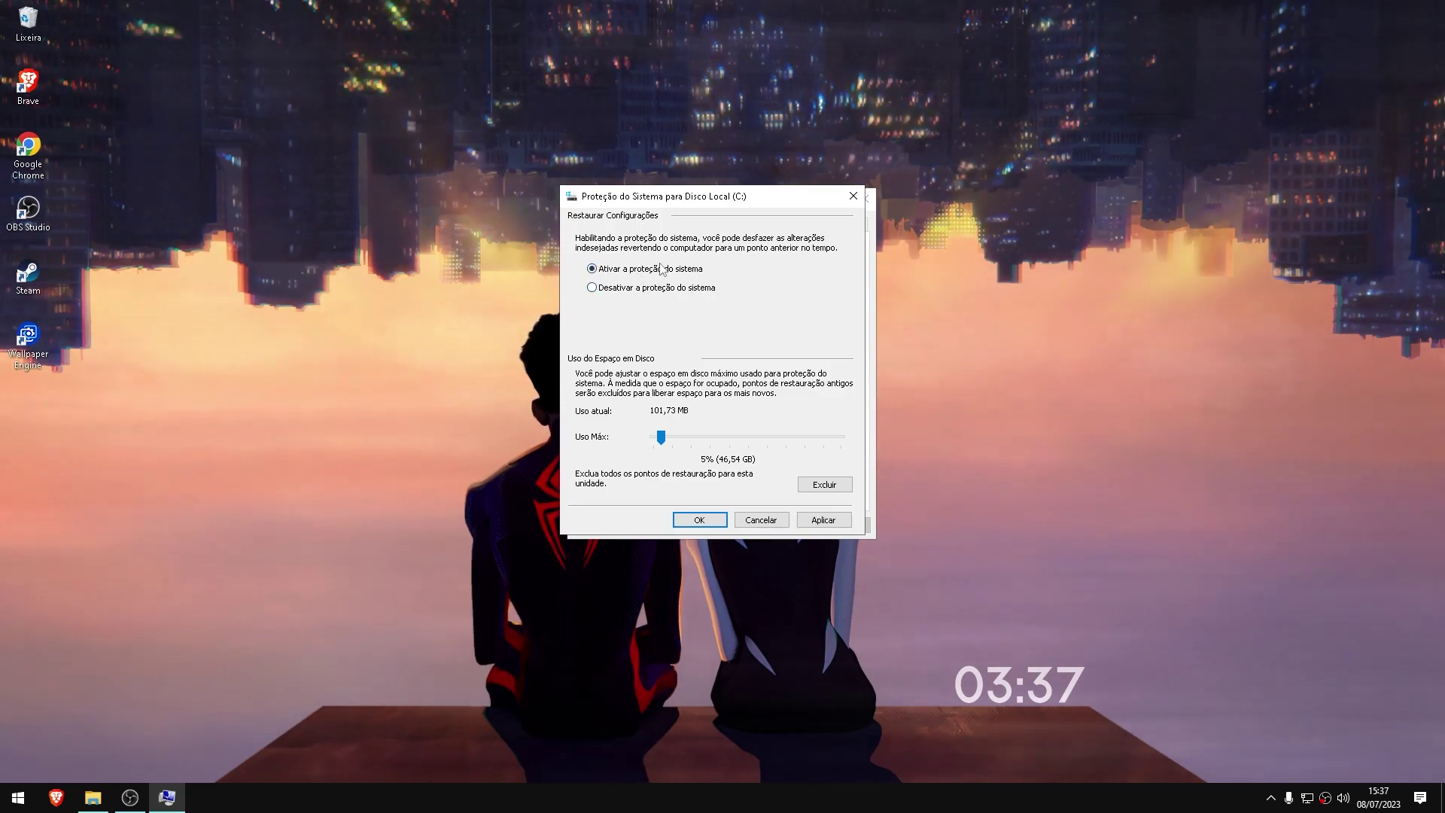
left_click_drag(661, 437, 645, 441)
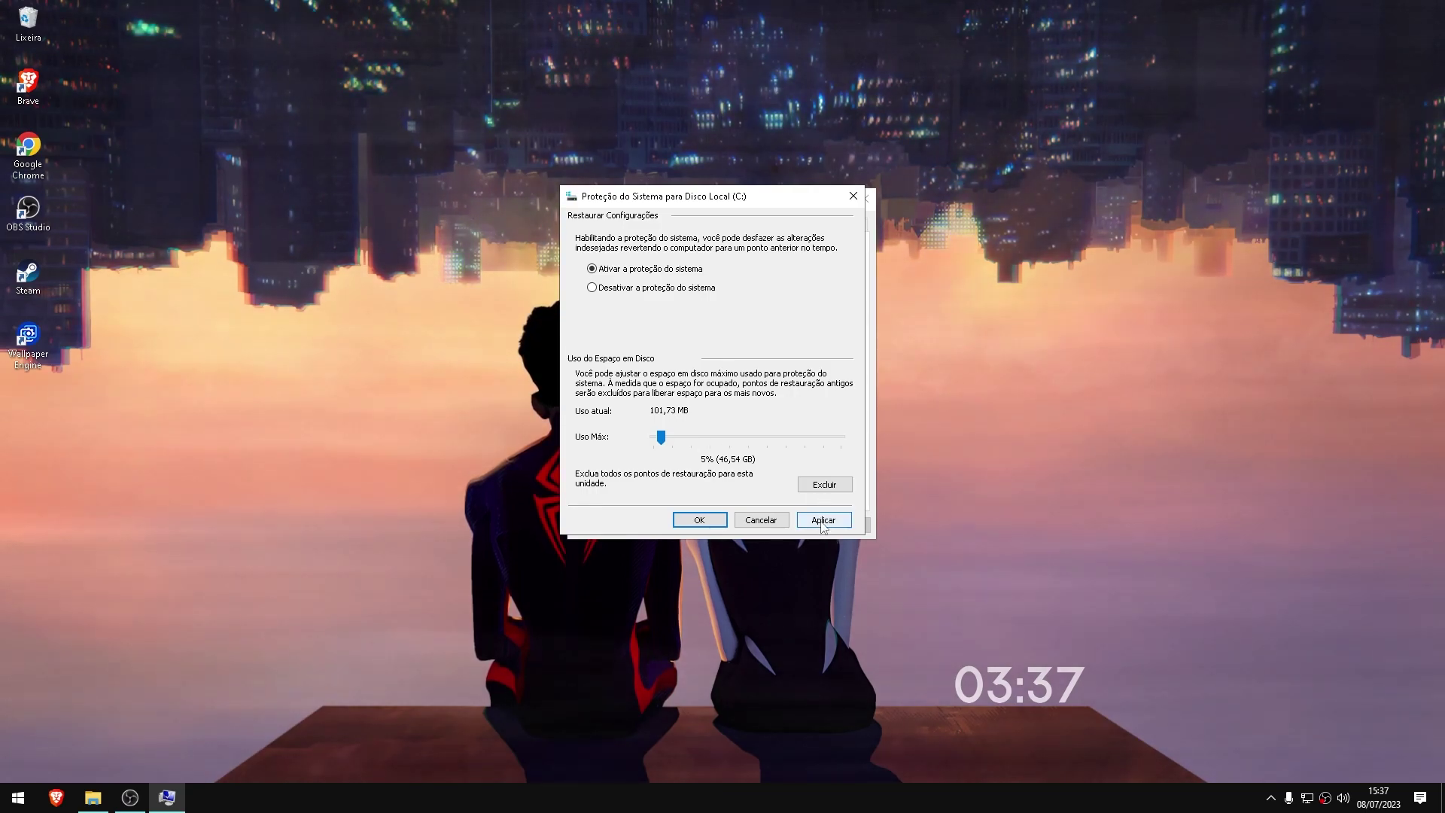
left_click(752, 521)
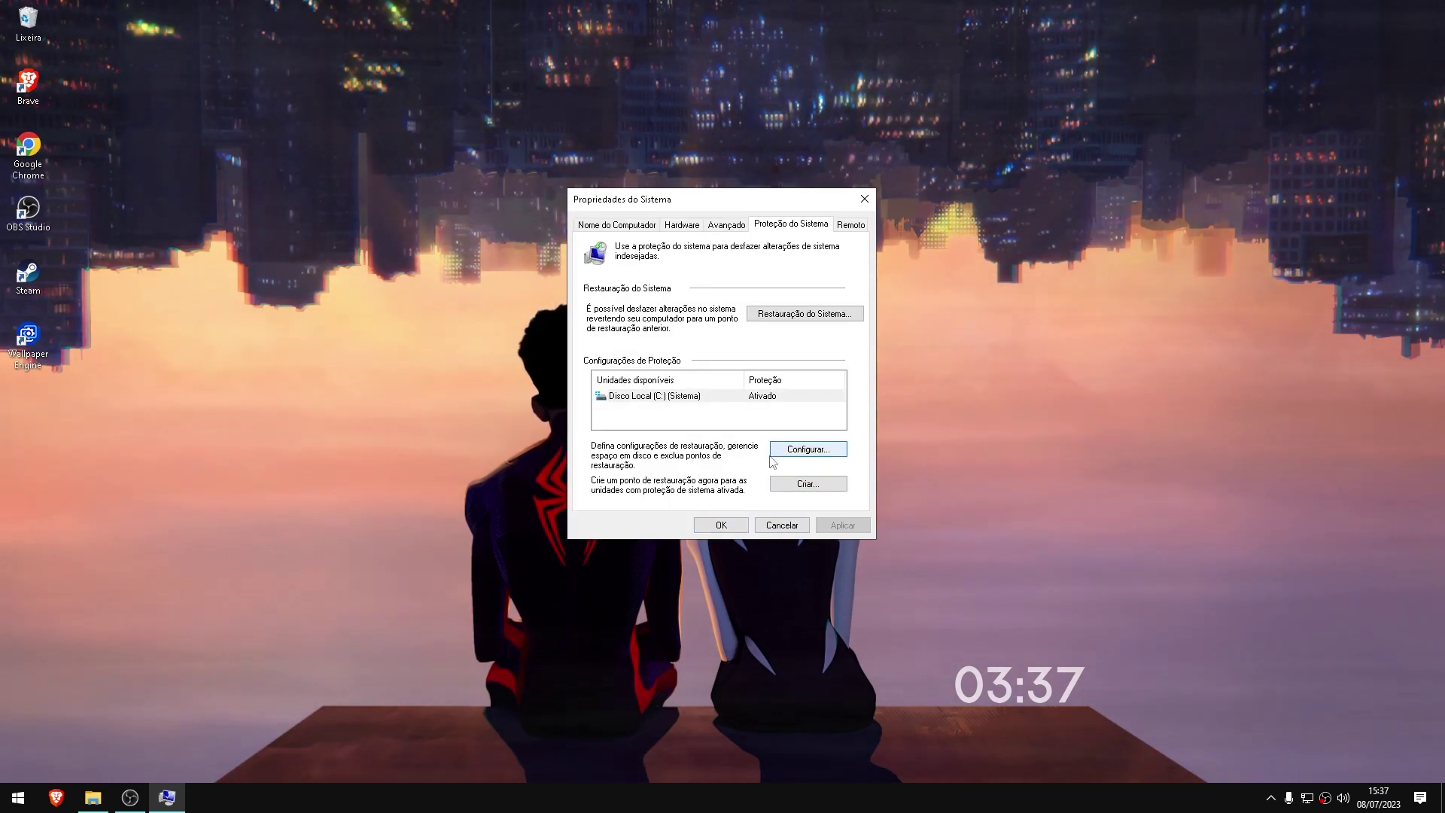
Create a system restore point described as "Teste" and close the system properties
left_click(807, 485)
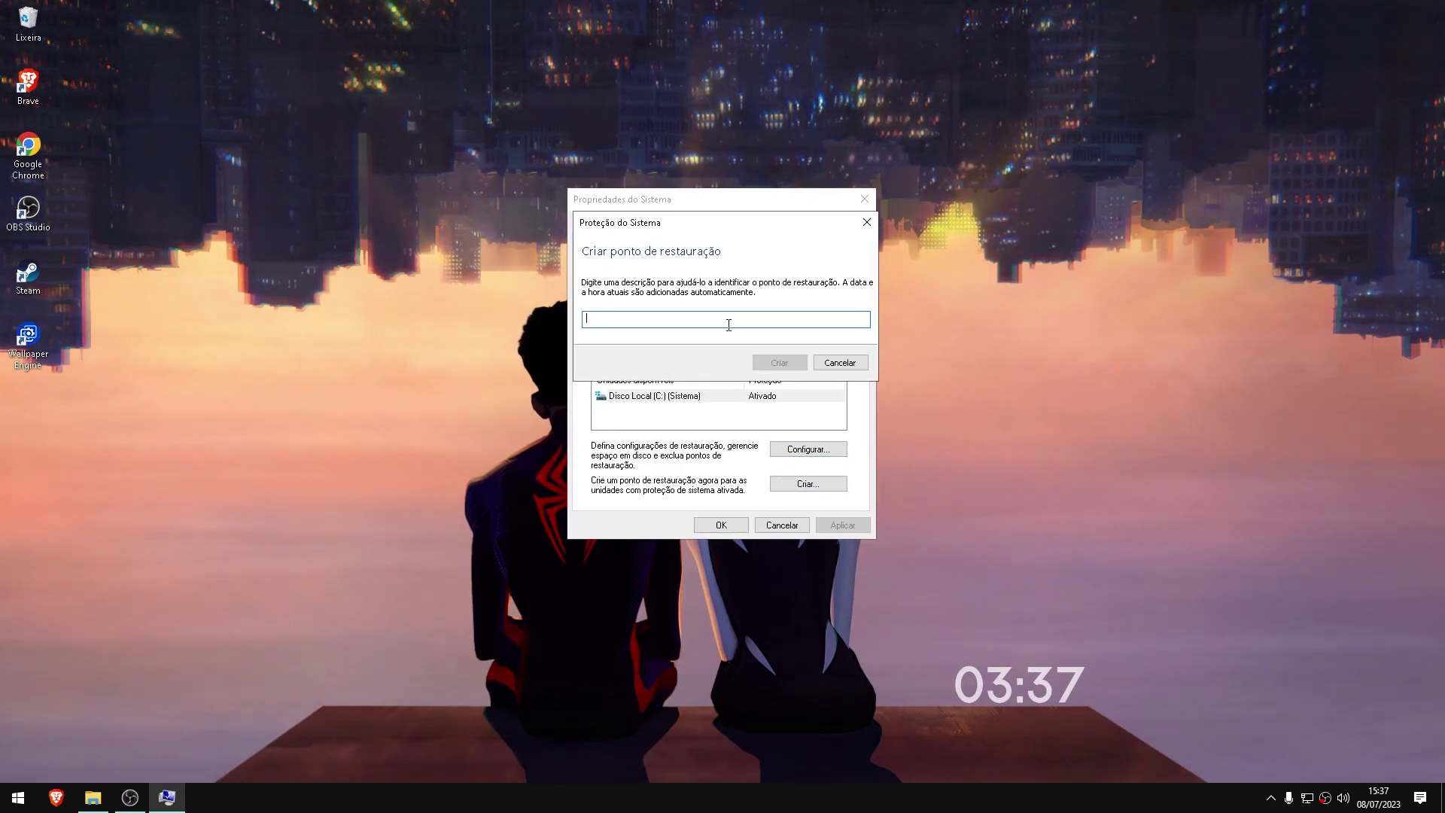
type("Teste")
left_click(780, 362)
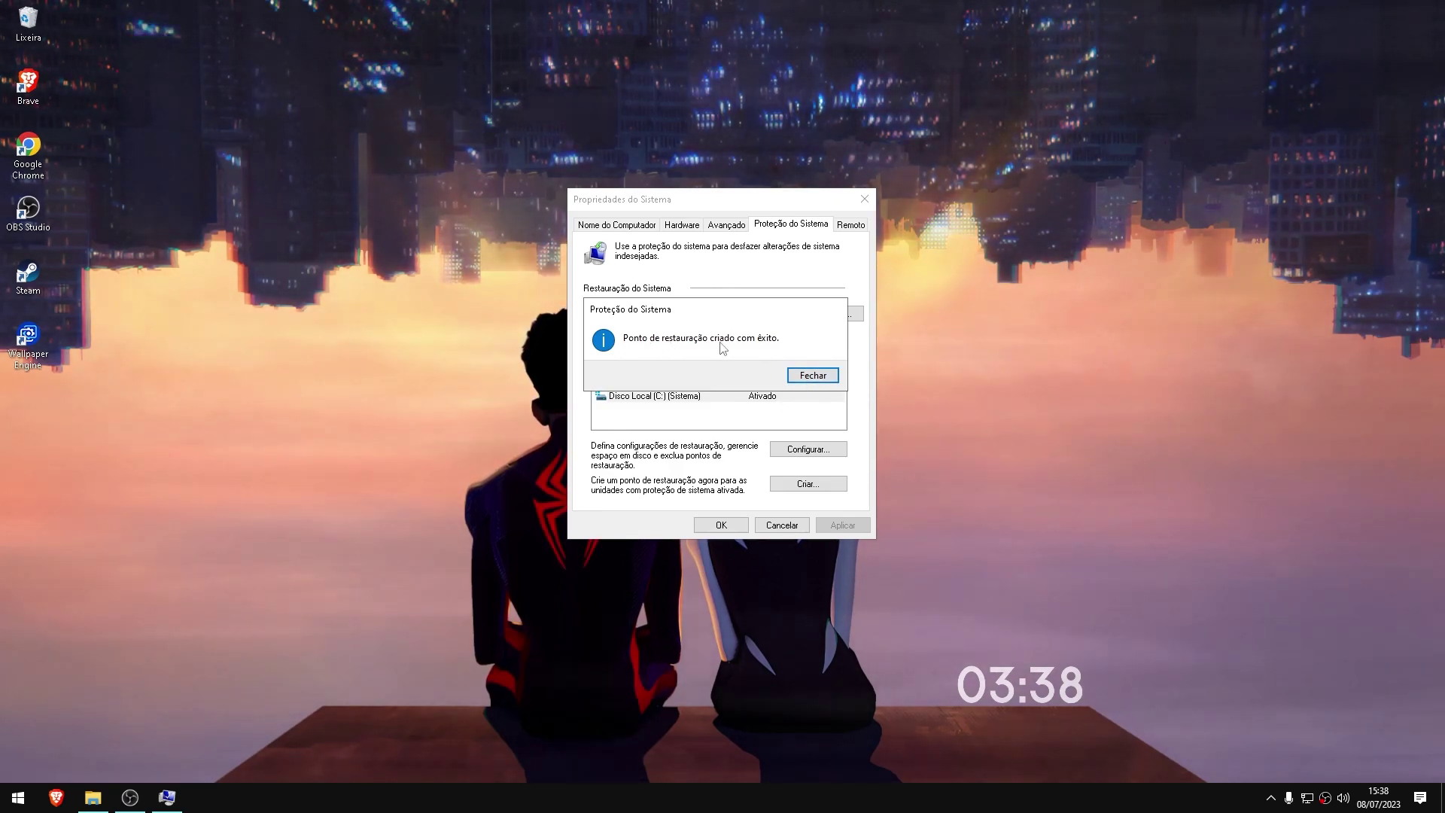
left_click(811, 378)
left_click(728, 523)
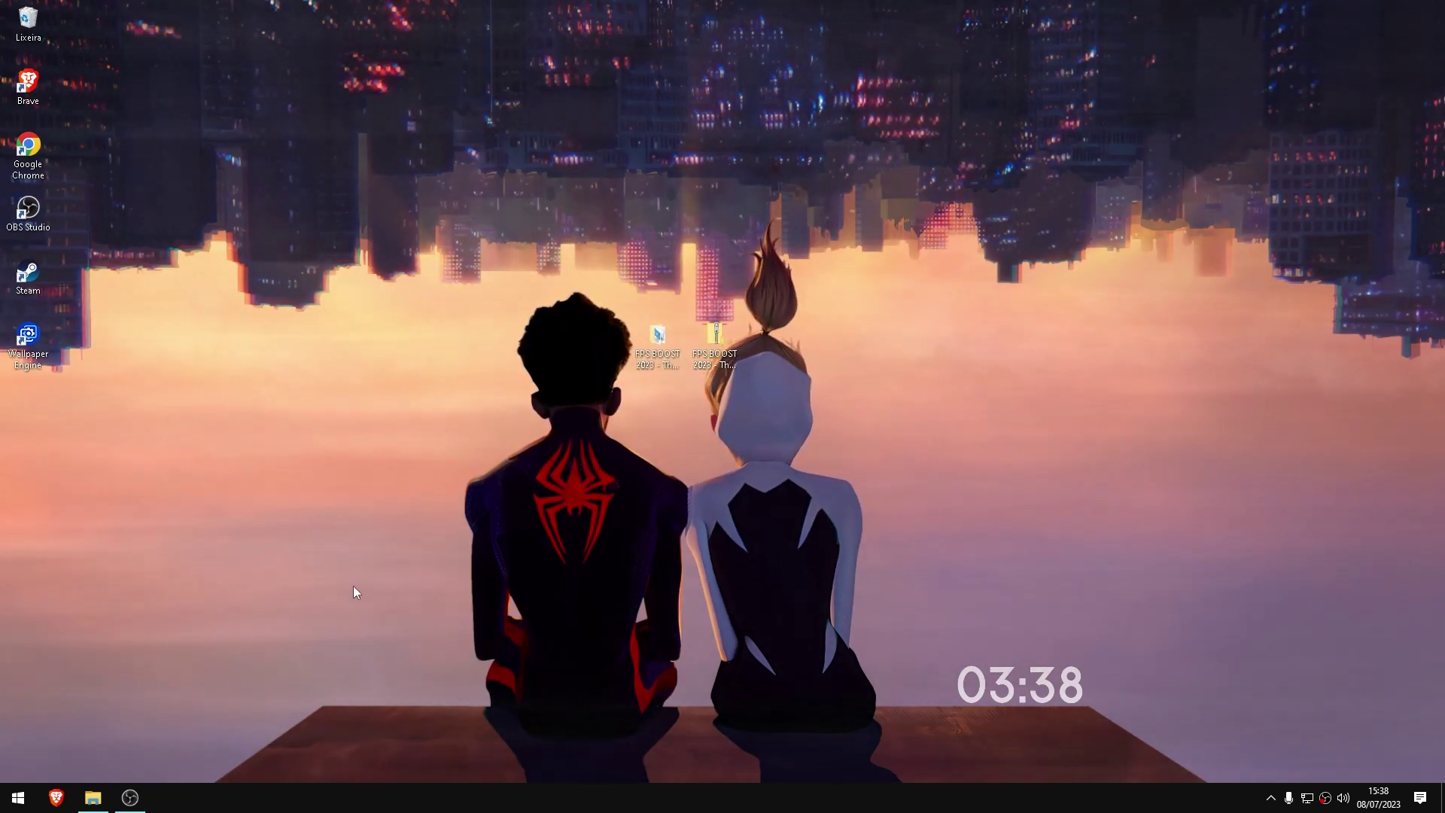
Search Windows for "criar", open Criar ponto de restauração from the results, and close the system properties again
left_click(17, 797)
type("criar")
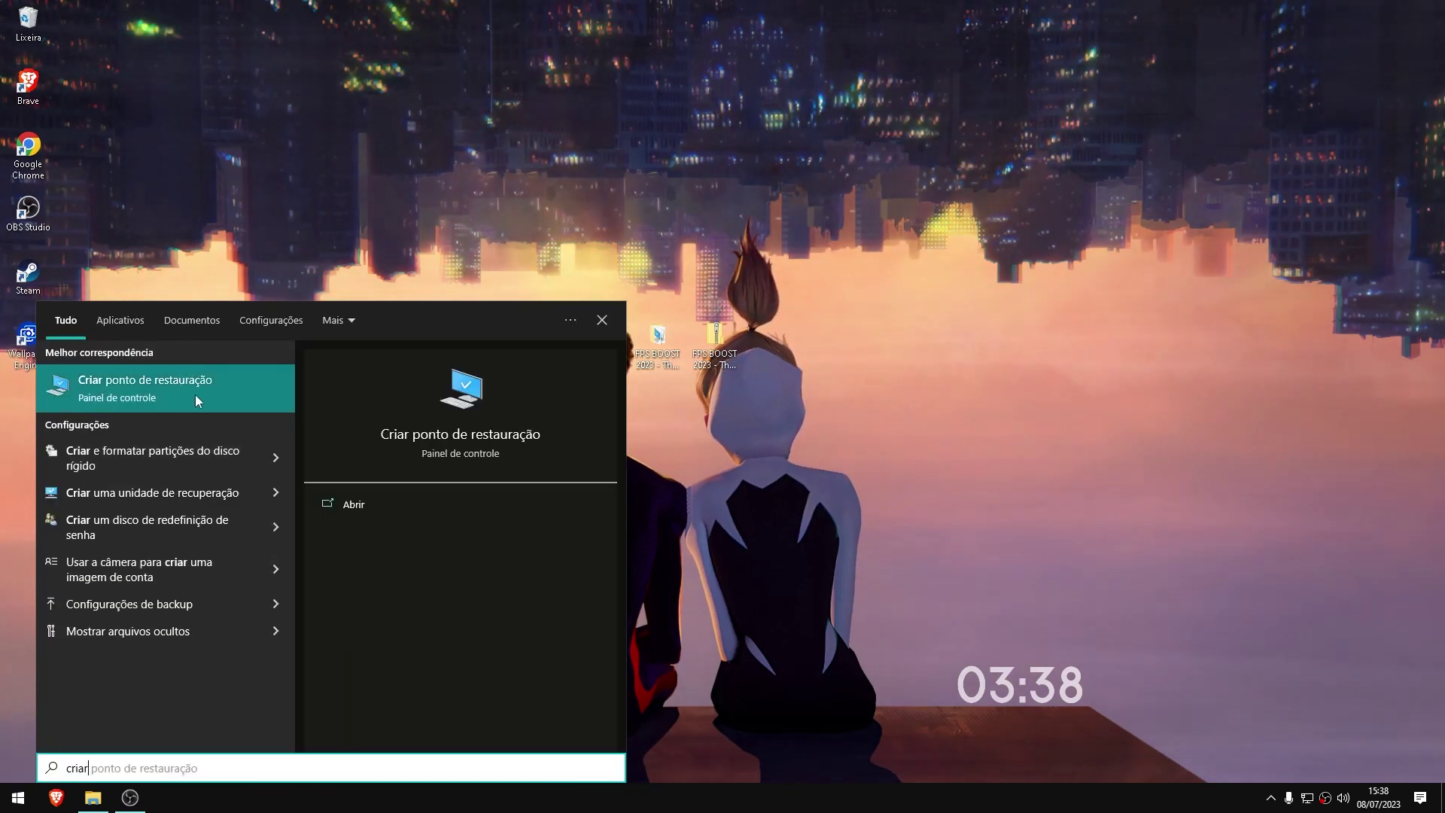
left_click(263, 392)
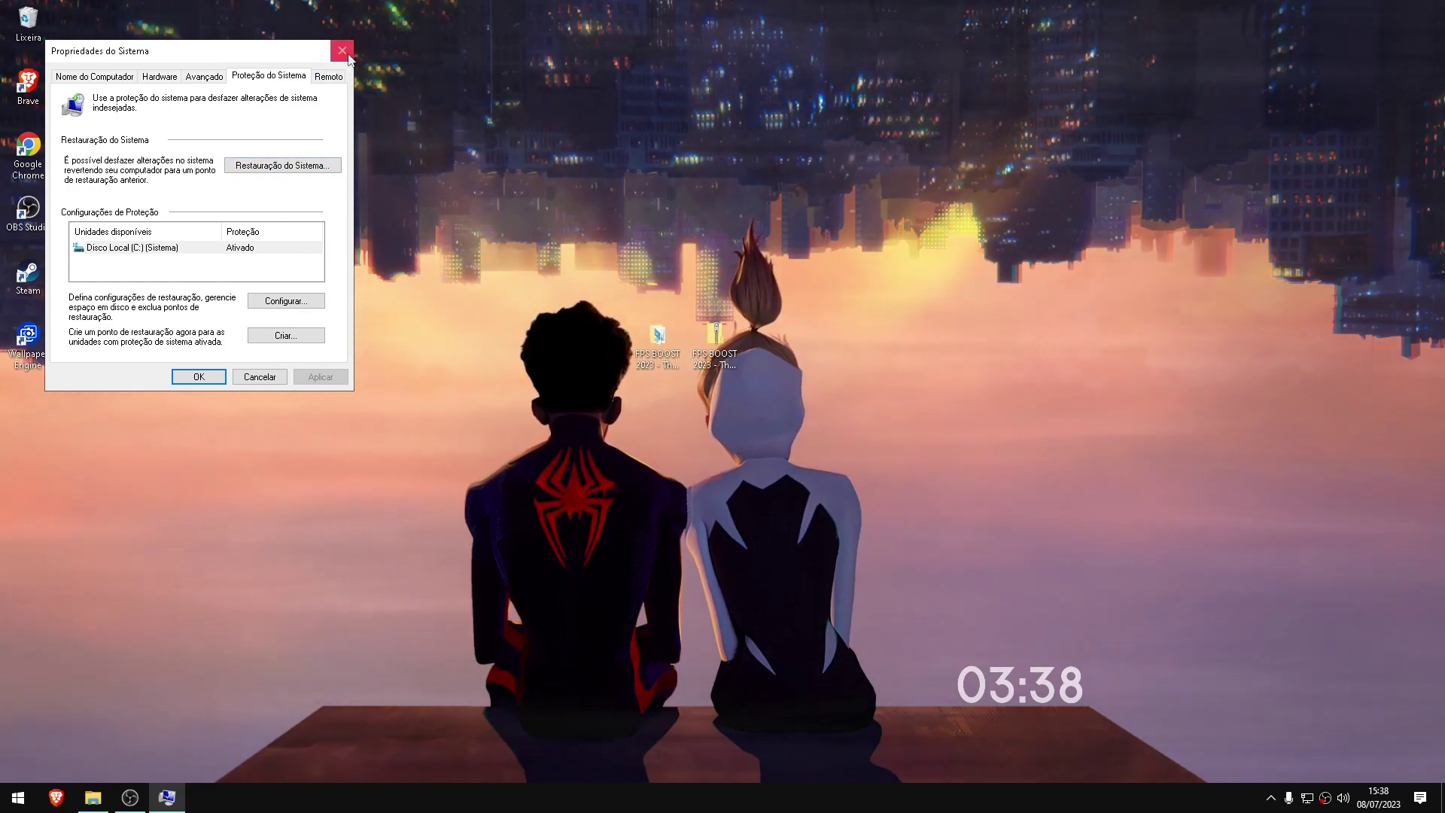
left_click(230, 173)
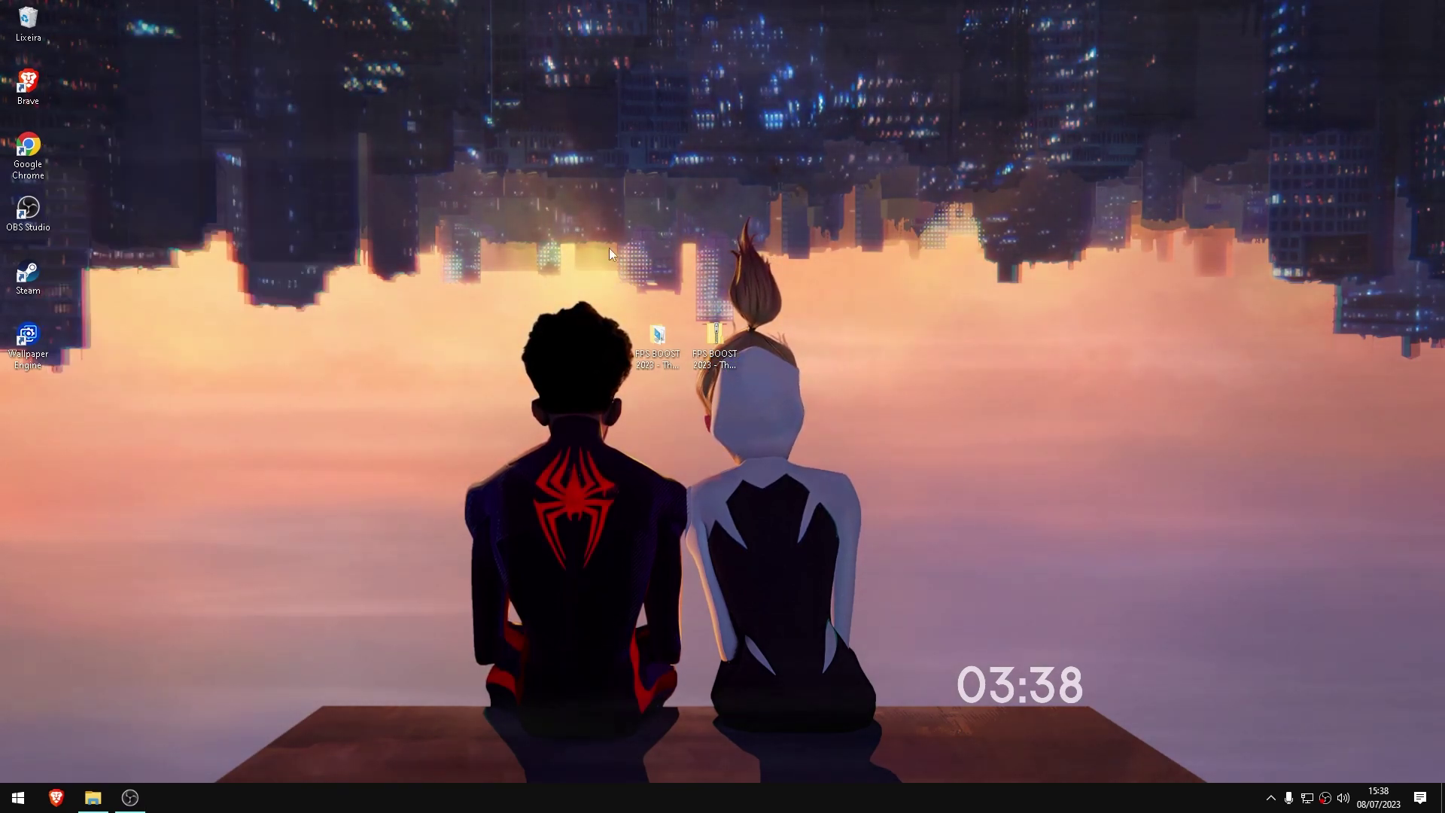
Reopen the FPS BOOST 2023 - TheLite folder and launch the Apps de Inicialização shortcut
double_click(671, 346)
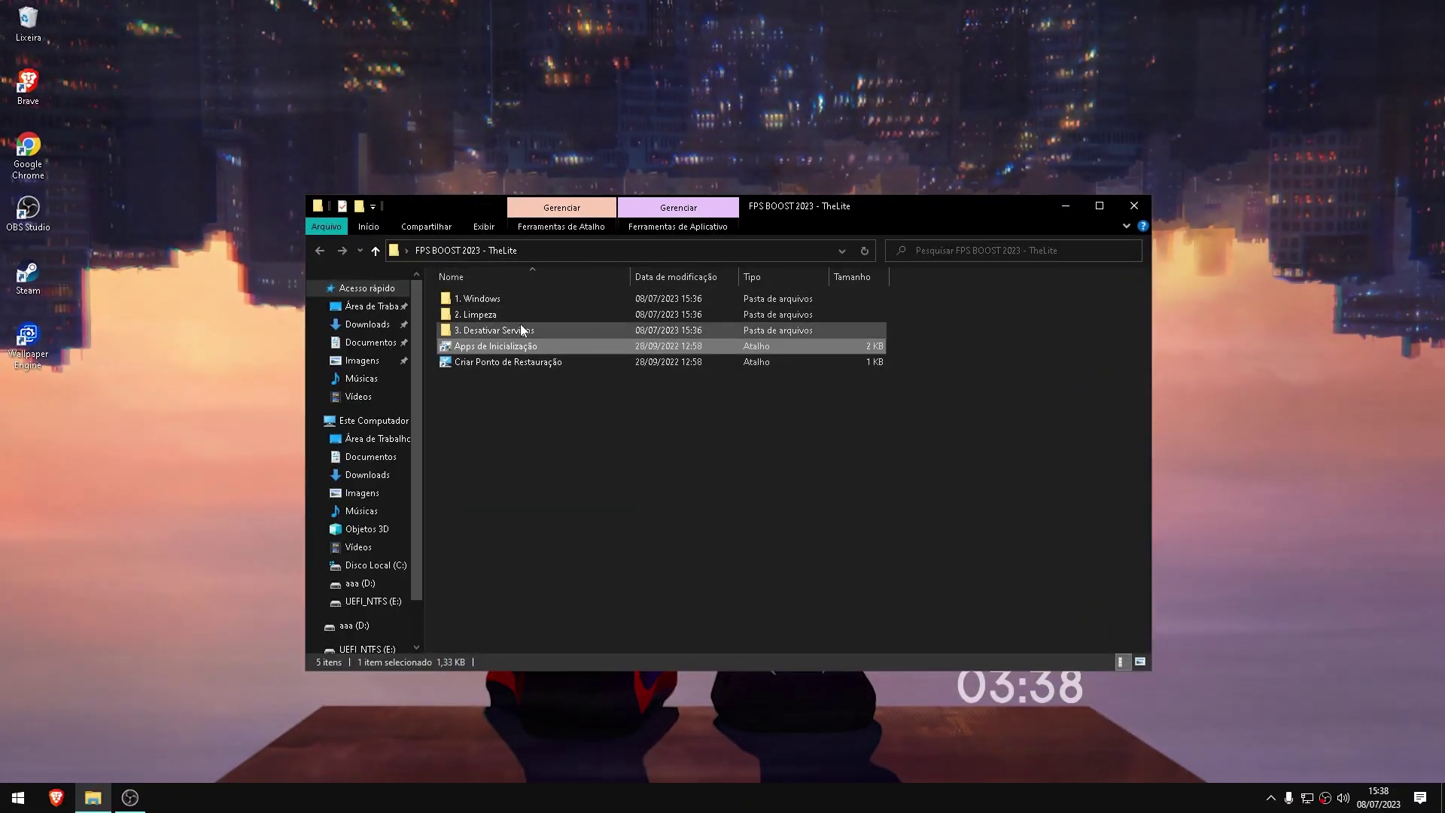
double_click(486, 348)
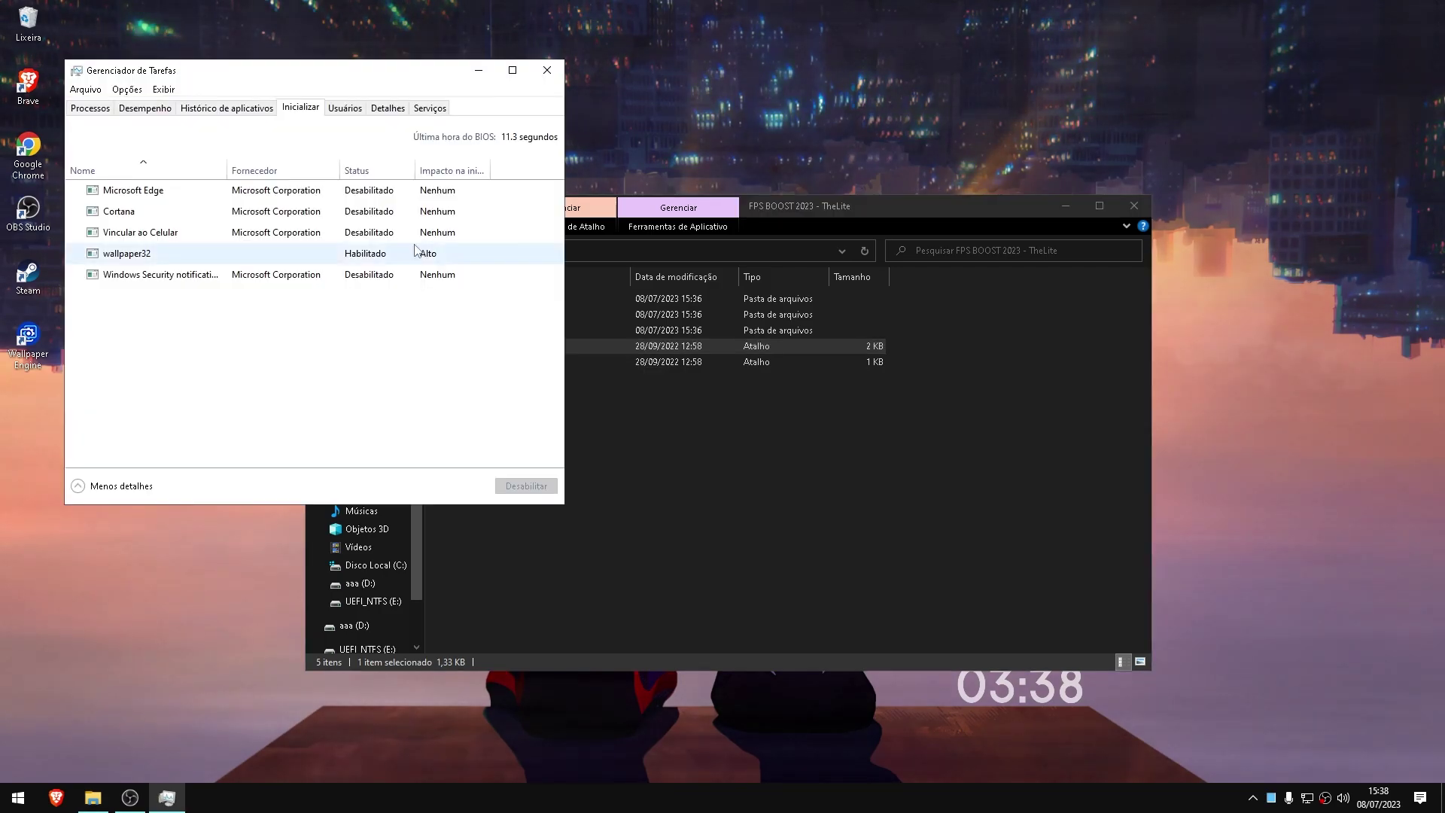
left_click_drag(285, 79, 693, 176)
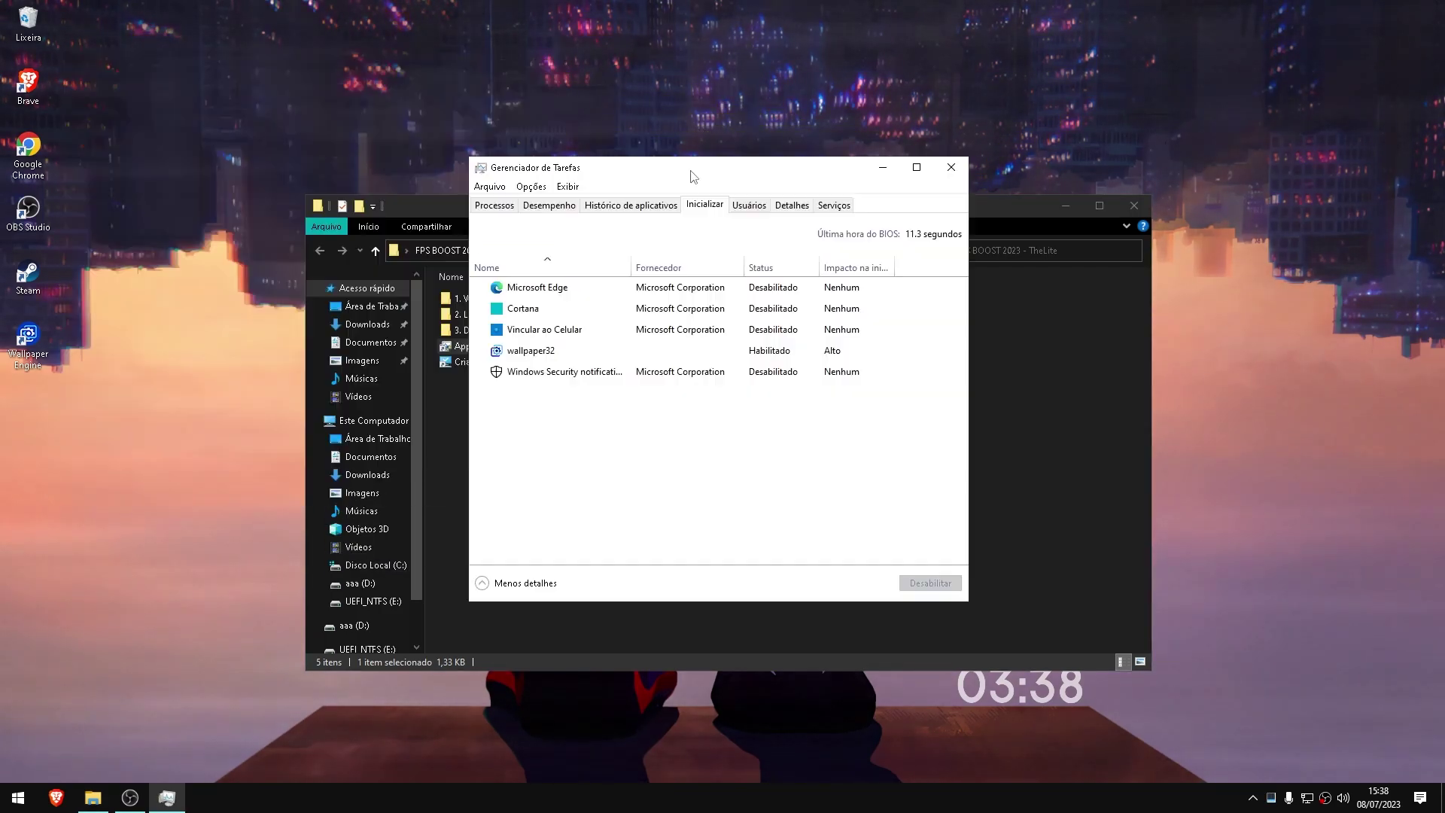
Go through the startup apps in the Task Manager and check the status of each entry
left_click(774, 294)
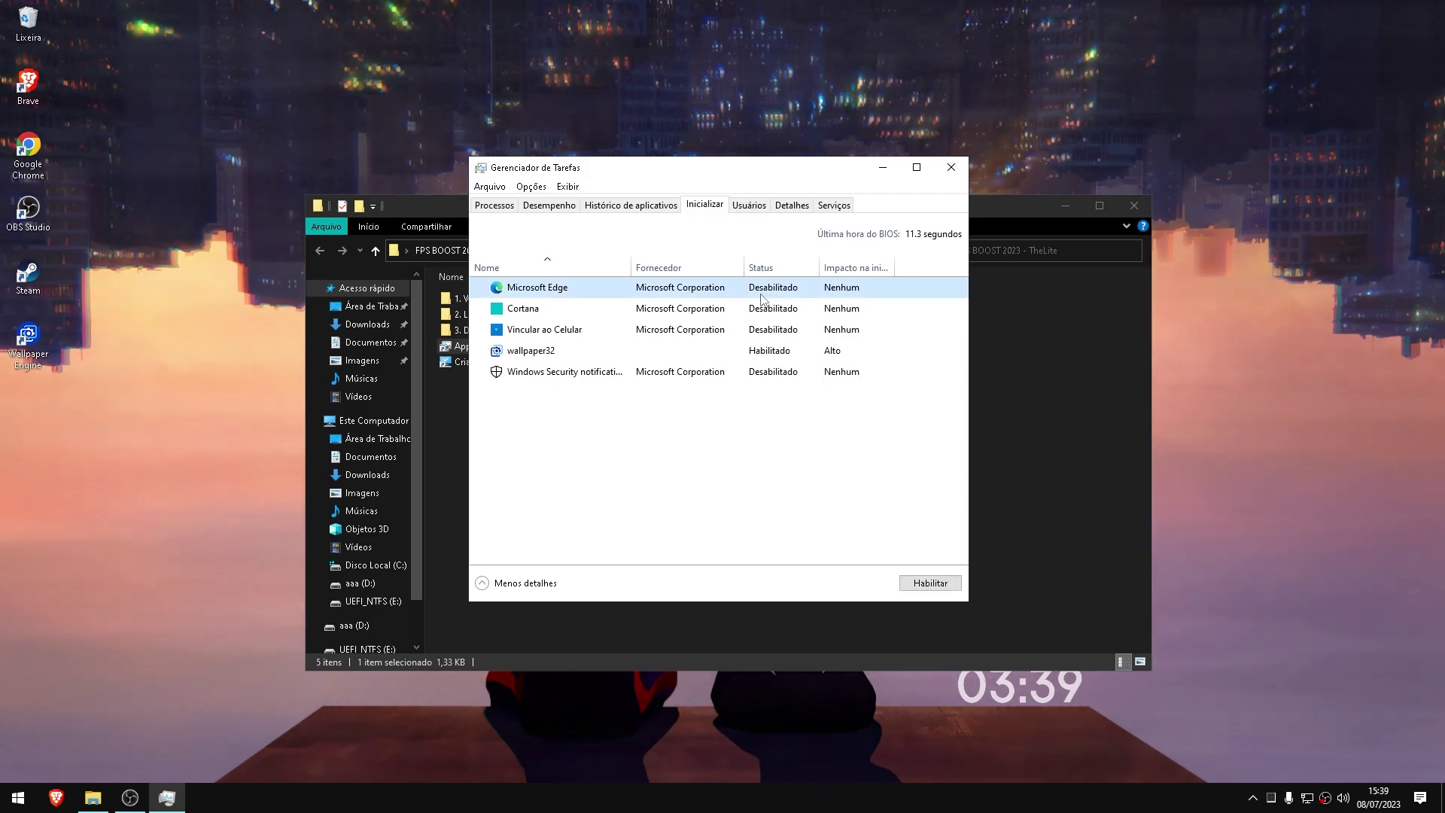
key("Down")
key("Down")
key("Down")
key("Down")
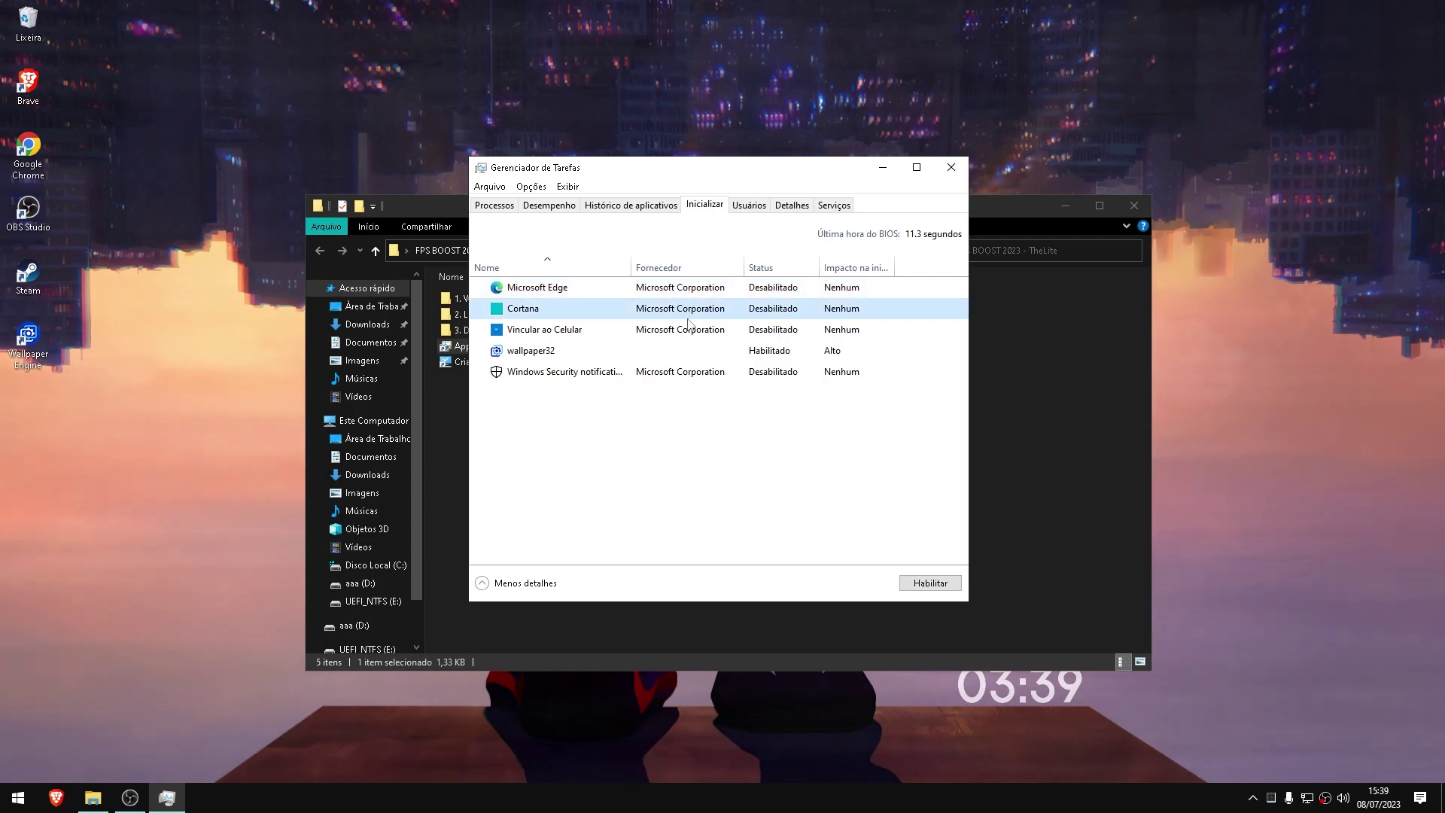
left_click(616, 293)
key("Down")
key("Down")
left_click(613, 295)
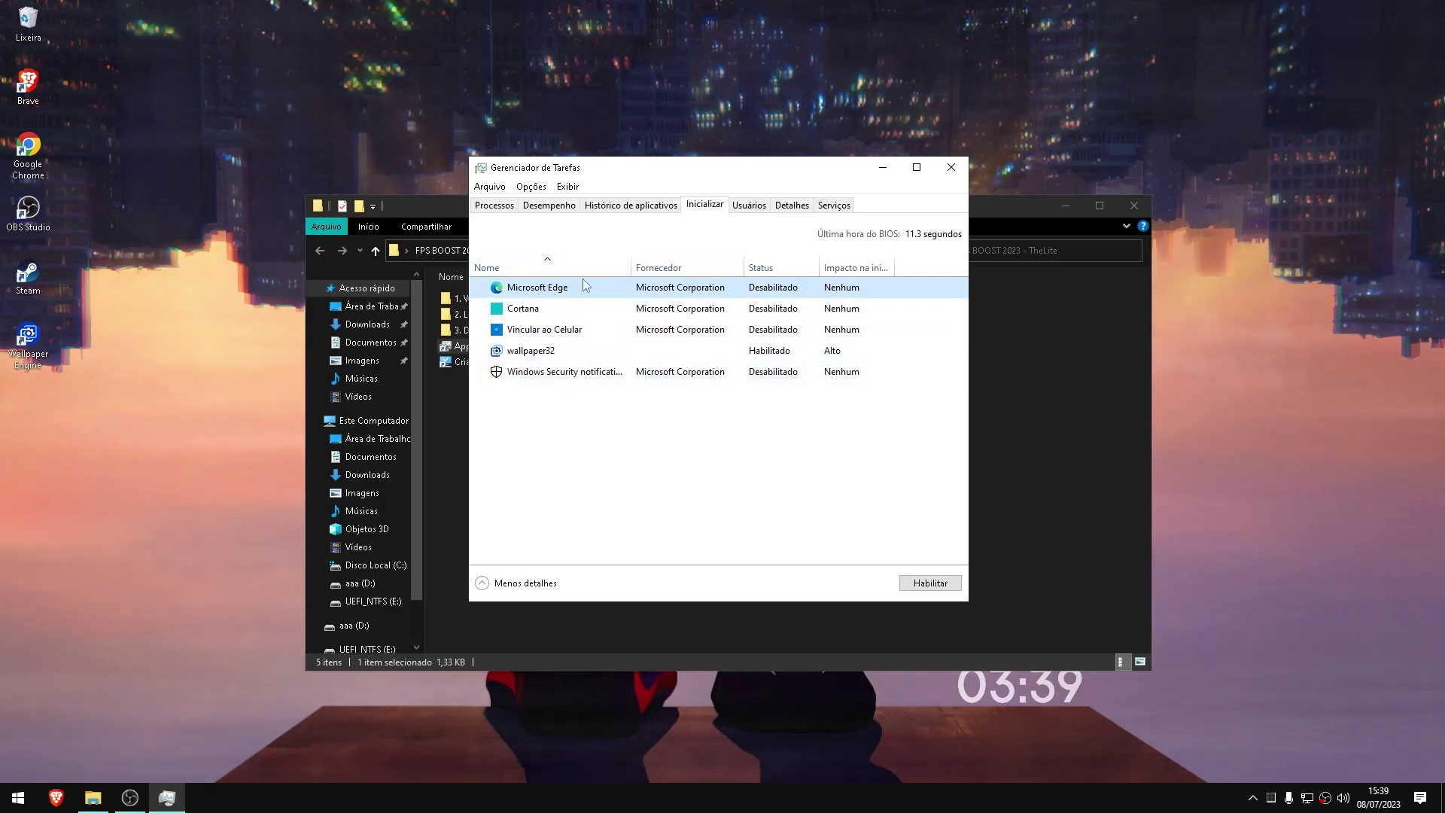
key("Down")
key("Up")
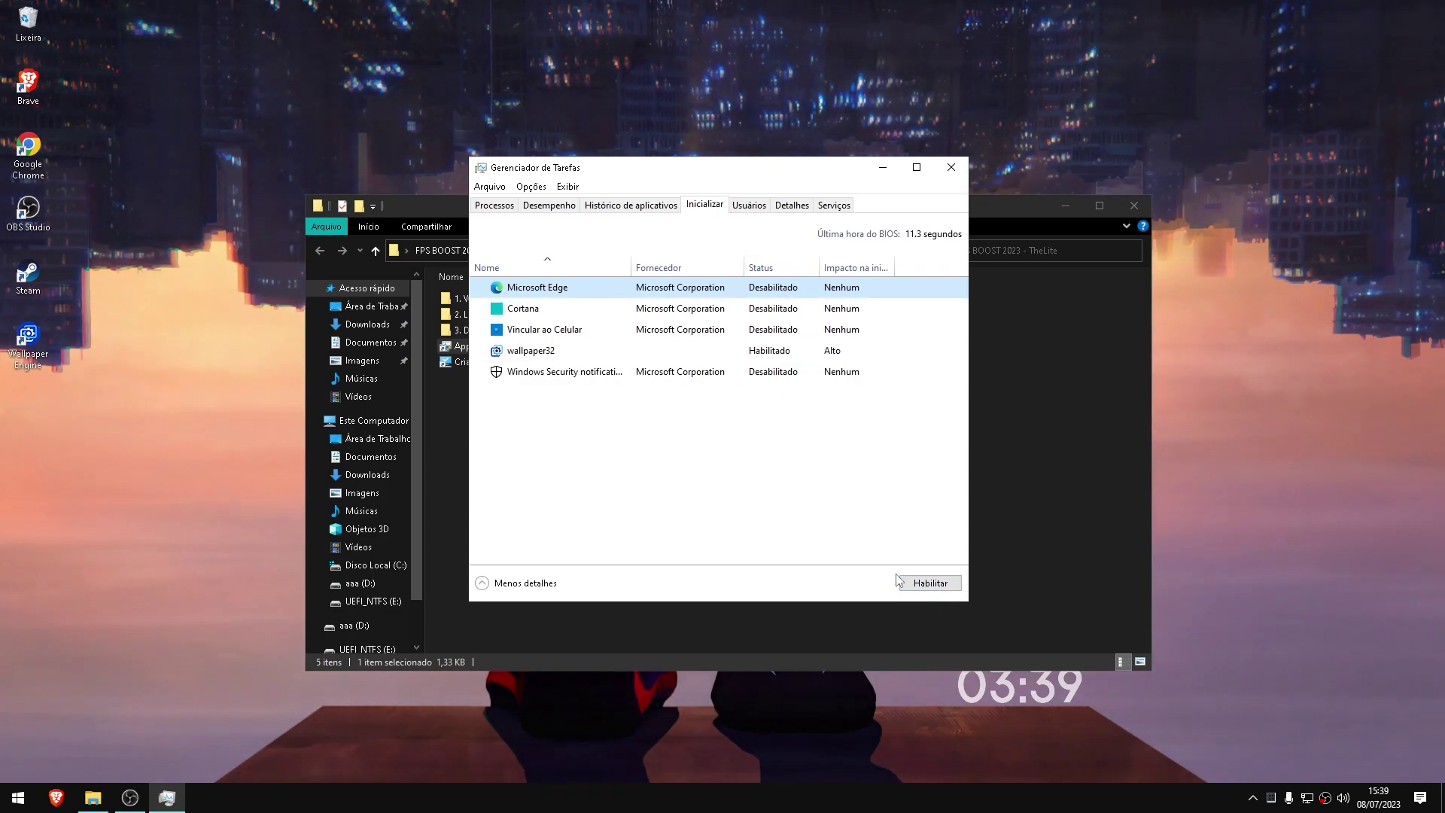
Disable the wallpaper32 app from starting with Windows
left_click(663, 351)
left_click(662, 372)
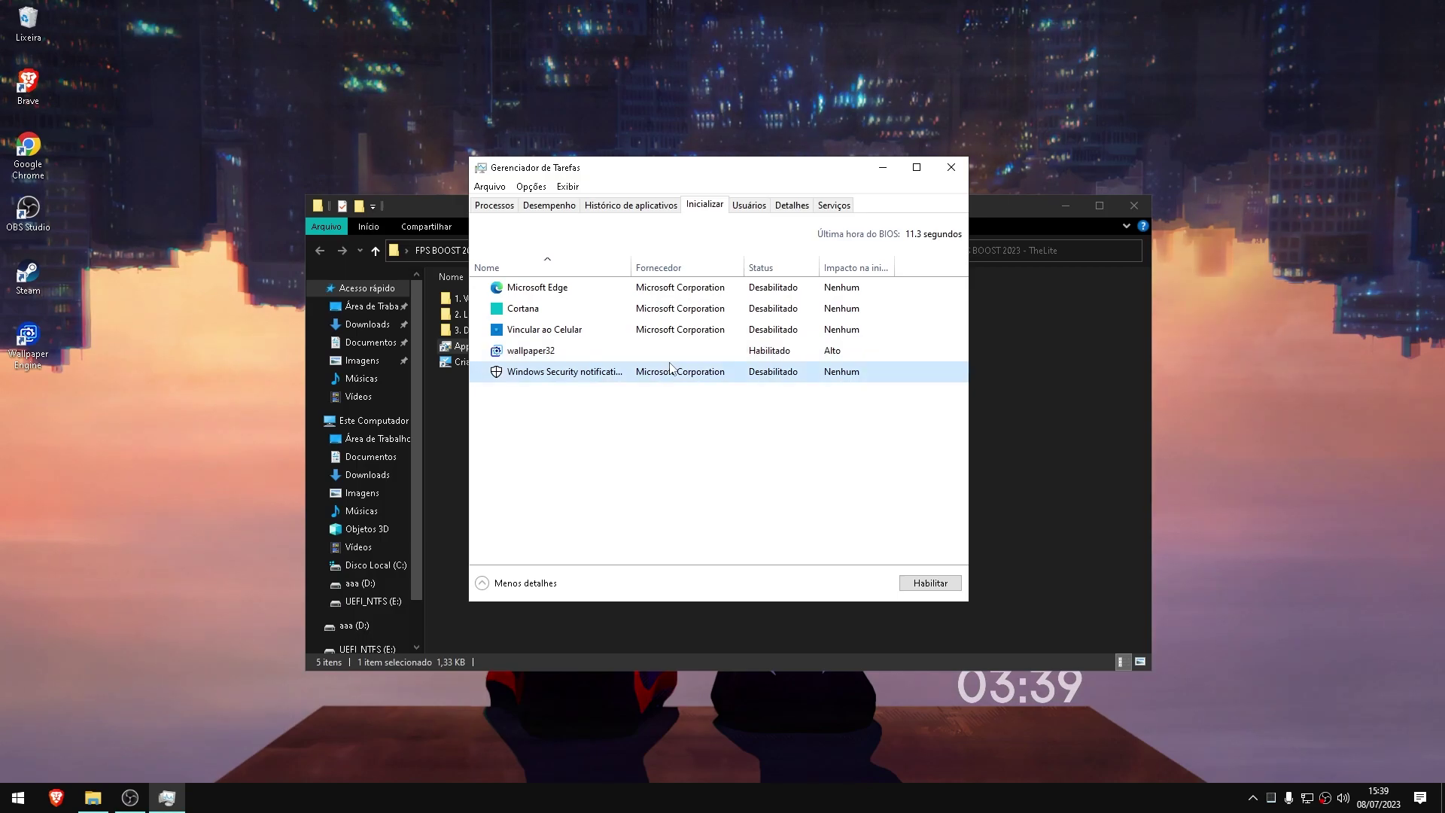
left_click(643, 311)
left_click(713, 331)
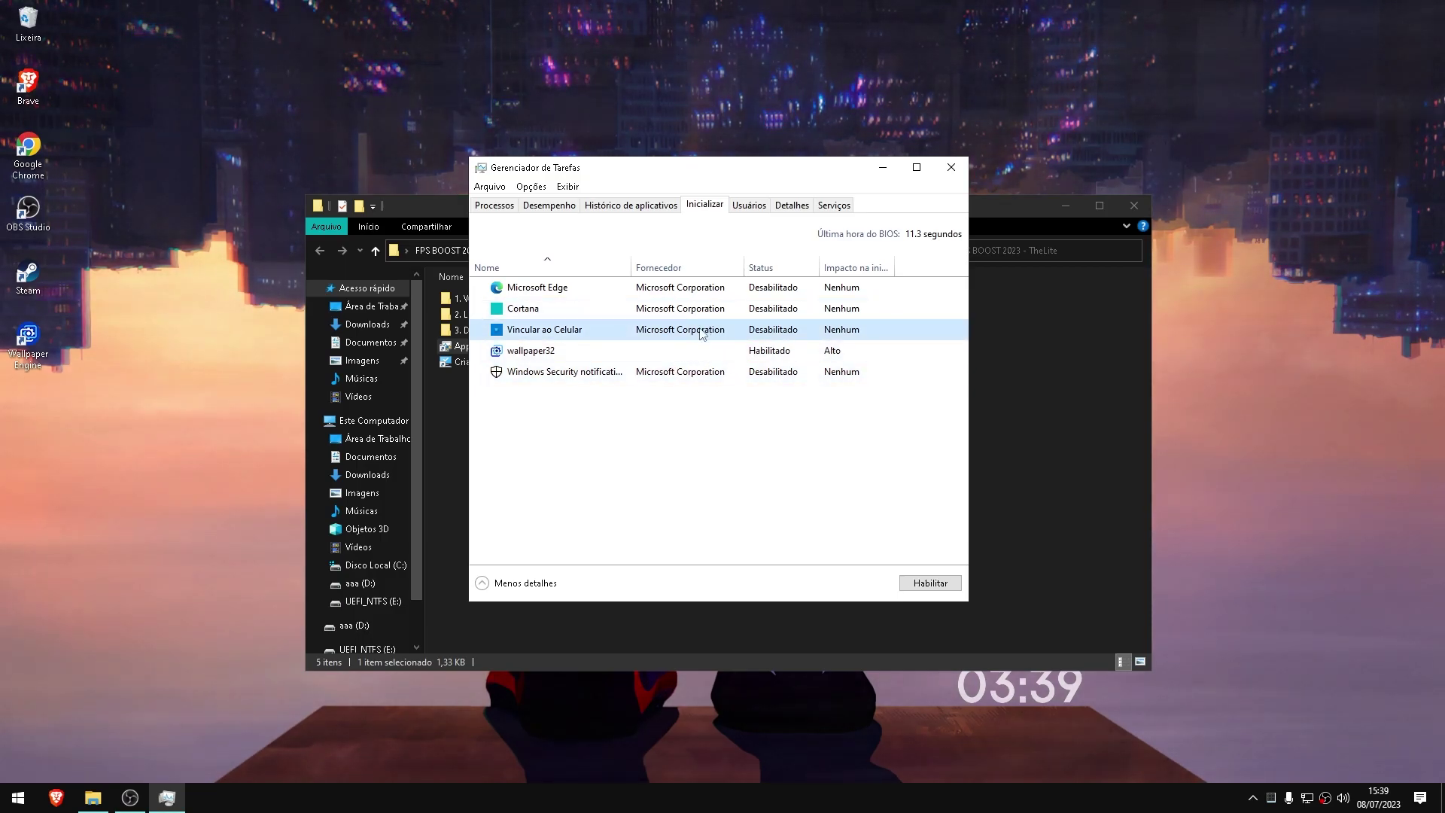
left_click(503, 353)
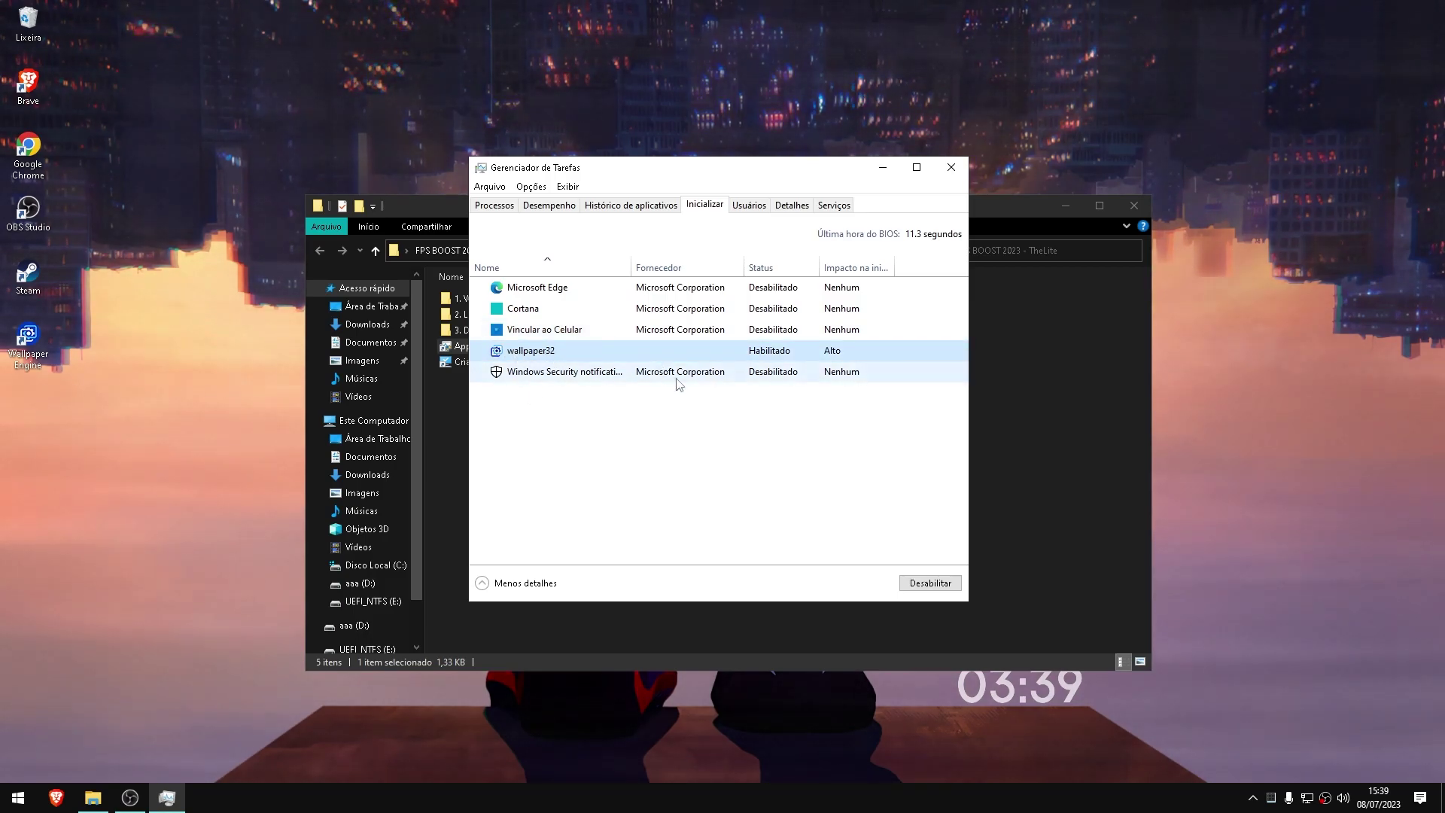
left_click(932, 585)
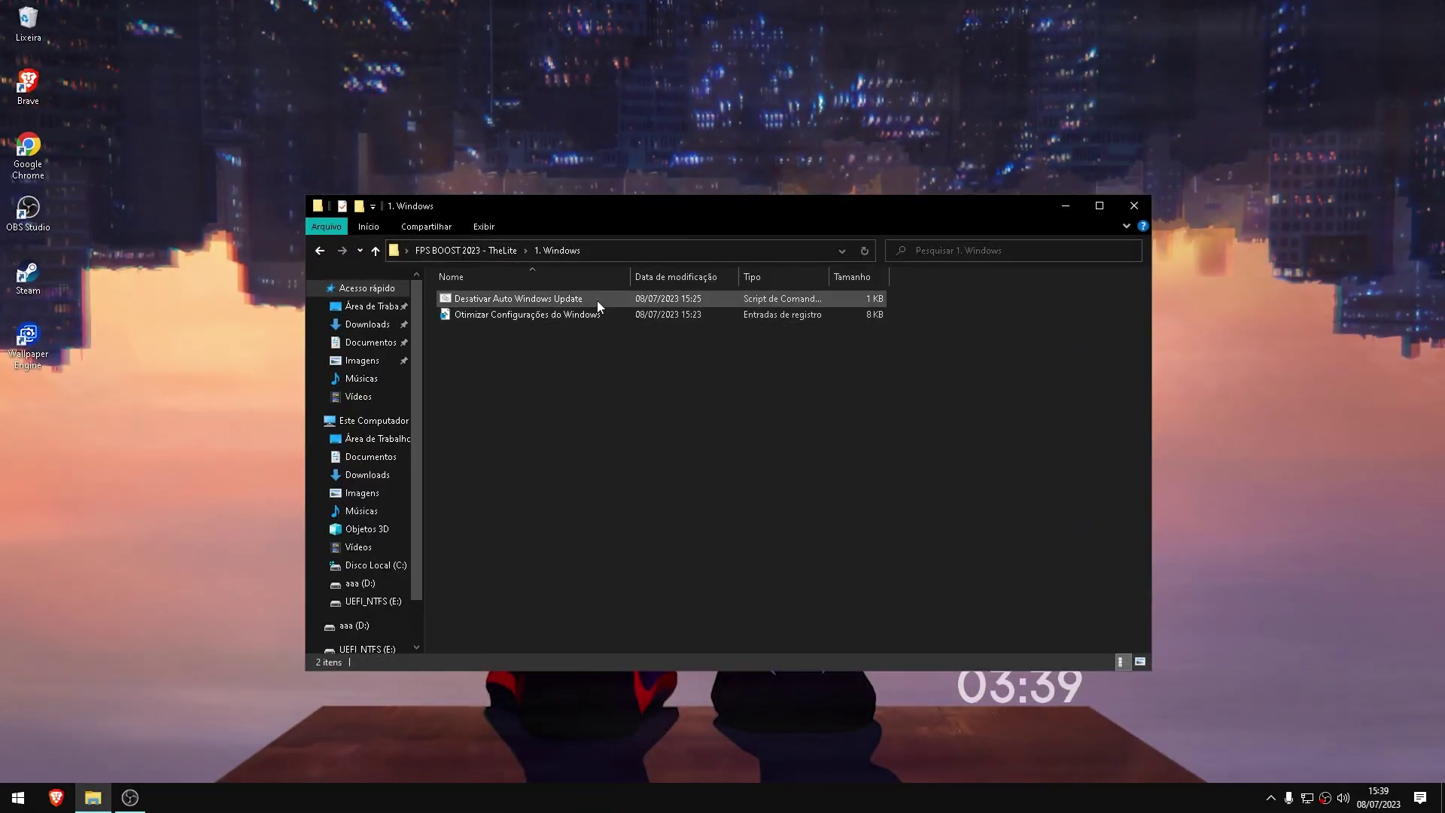
Run the Desativar Auto Windows Update script from the 1. Windows folder as administrator
left_click(531, 300)
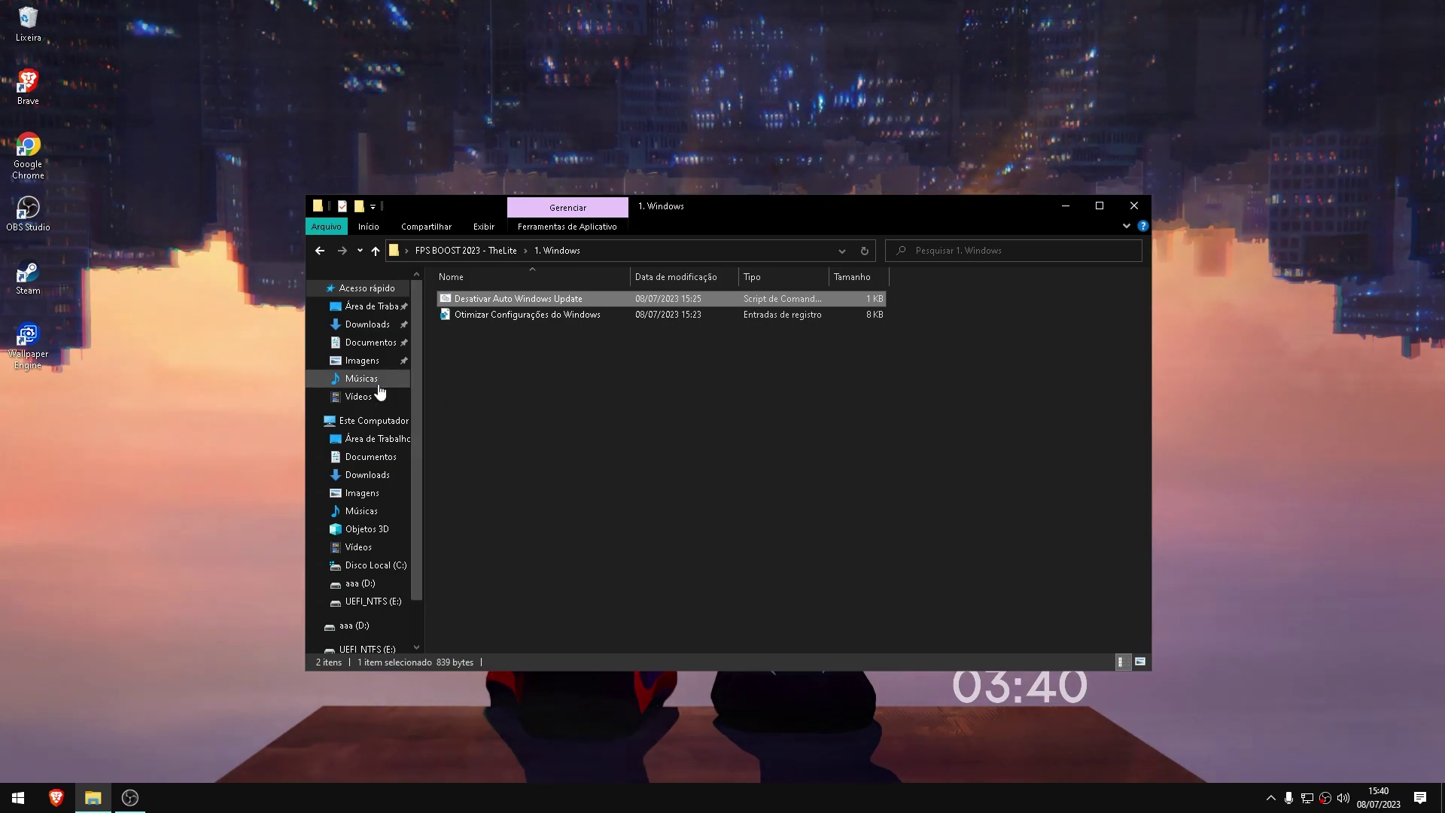
left_click(205, 497)
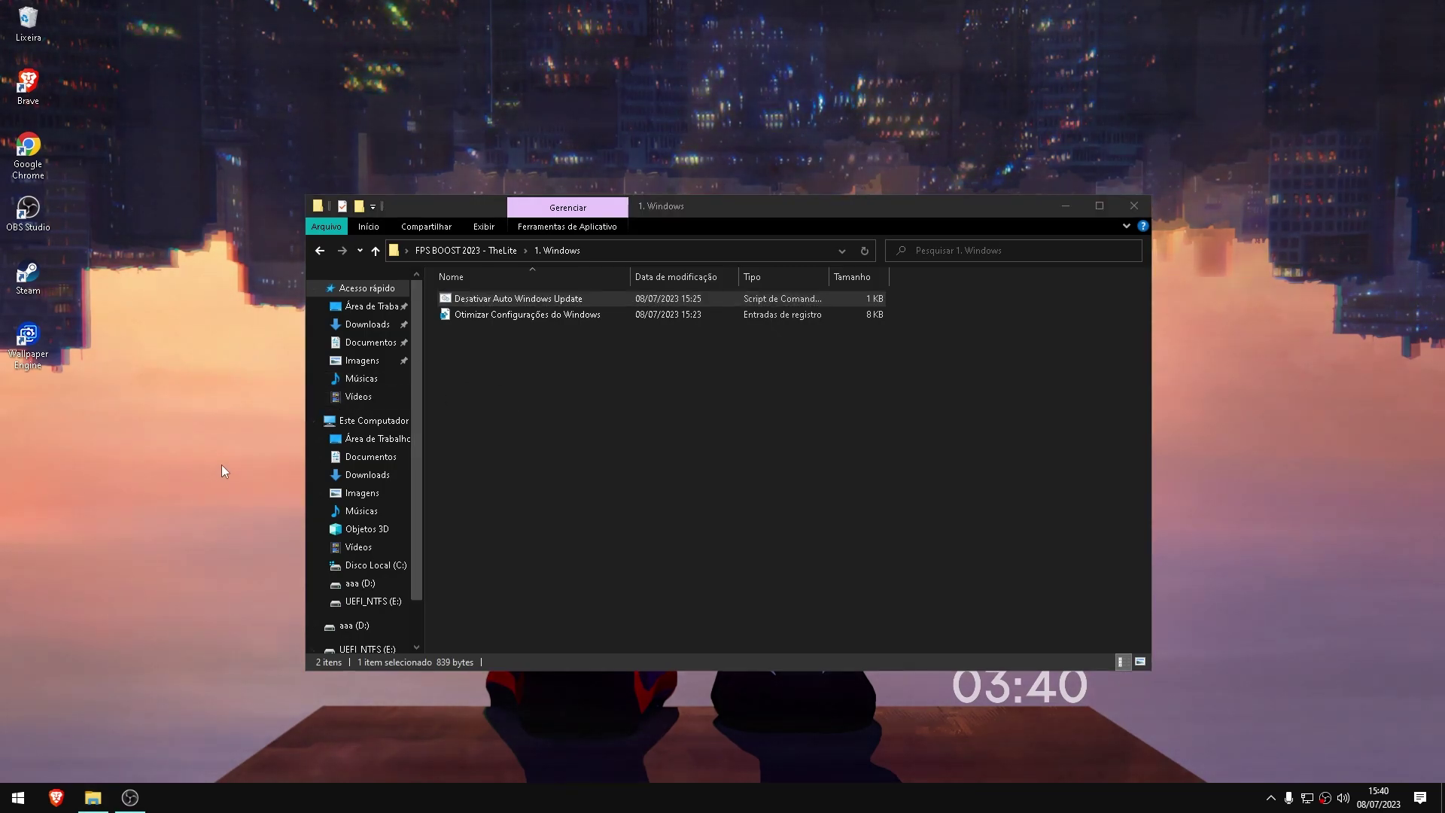
left_click(498, 296)
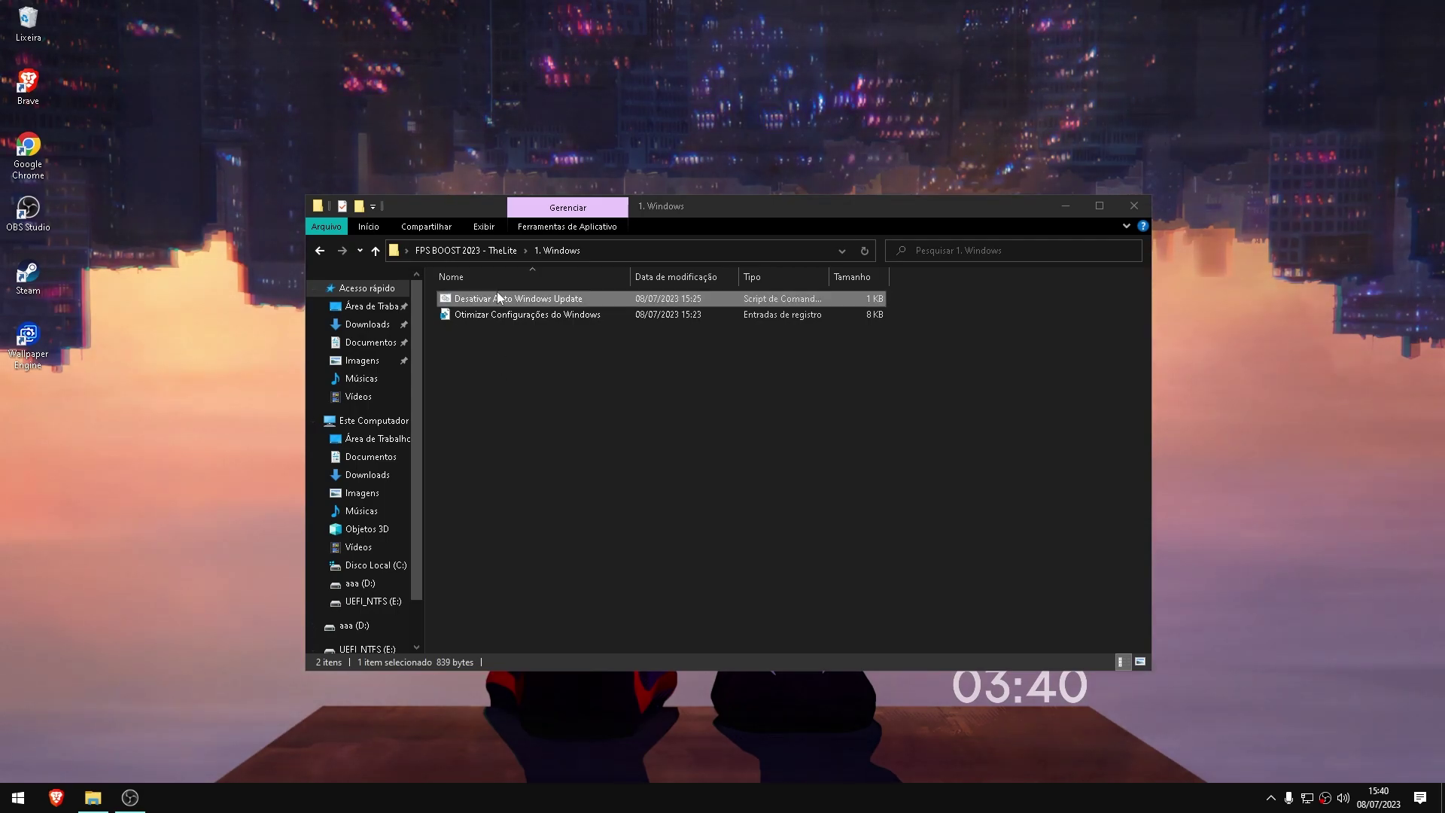
right_click(492, 298)
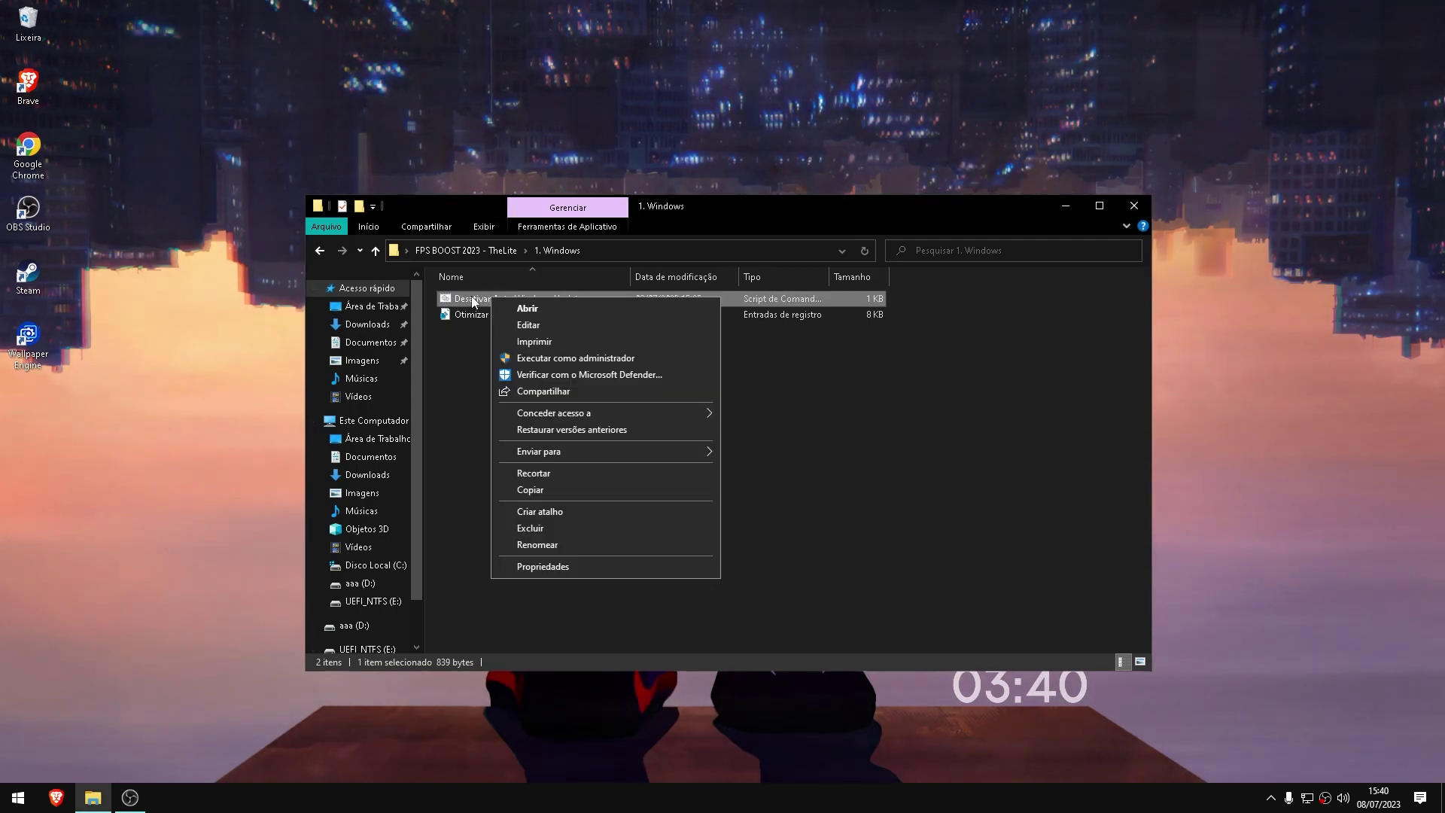
left_click(526, 358)
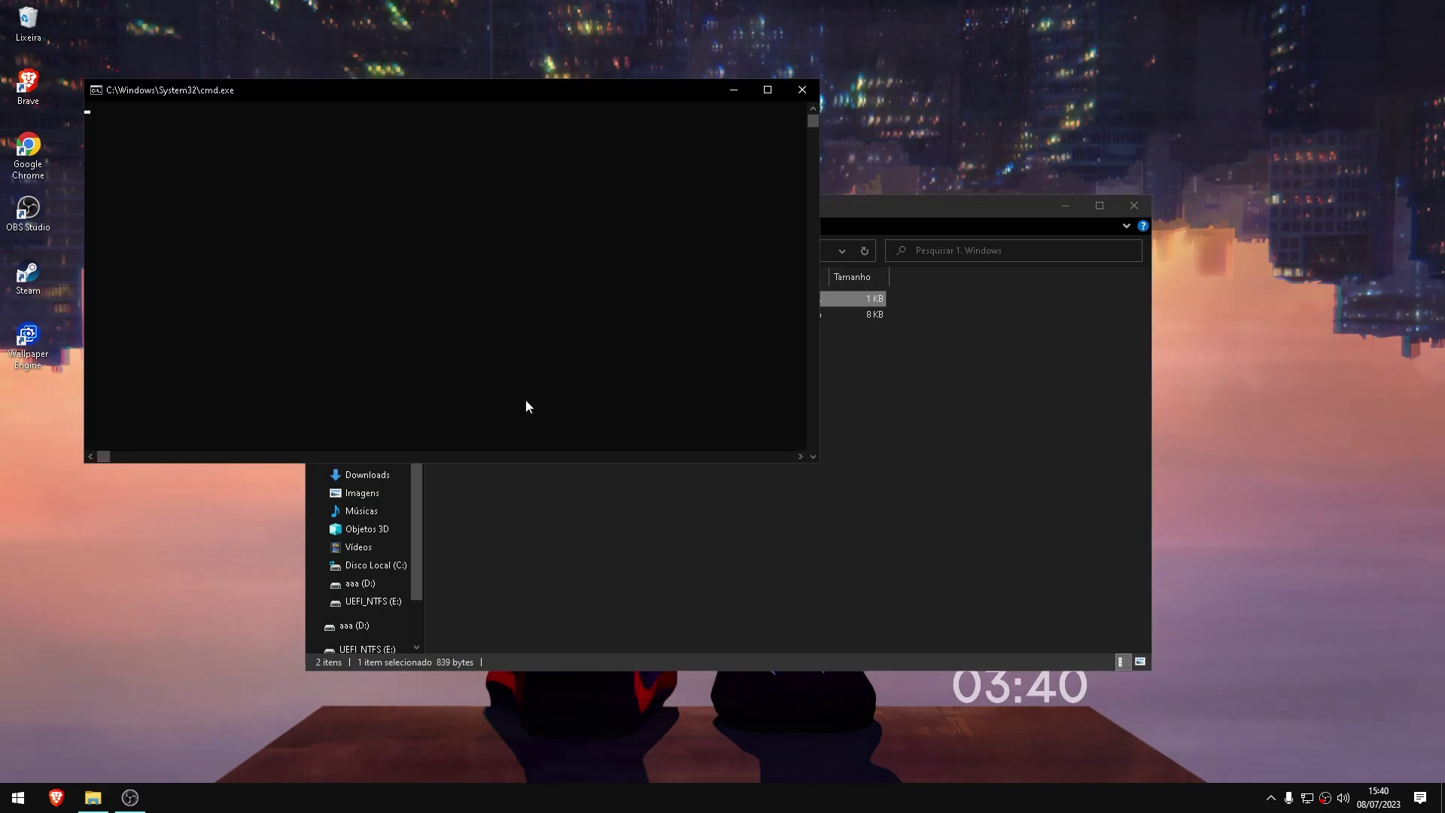
left_click_drag(369, 102, 621, 232)
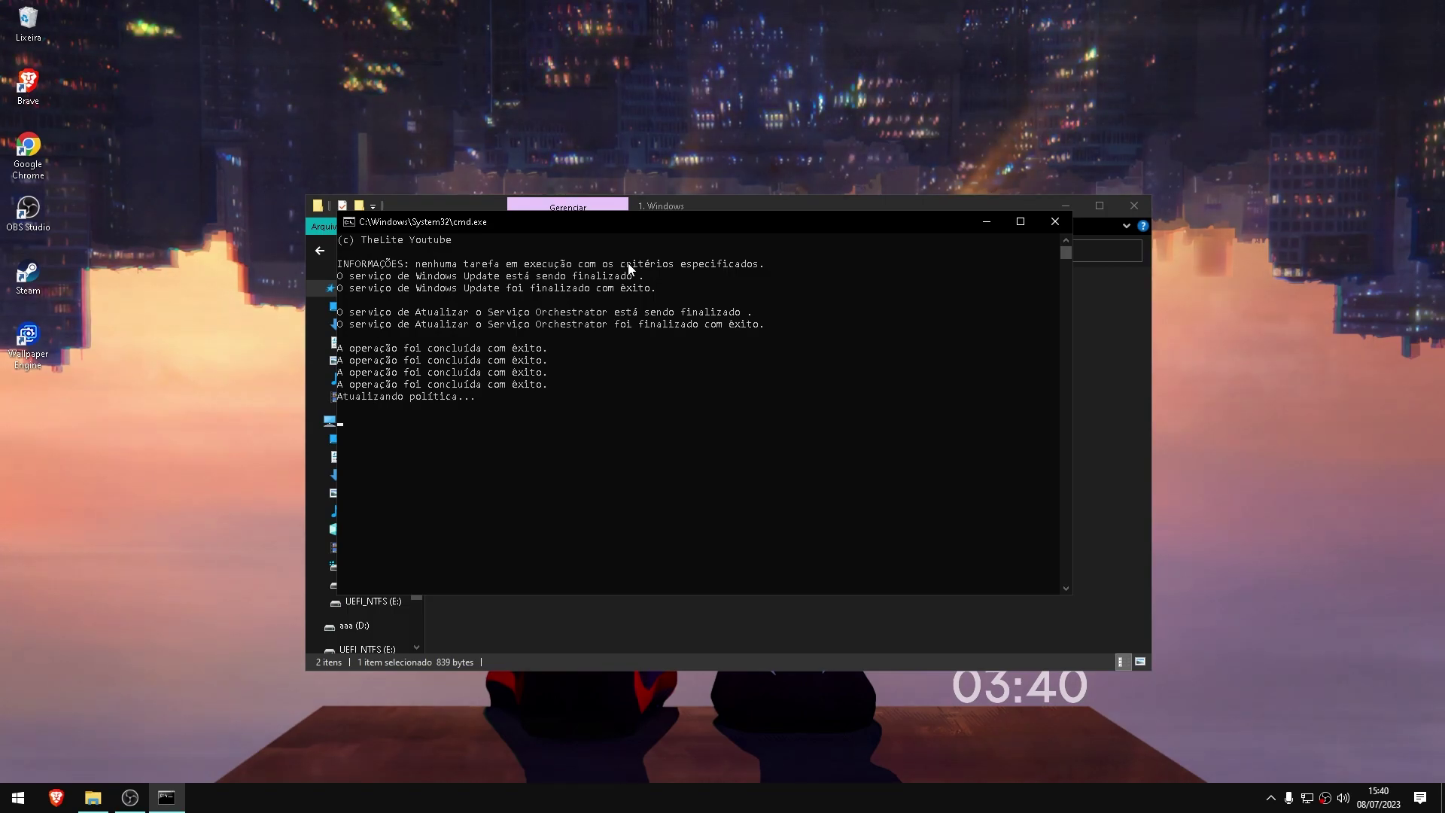
Let the Desativar Auto Windows Update script finish and dismiss its console window
left_click_drag(571, 228, 617, 246)
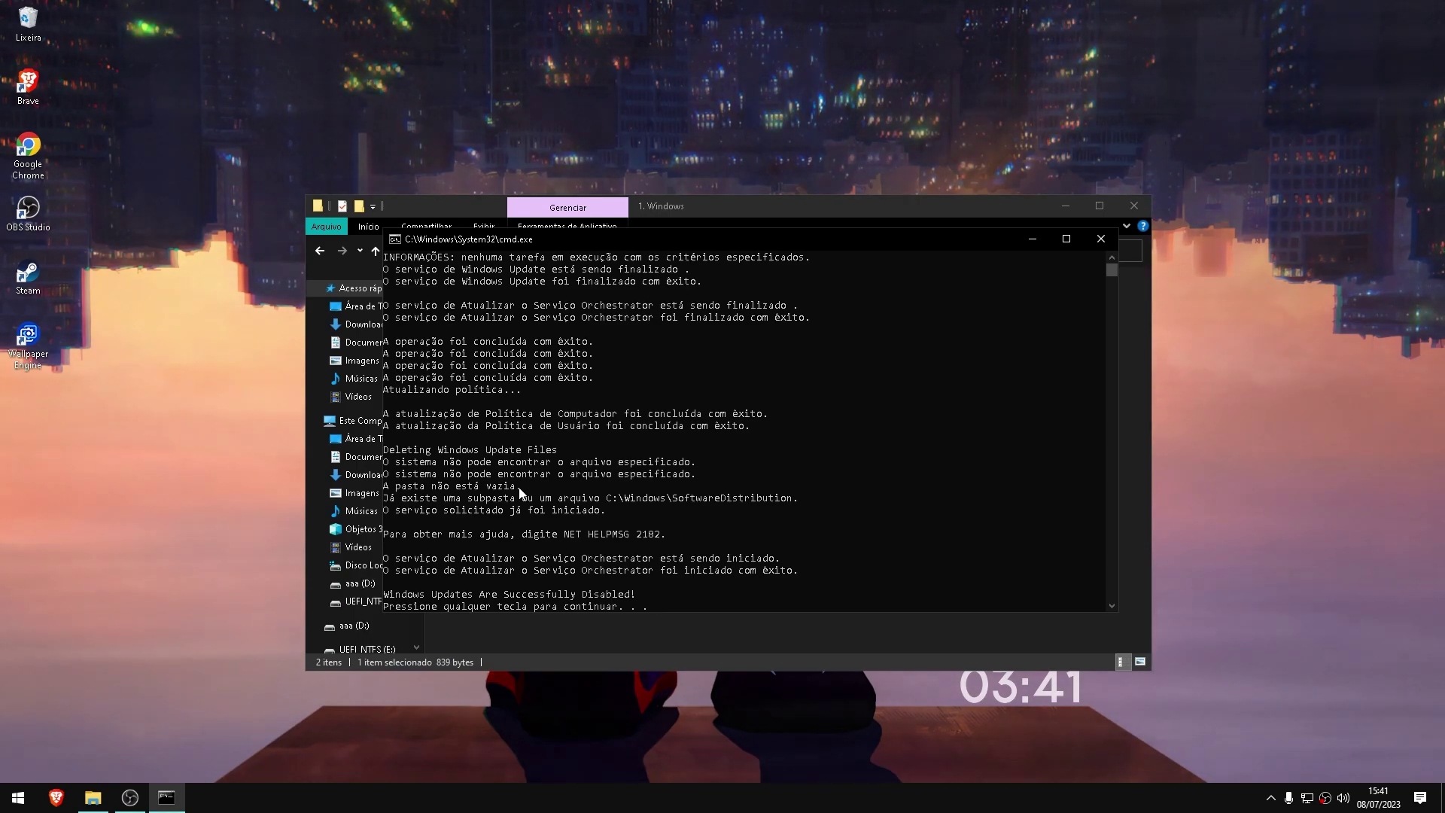
key("Return")
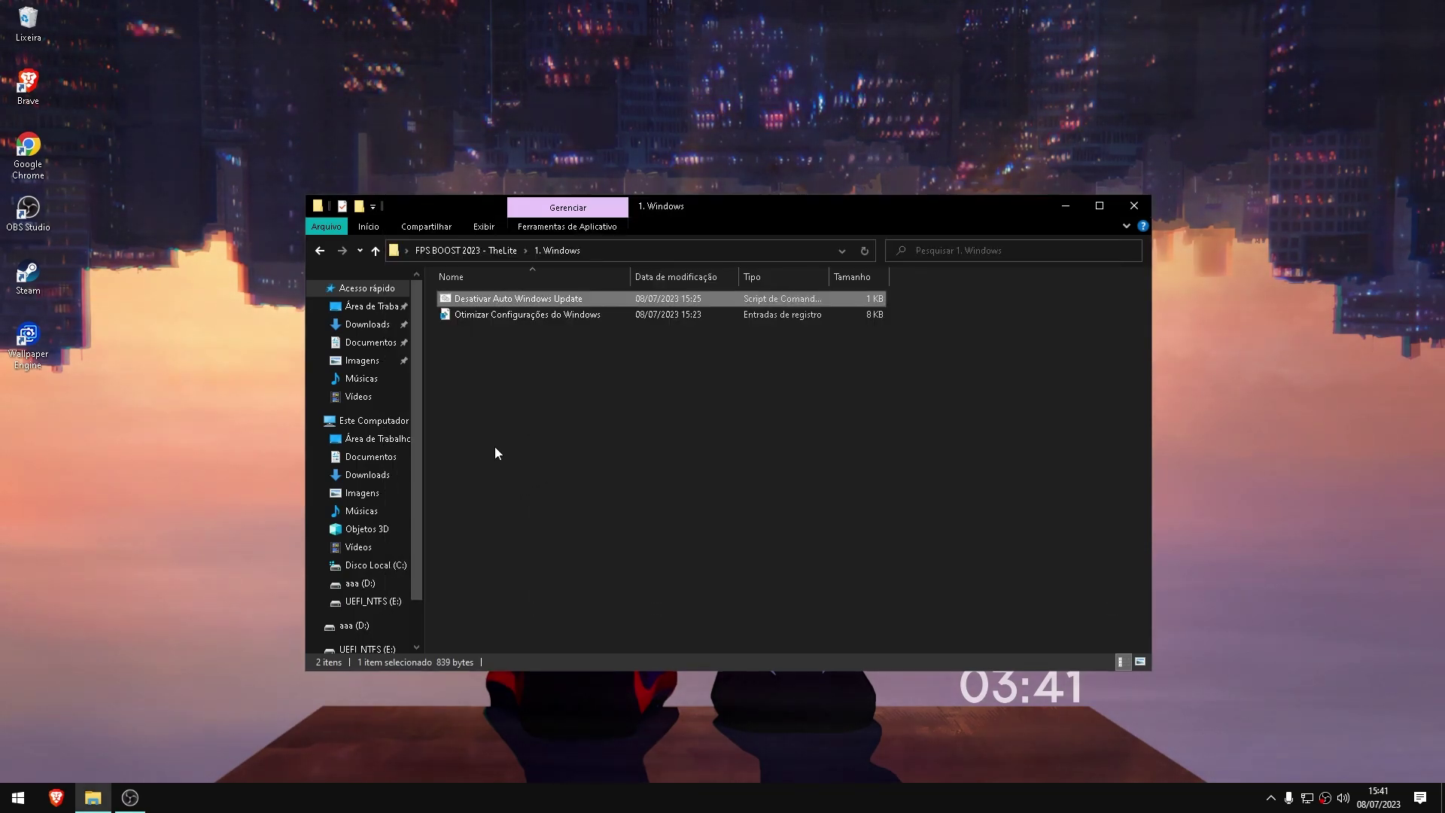
Open the Windows Settings home page to look over its categories, and close it again
left_click(496, 318)
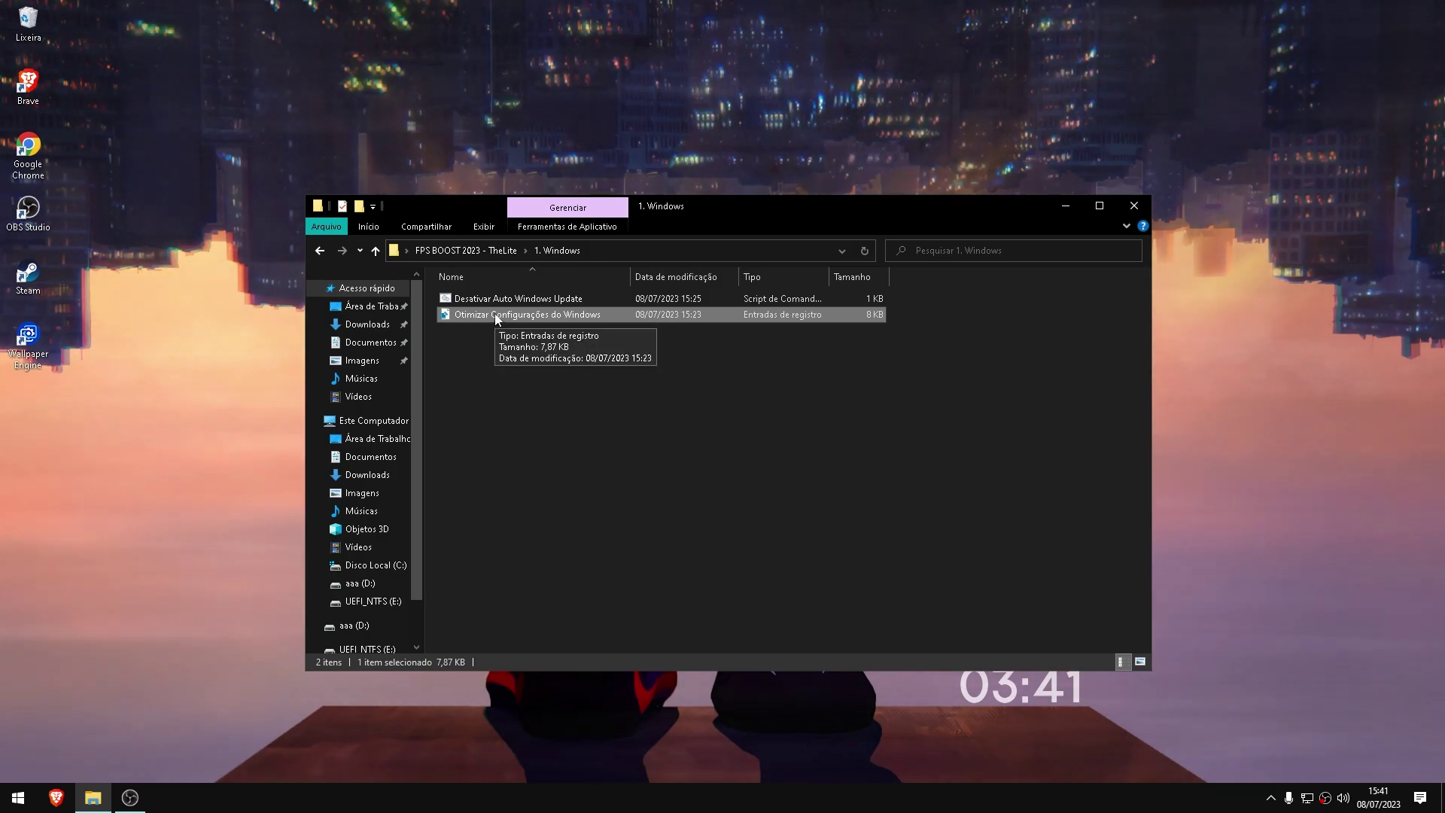
left_click(18, 797)
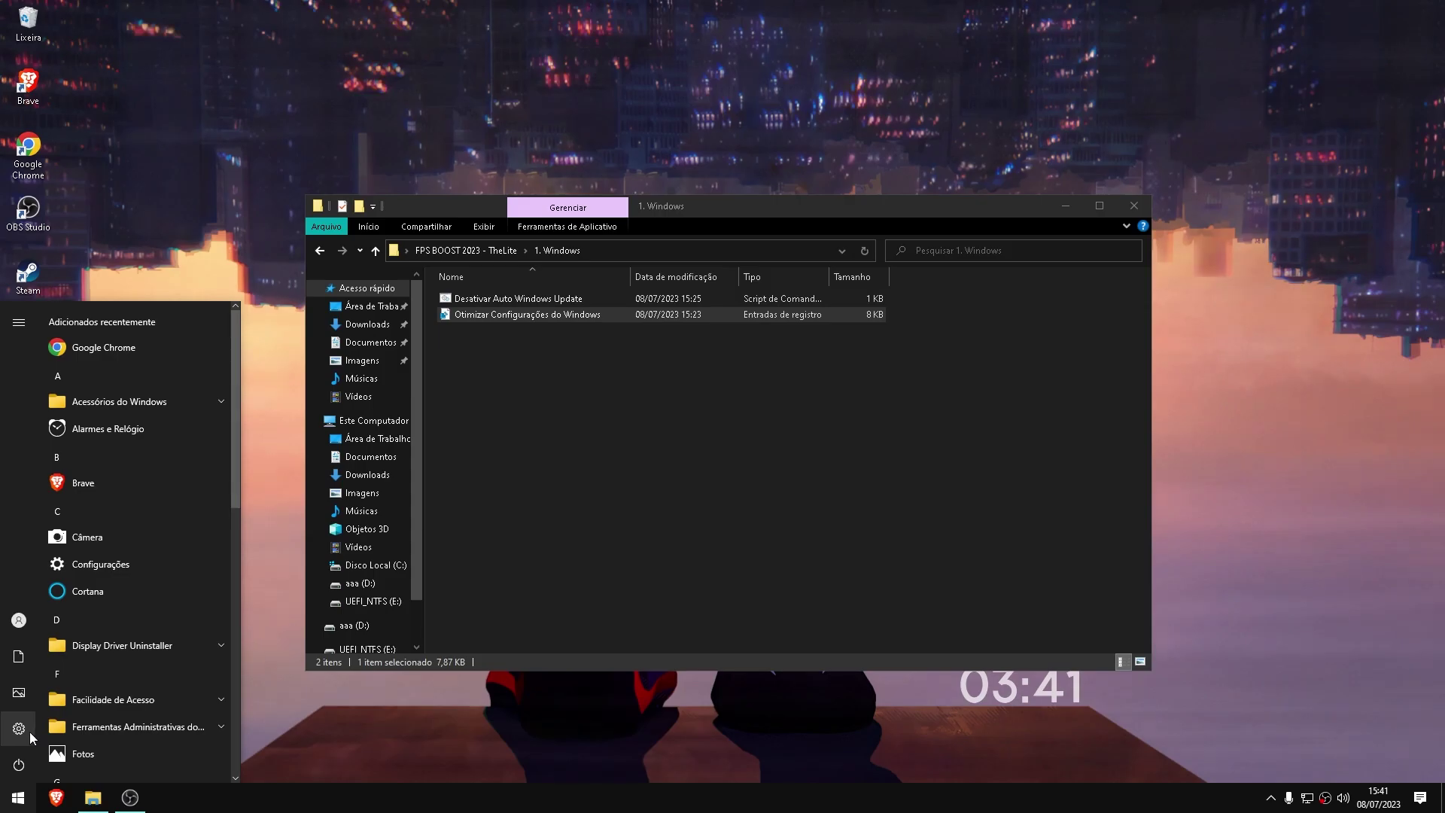
left_click(27, 732)
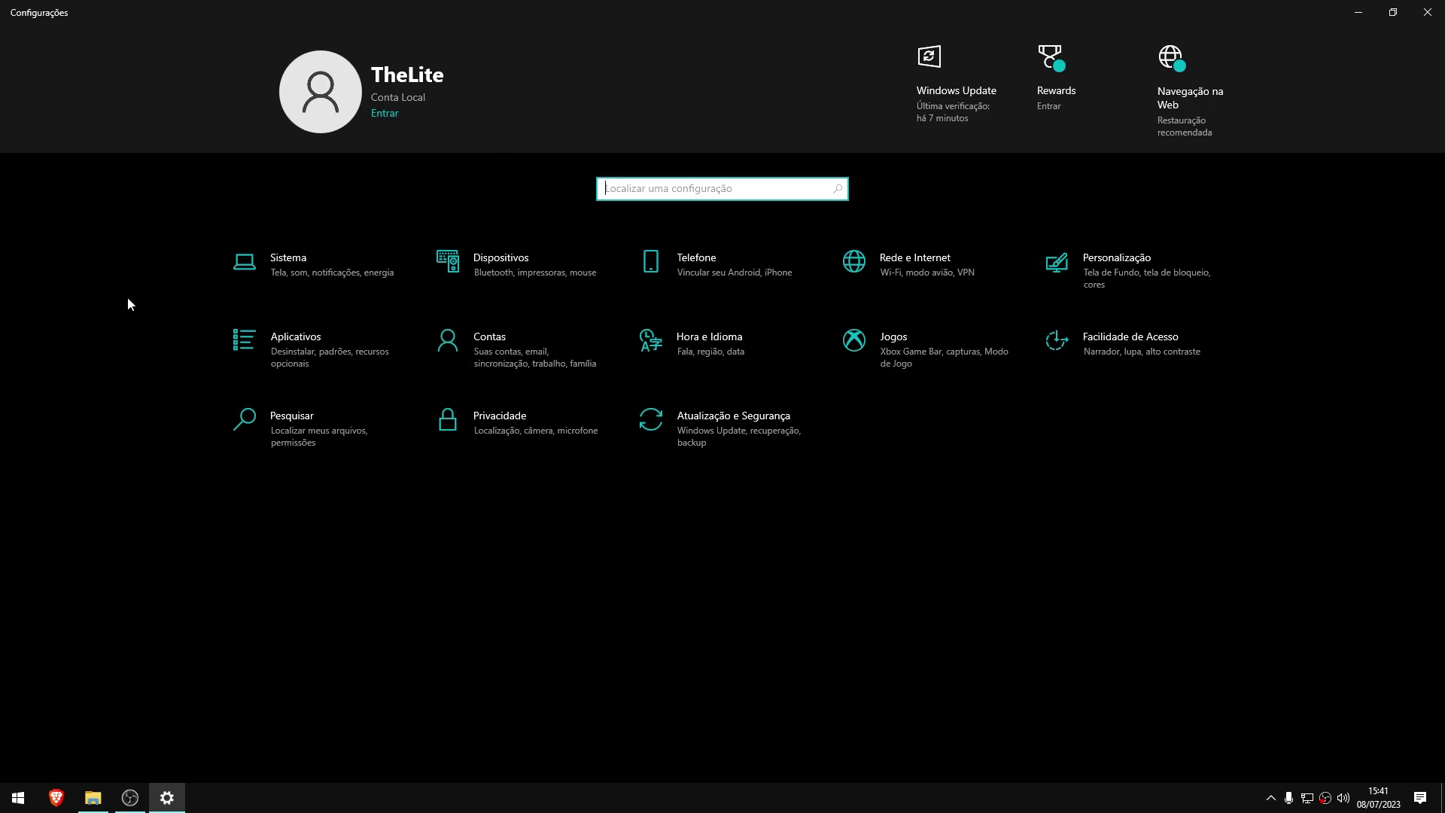
key("alt+F4")
Open the Otimizar Configurações do Windows registry file in Notepad, read through its entries and close it
right_click(716, 315)
left_click(735, 344)
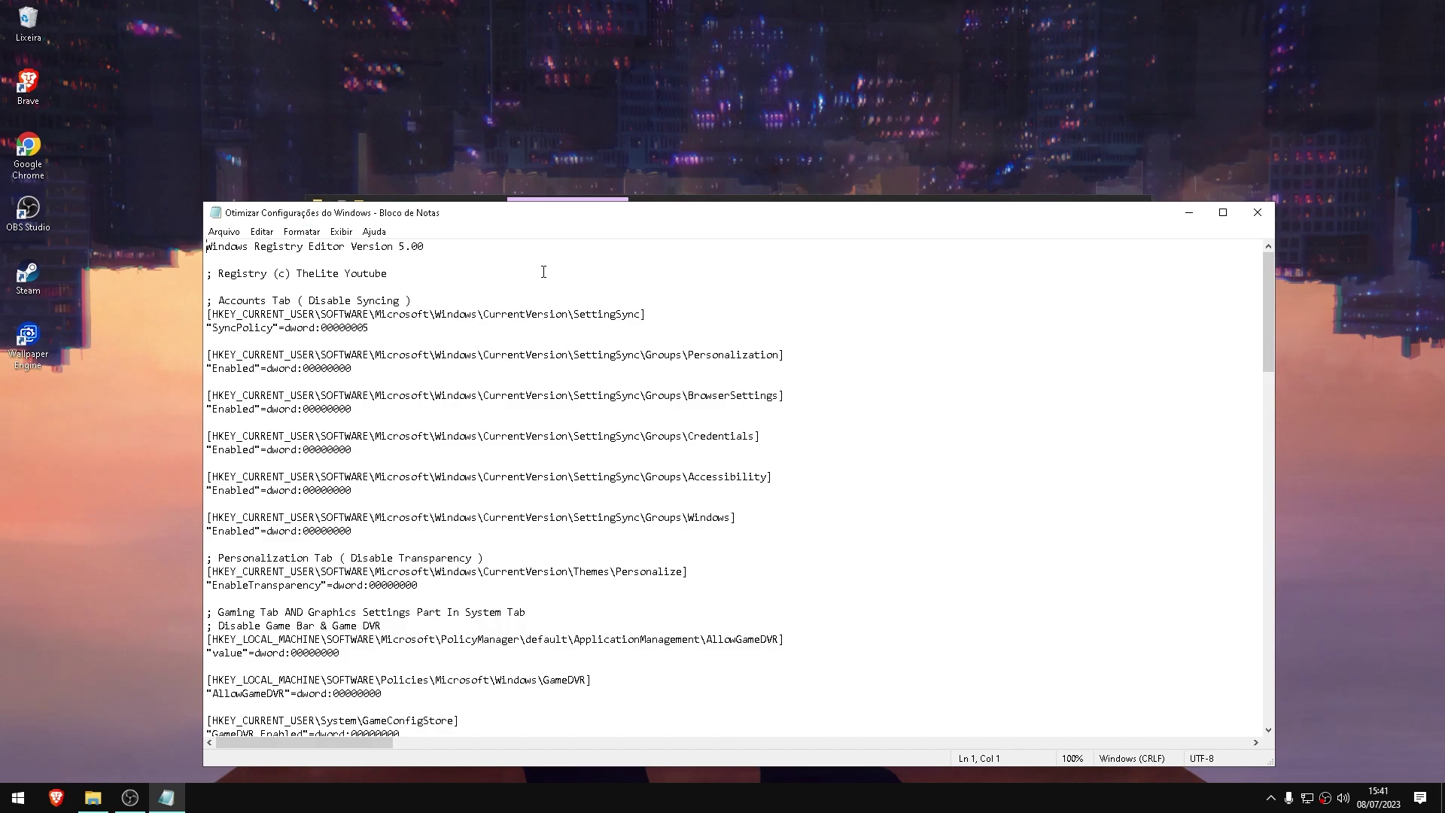
left_click_drag(642, 223, 679, 123)
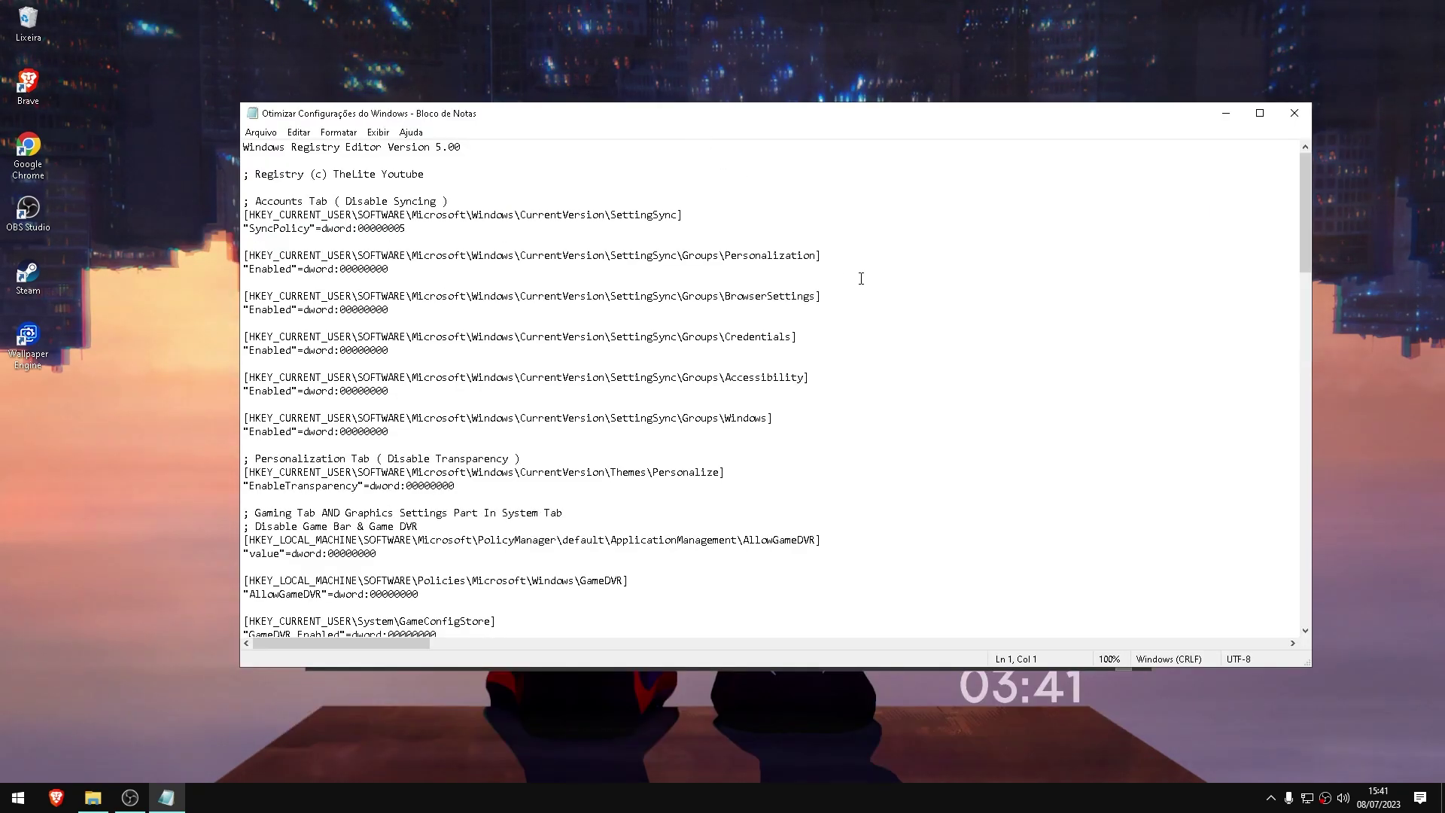
scroll(854, 298, "down", 3)
scroll(1129, 301, "down", 8)
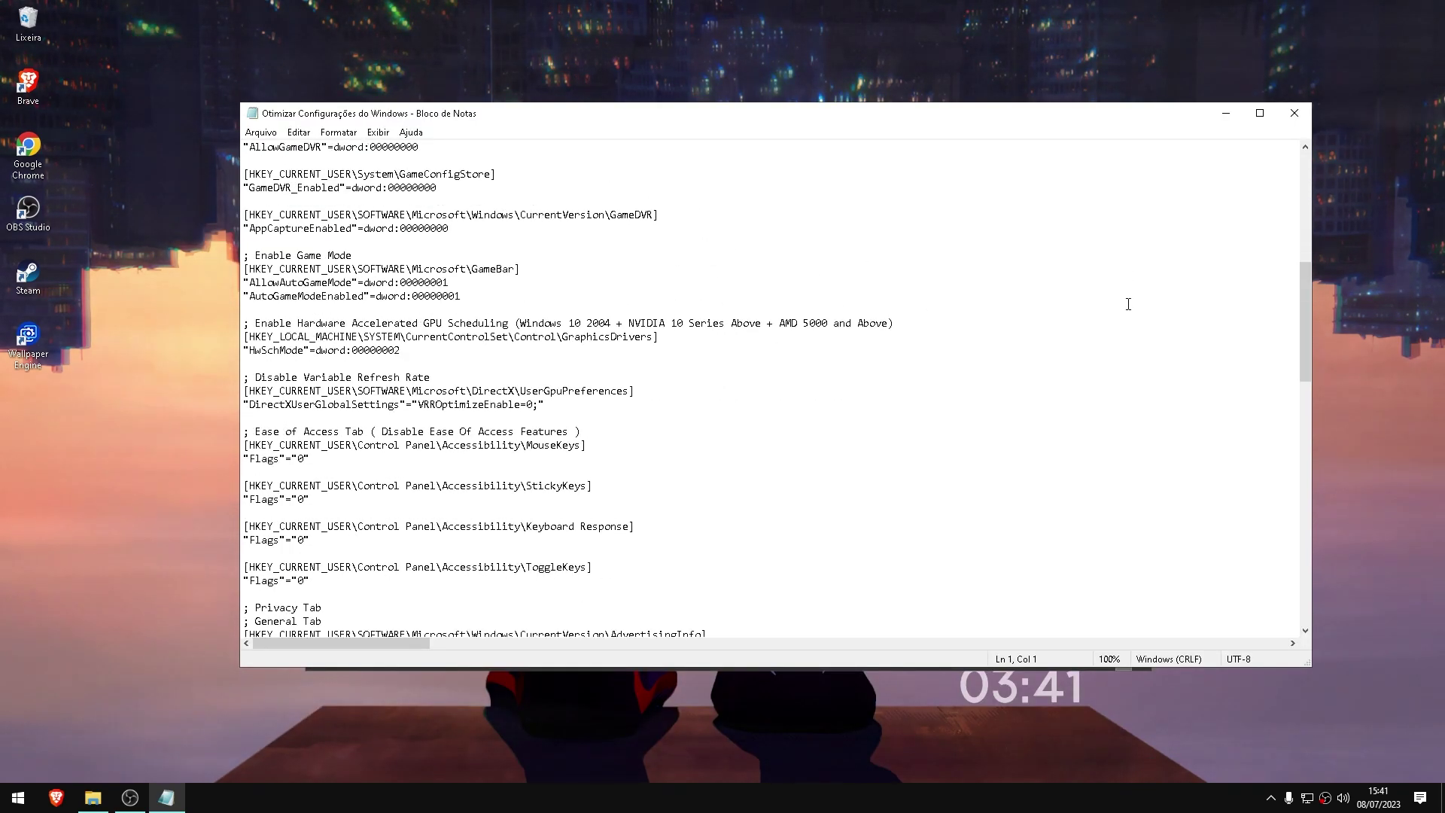
scroll(1127, 304, "down", 20)
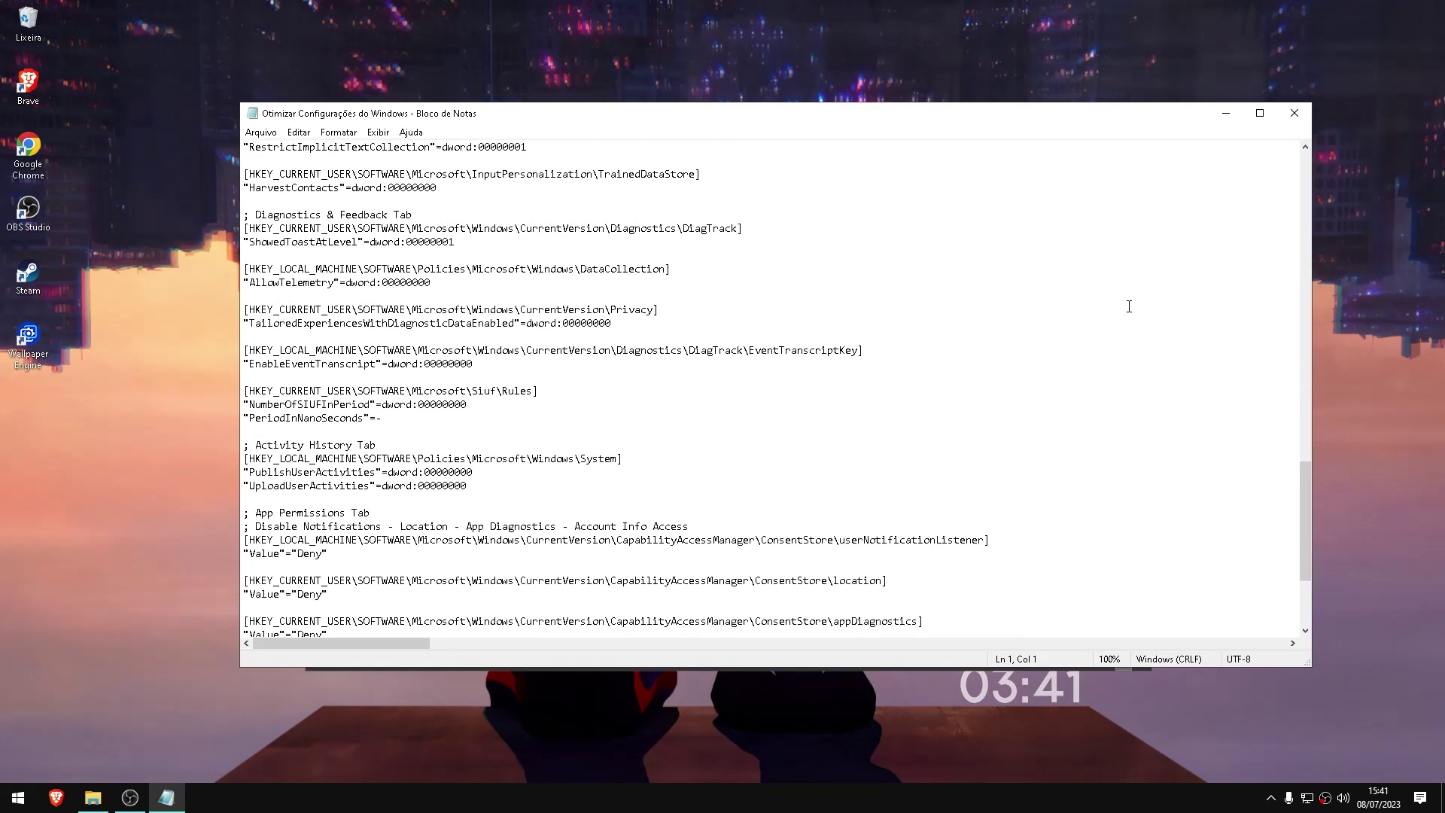
left_click(1293, 112)
Import the Otimizar Configurações do Windows file into the registry and confirm the merge
double_click(472, 317)
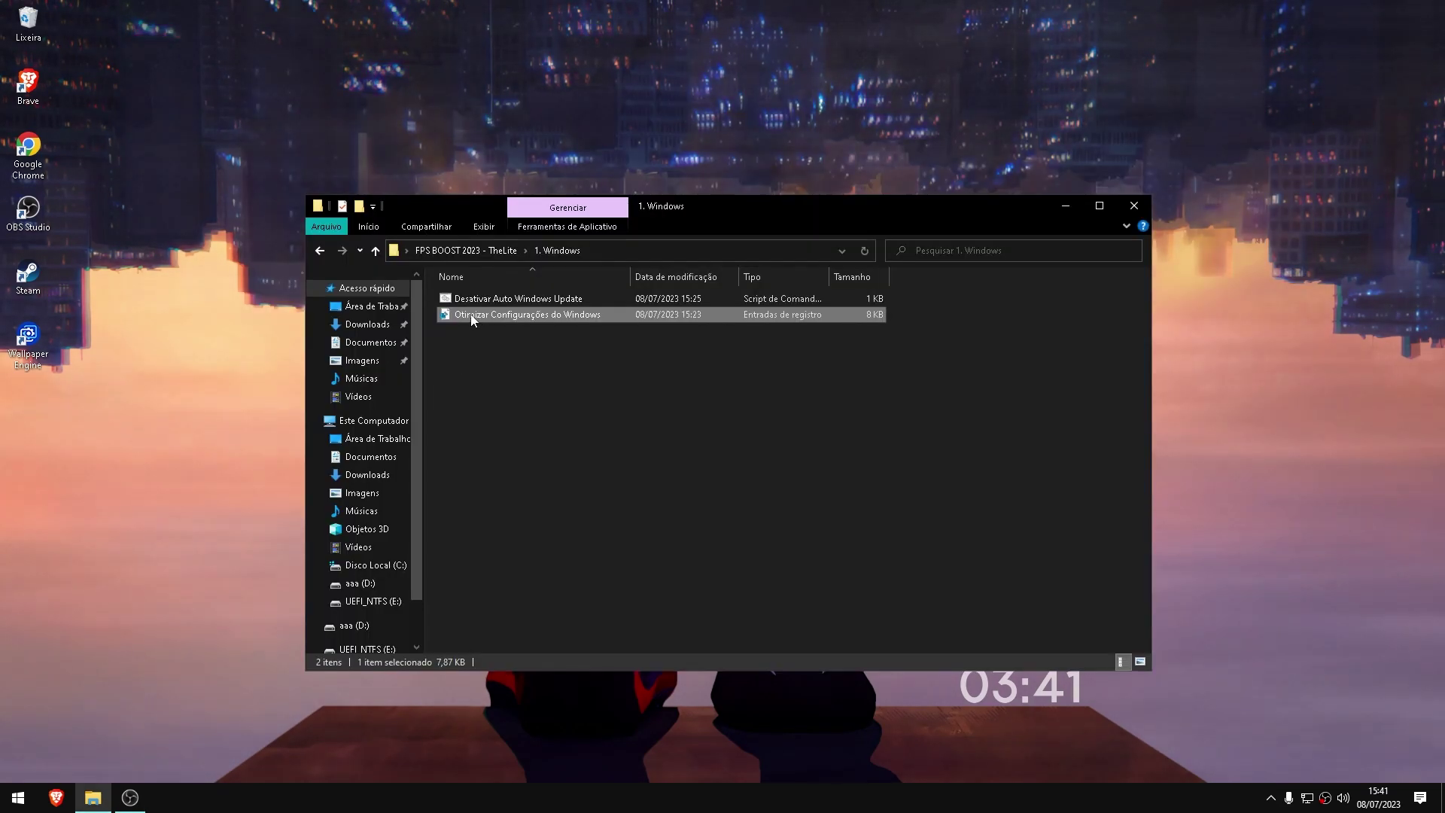
left_click(834, 421)
left_click(894, 399)
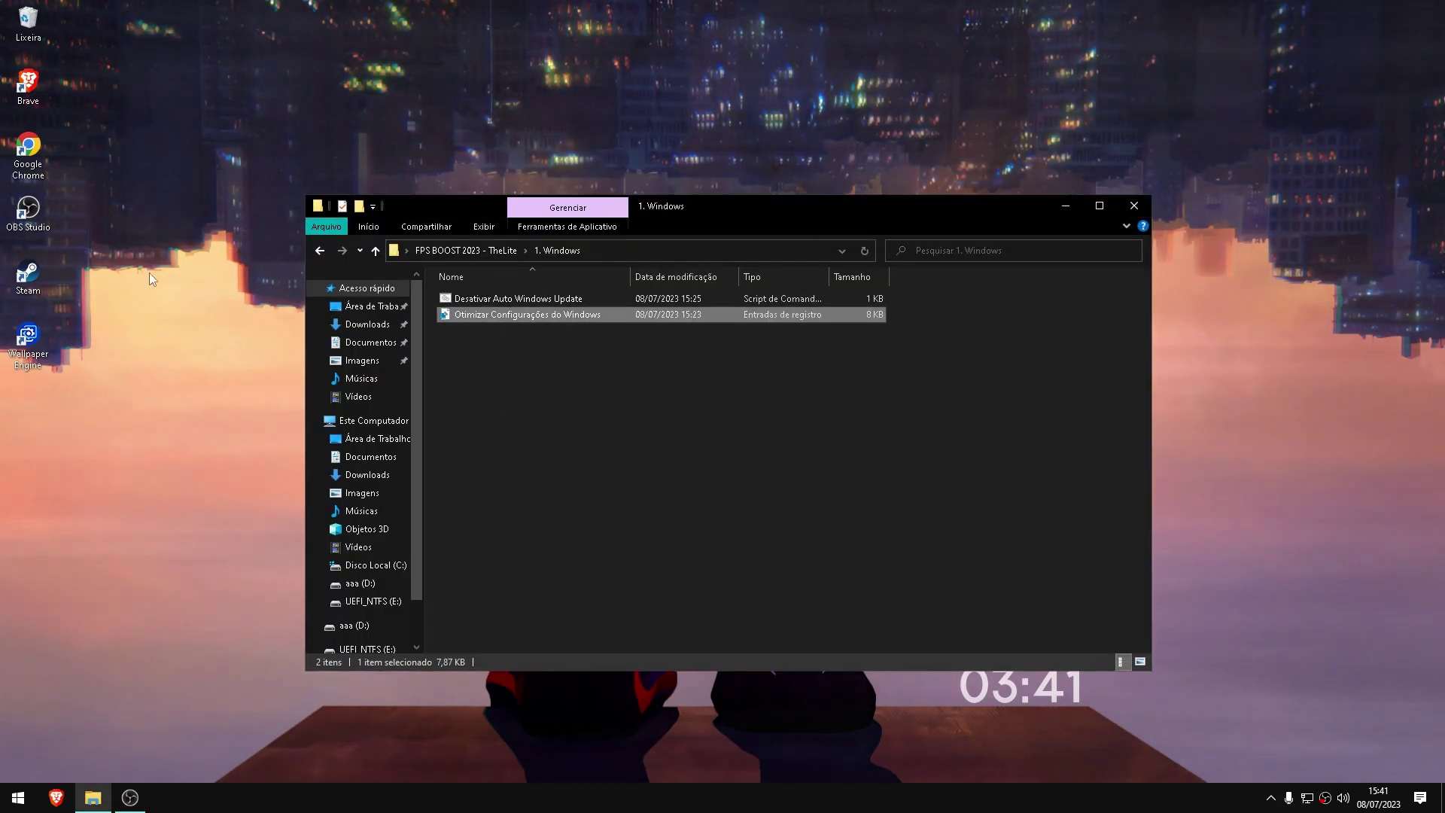
Go to the 2. Limpeza folder of the FPS BOOST pack and run the Deletar Log script as administrator
left_click(476, 251)
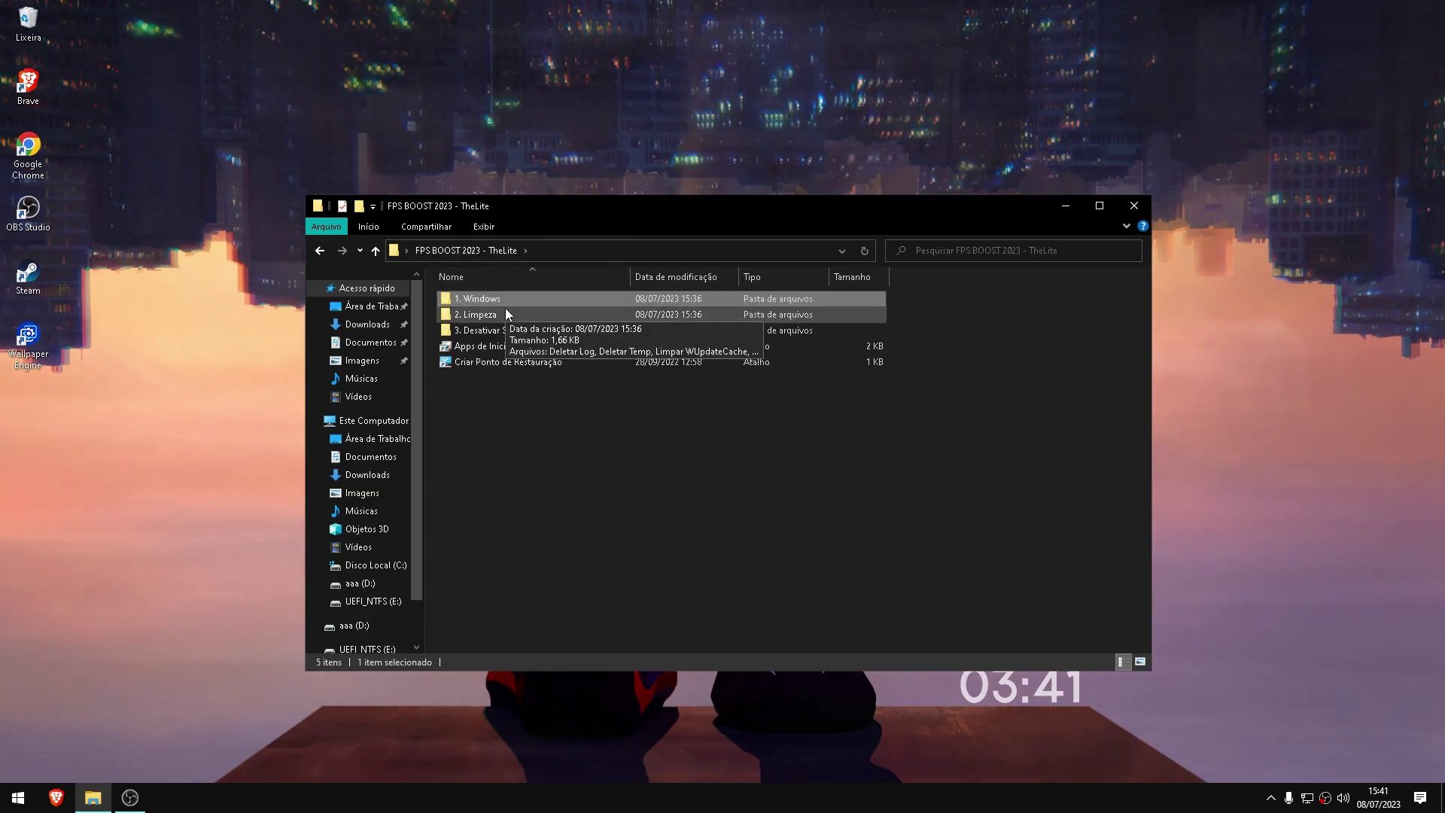
double_click(488, 317)
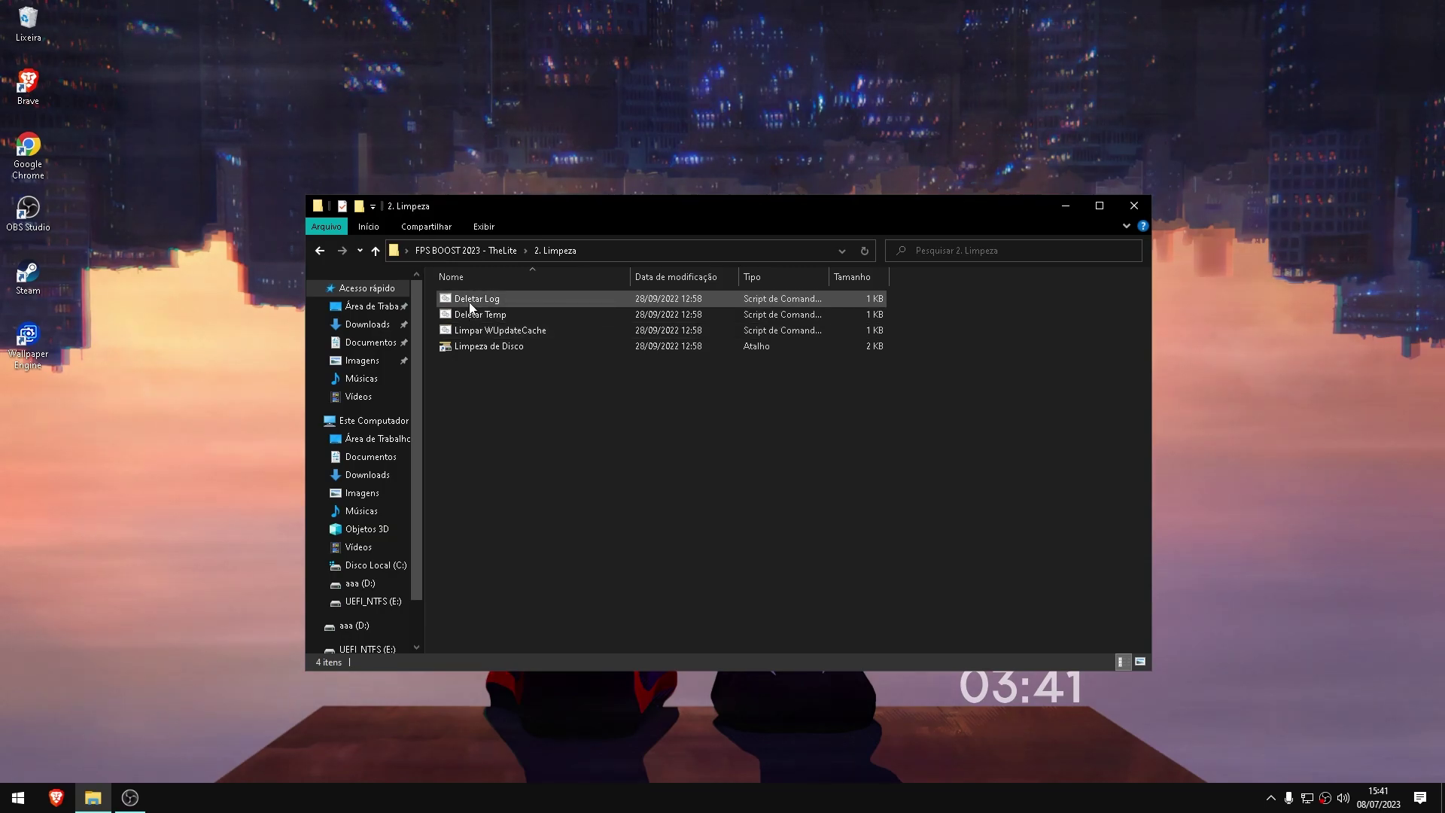
left_click(511, 299)
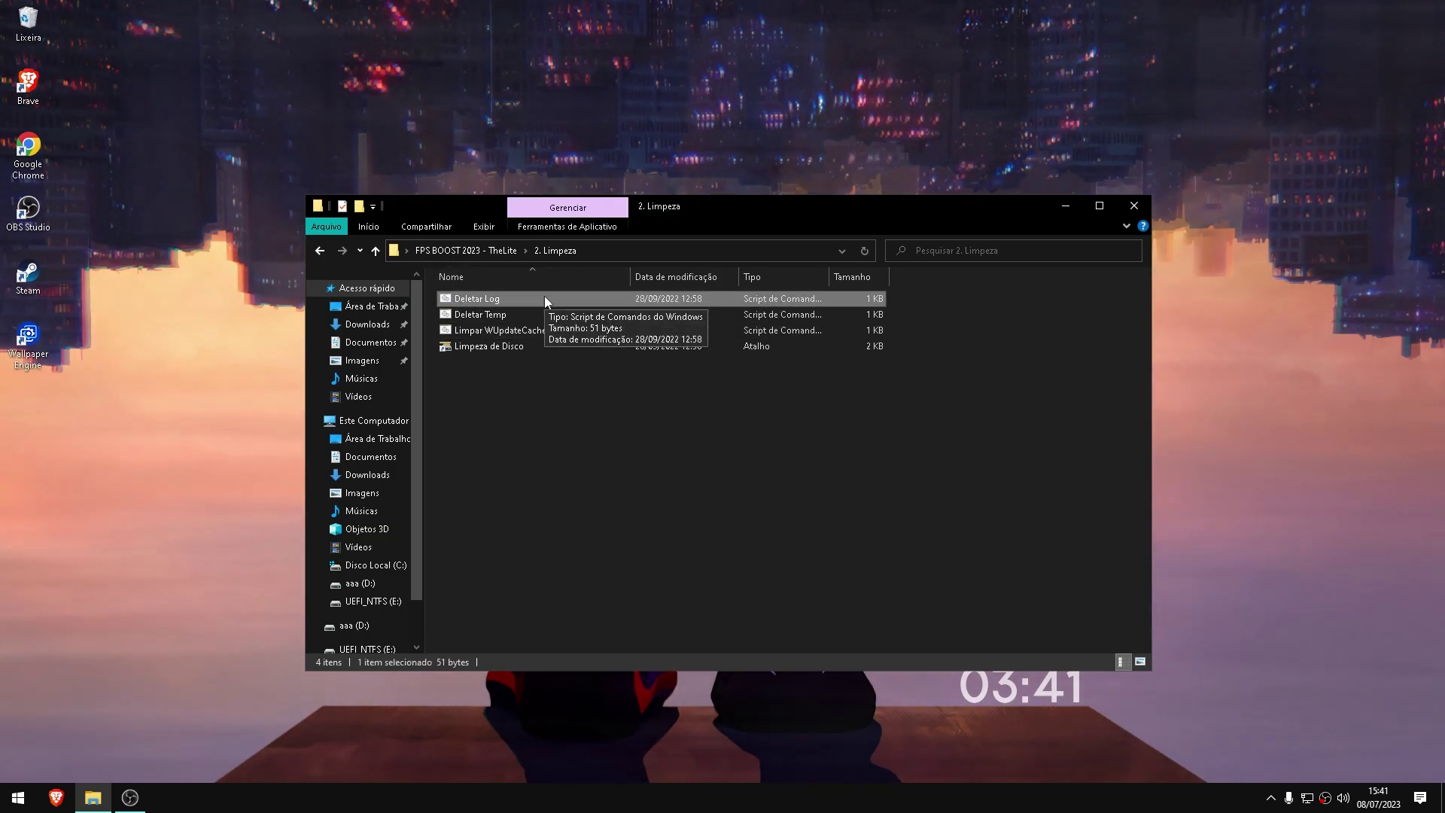
right_click(544, 297)
left_click(625, 357)
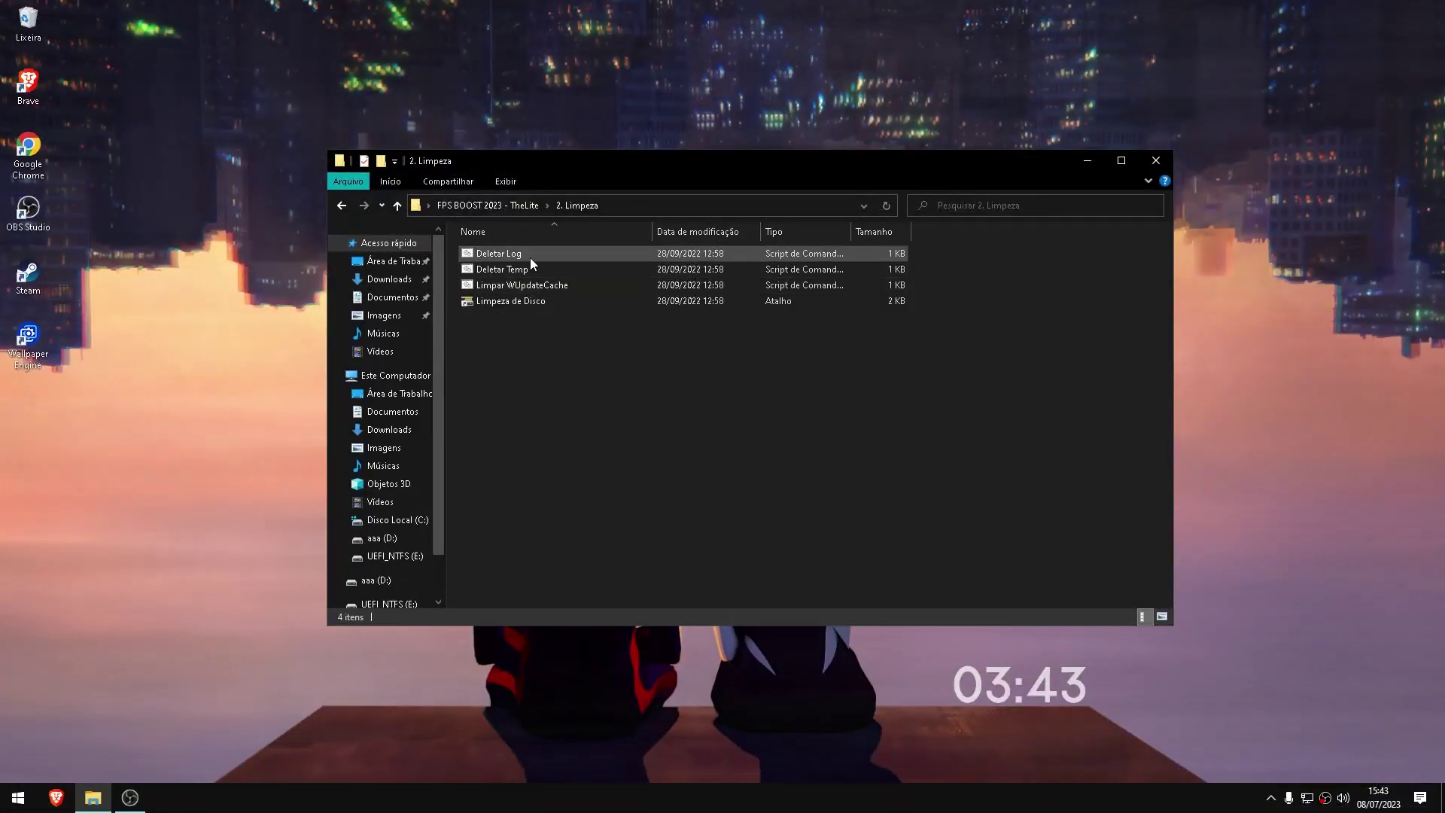
Run the Deletar Temp script as administrator and dismiss its console when it finishes
left_click_drag(480, 322, 529, 399)
left_click(572, 269)
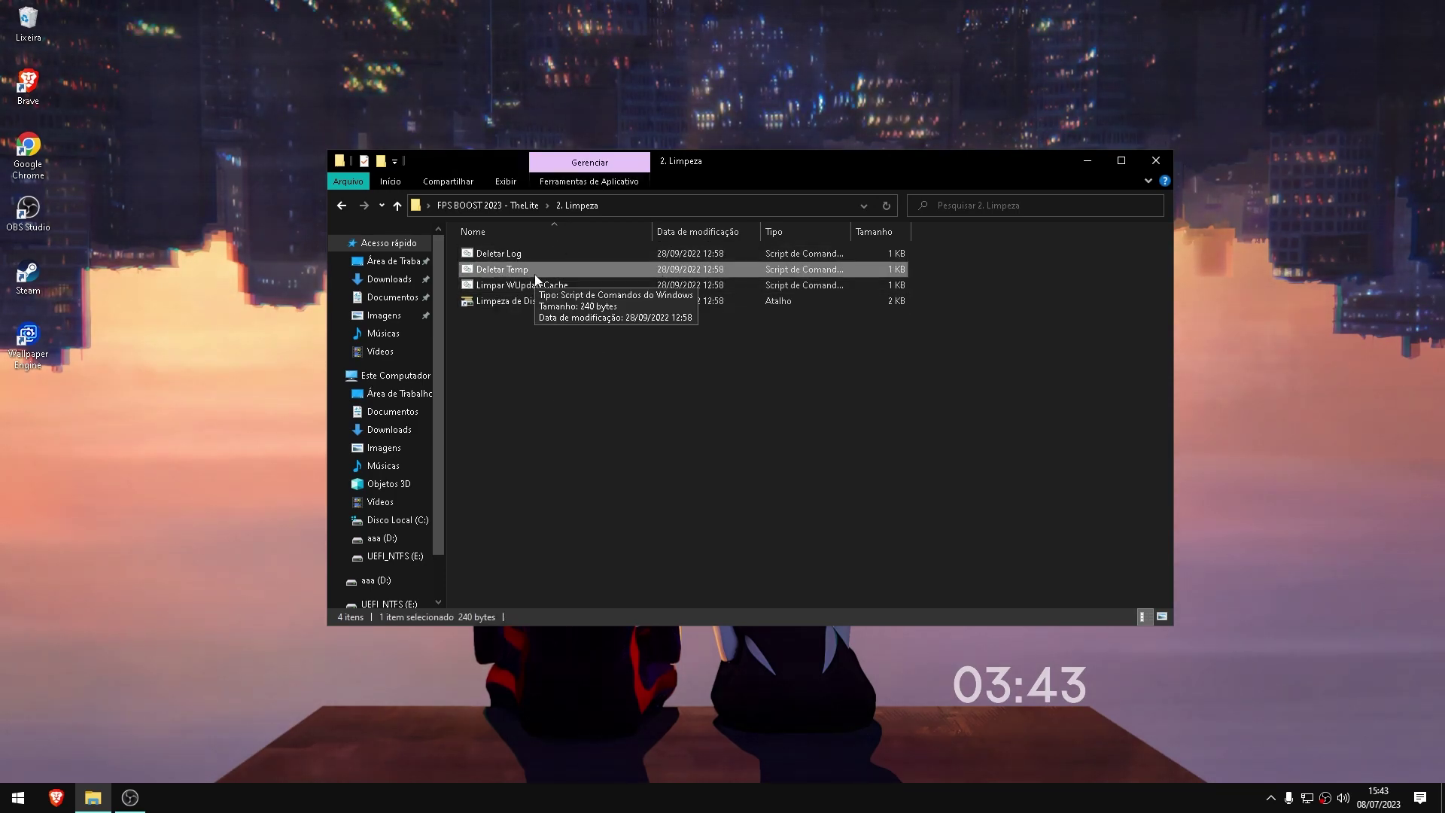
right_click(538, 269)
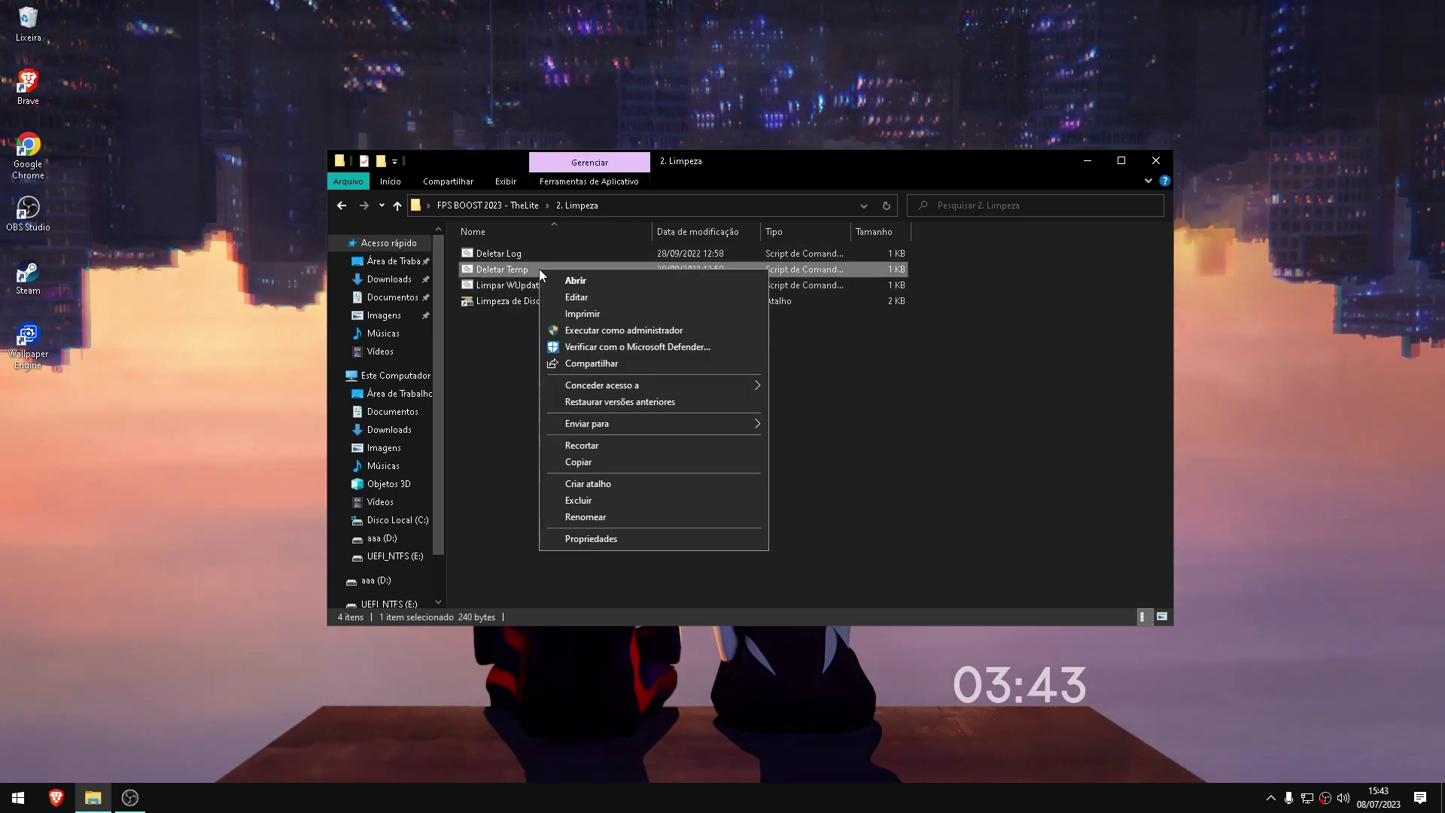
left_click(593, 325)
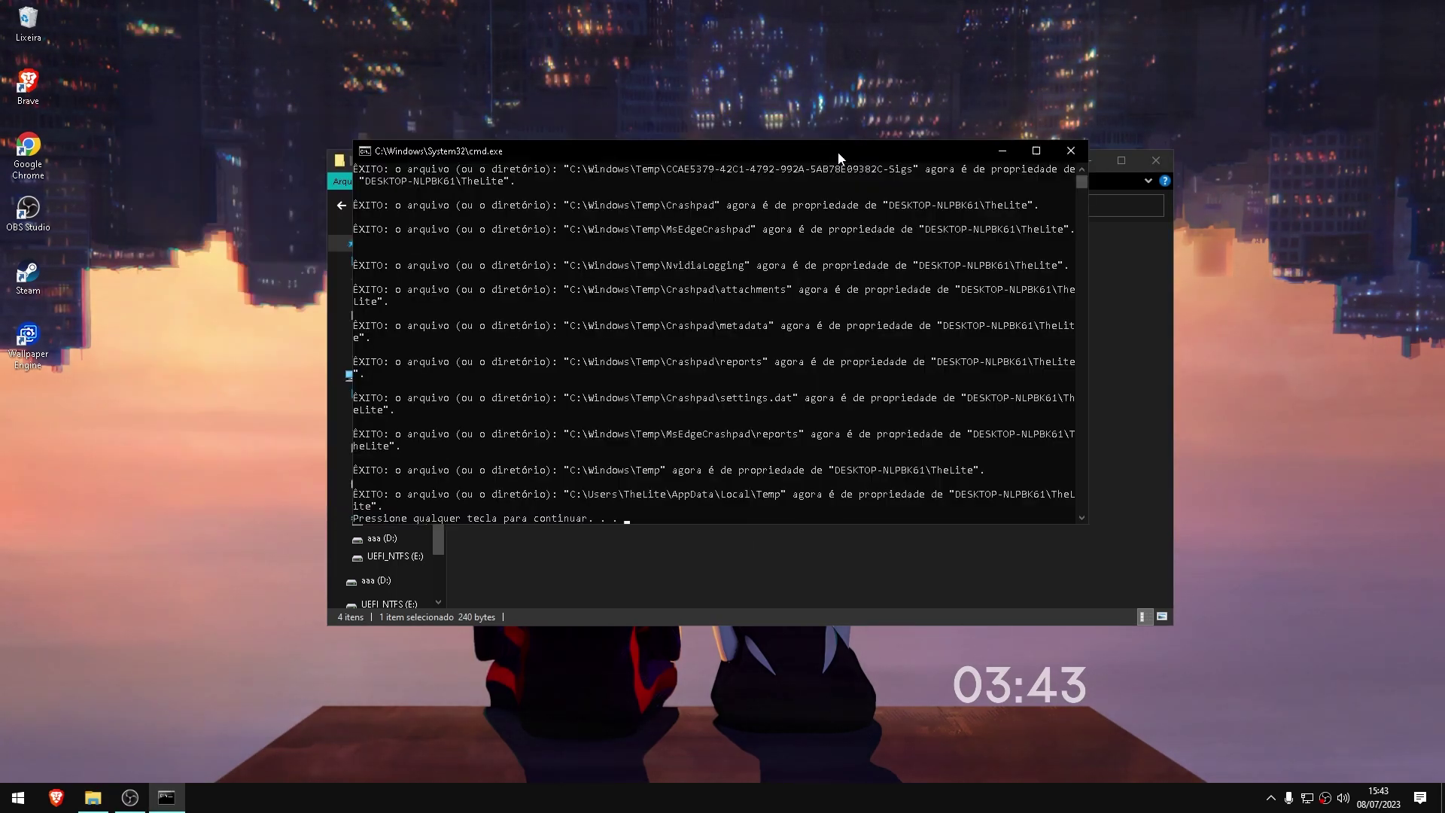
key("Return")
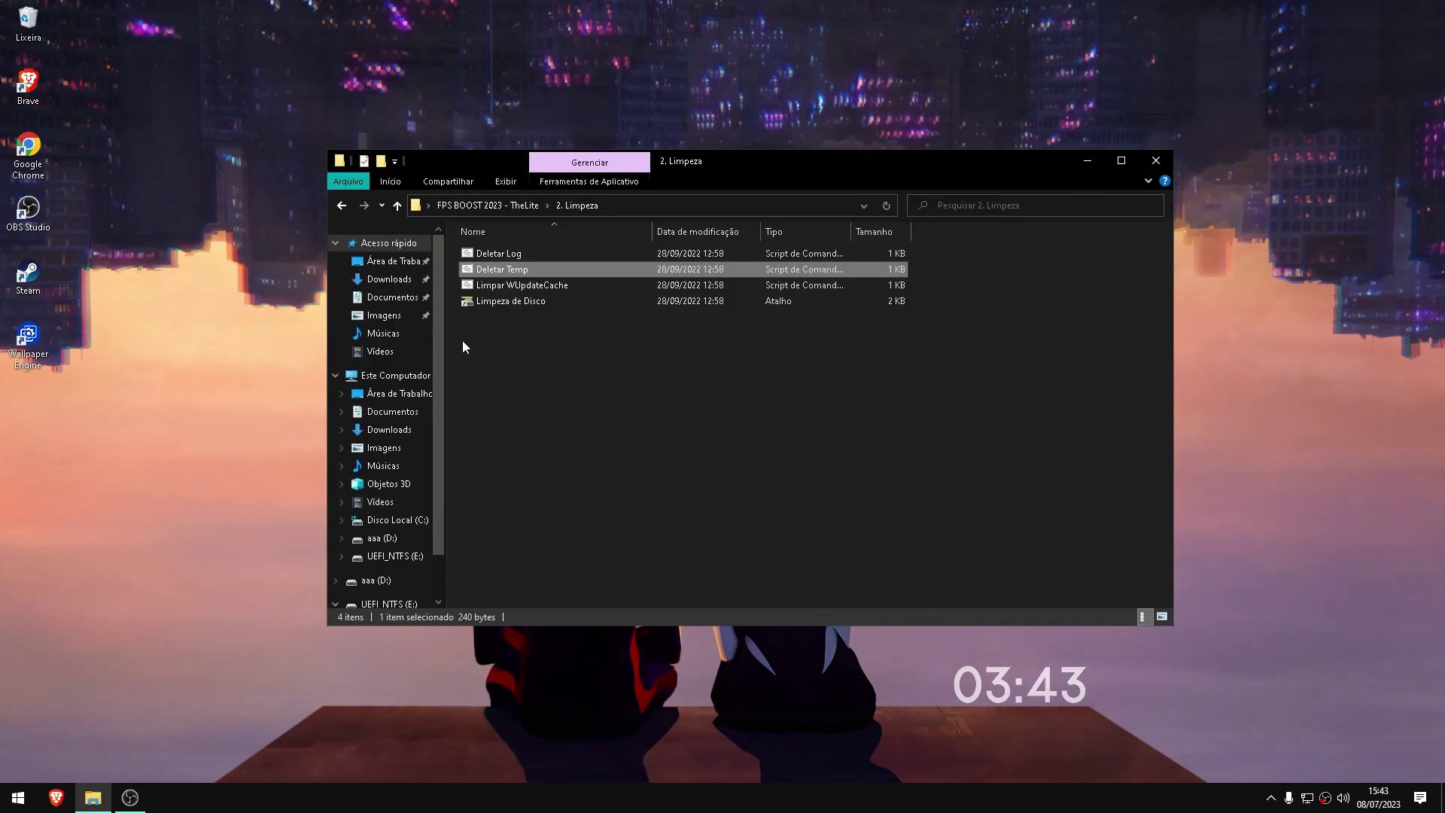
Run the Limpar WUpdateCache script as administrator and dismiss its console when it finishes
left_click(497, 285)
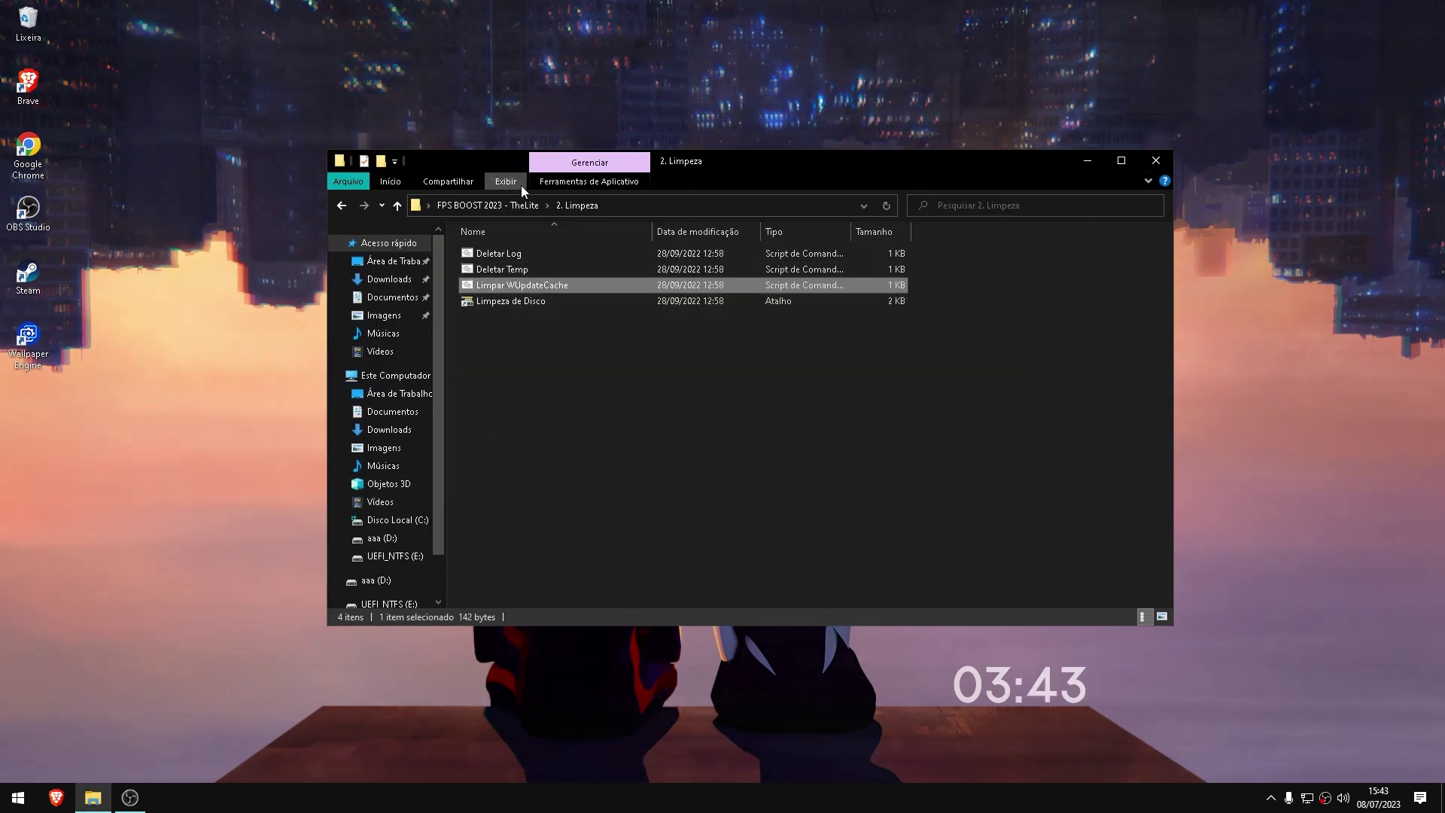
left_click_drag(511, 172, 486, 180)
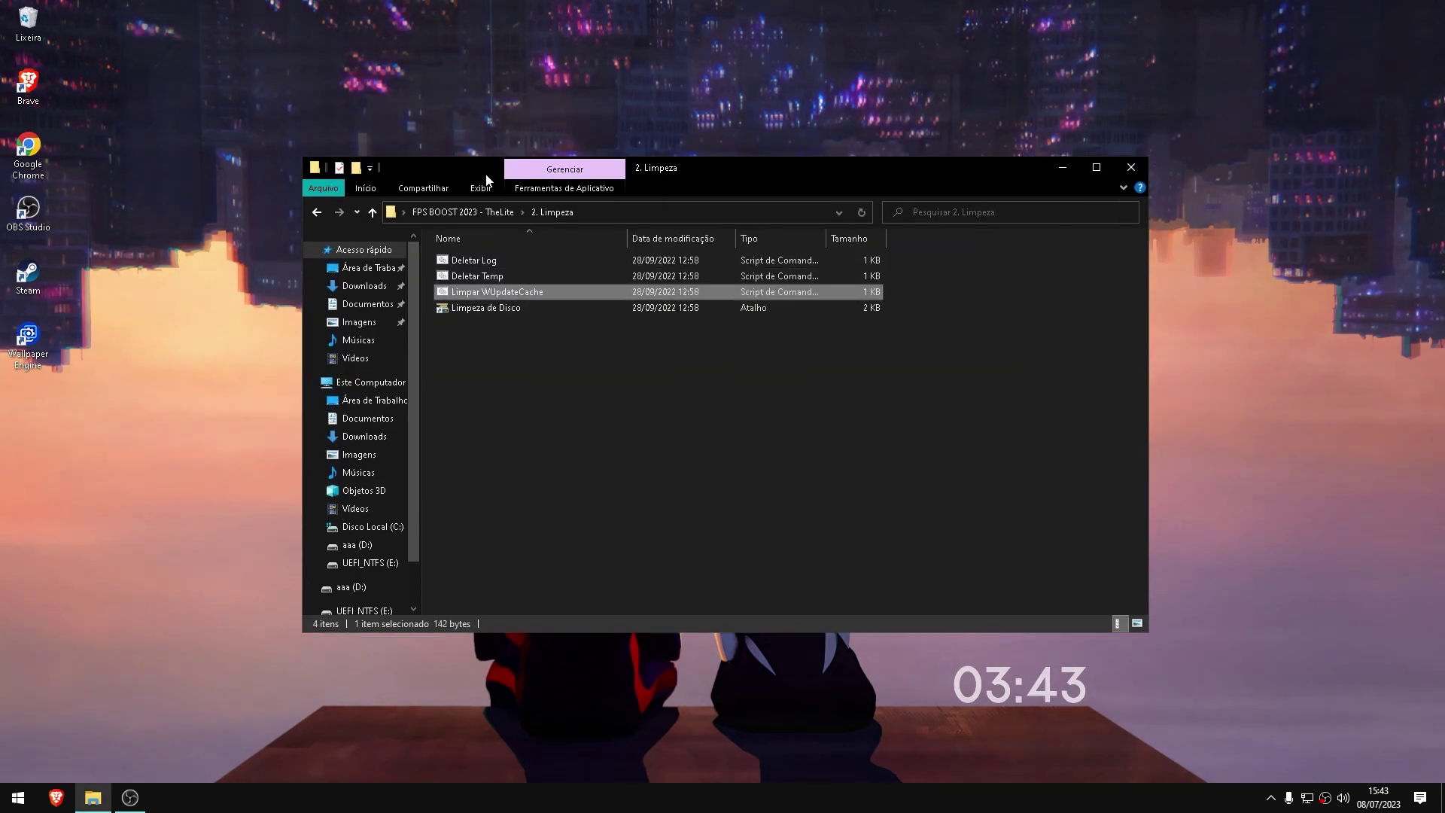
right_click(517, 295)
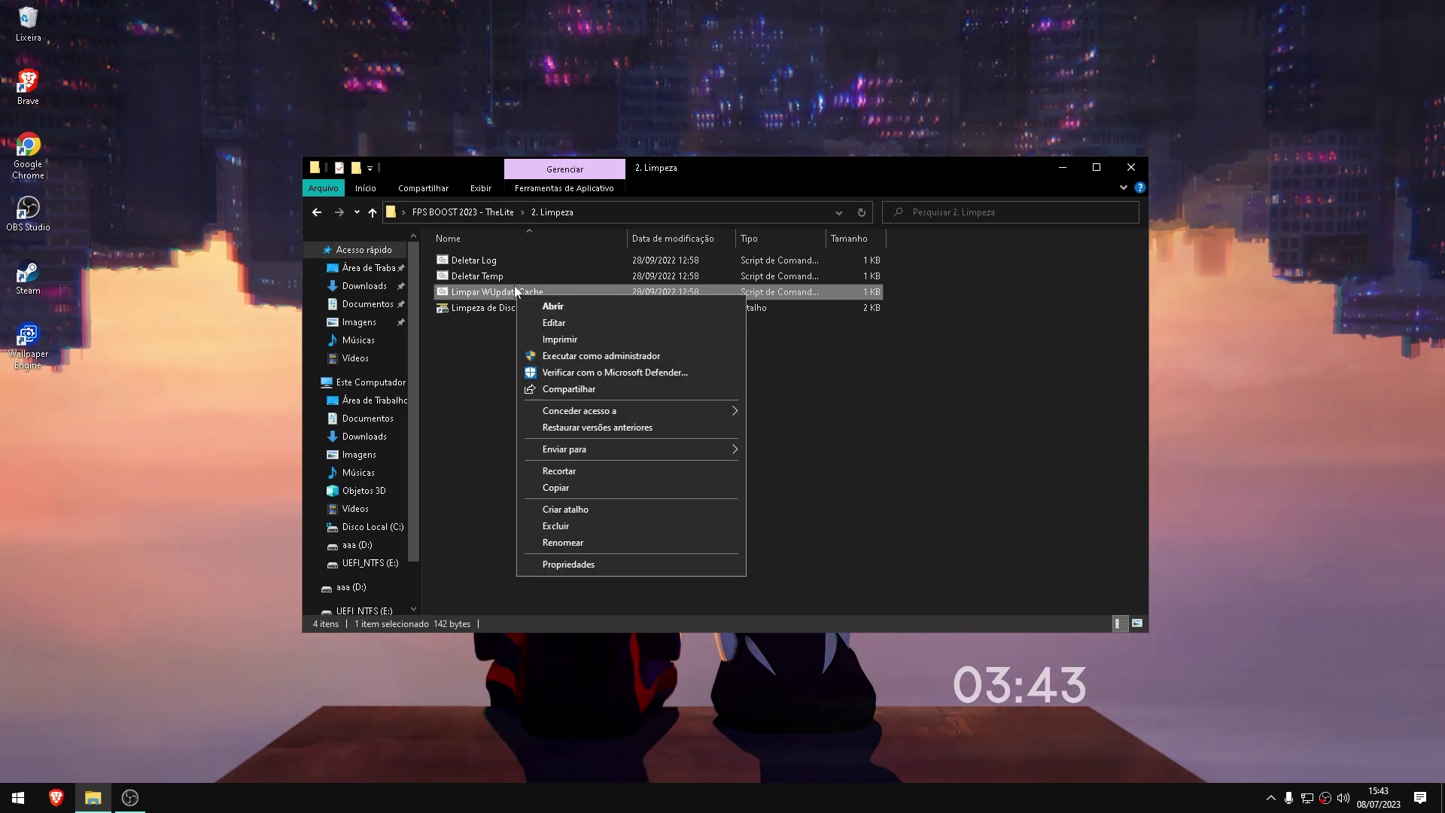
left_click(550, 352)
left_click_drag(431, 172, 567, 200)
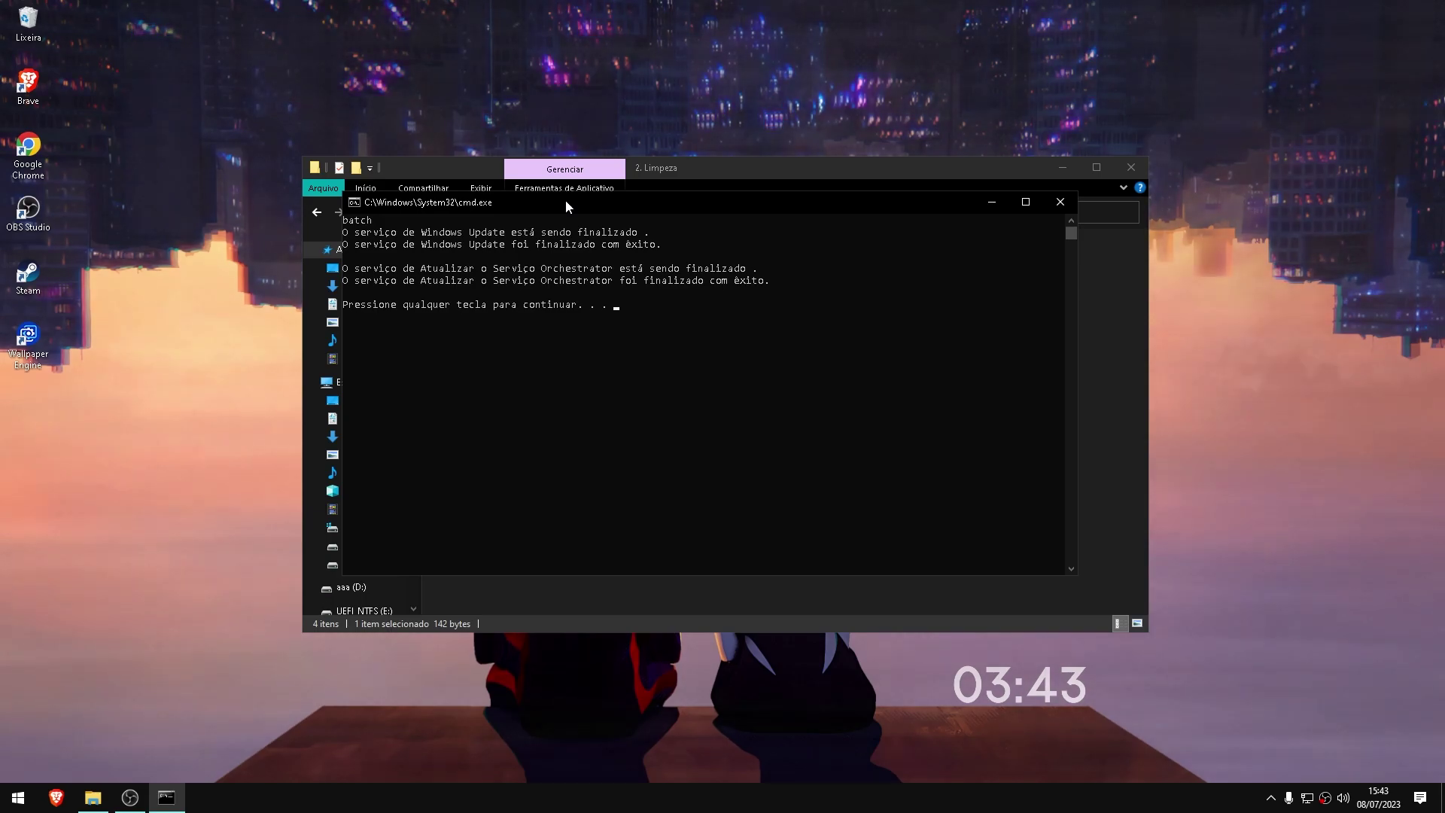
key("Return")
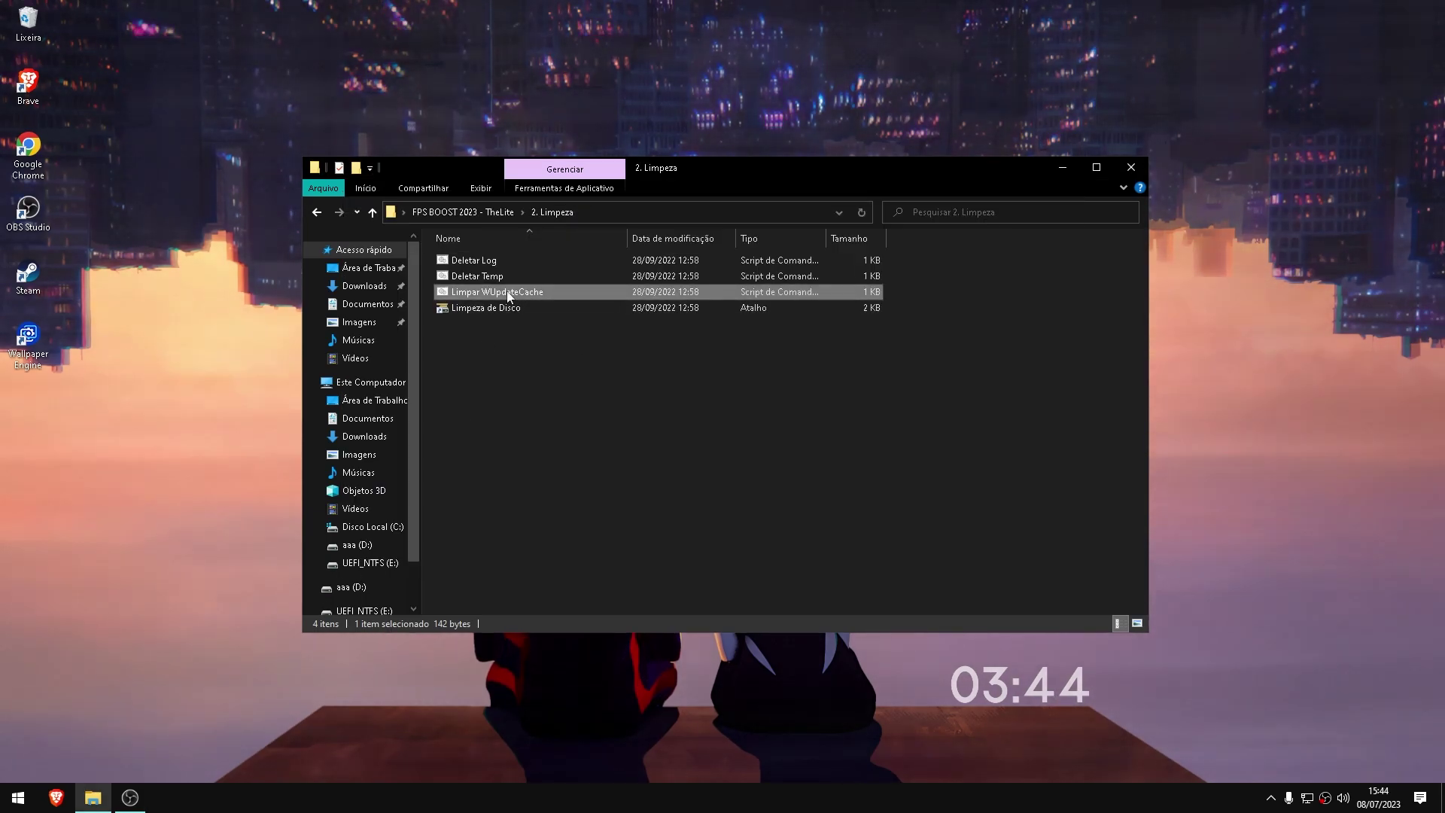
Launch the Limpeza de Disco shortcut, review the file categories for drive C: and switch to cleaning system files
left_click(491, 308)
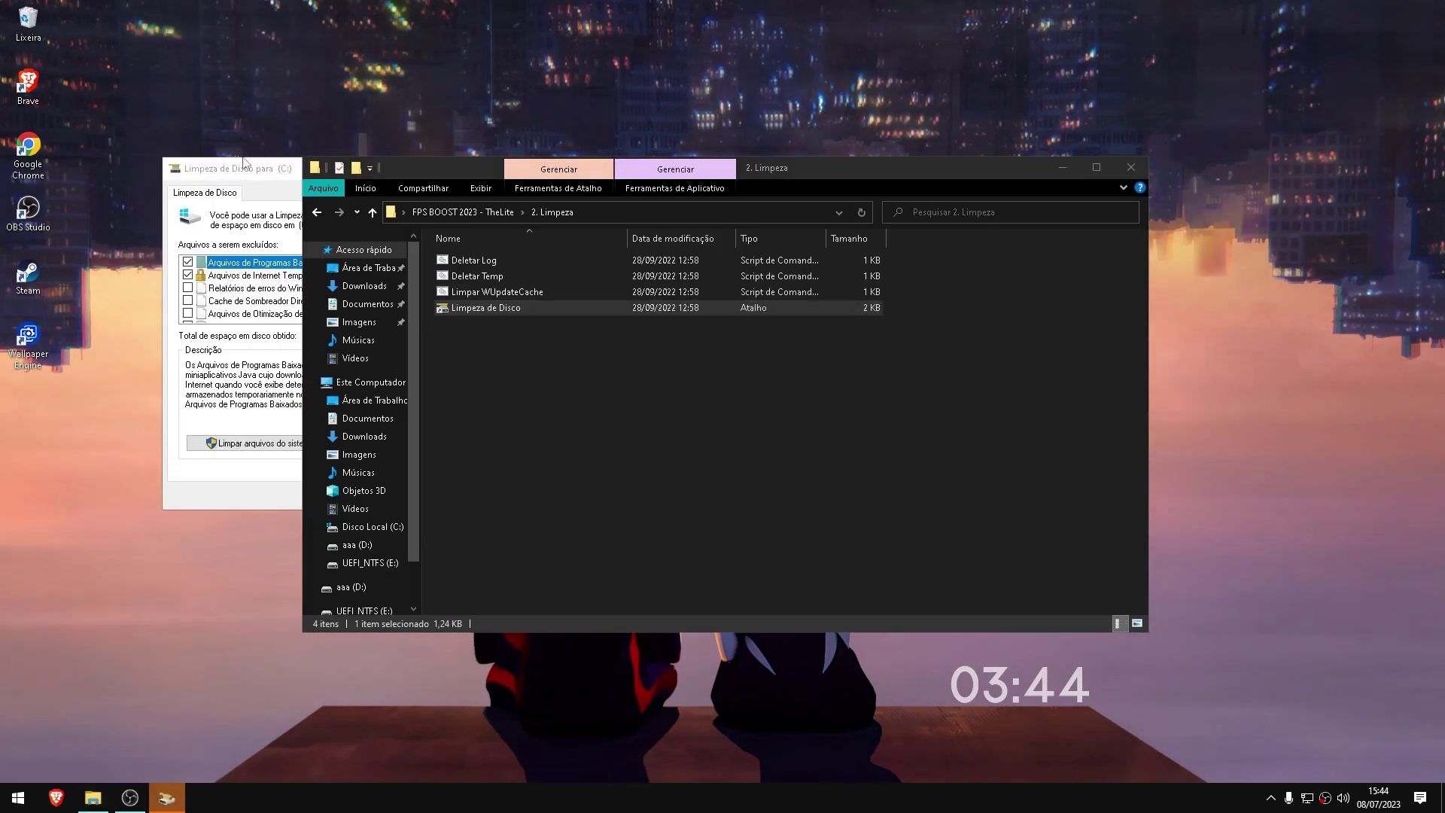
left_click_drag(277, 176, 703, 209)
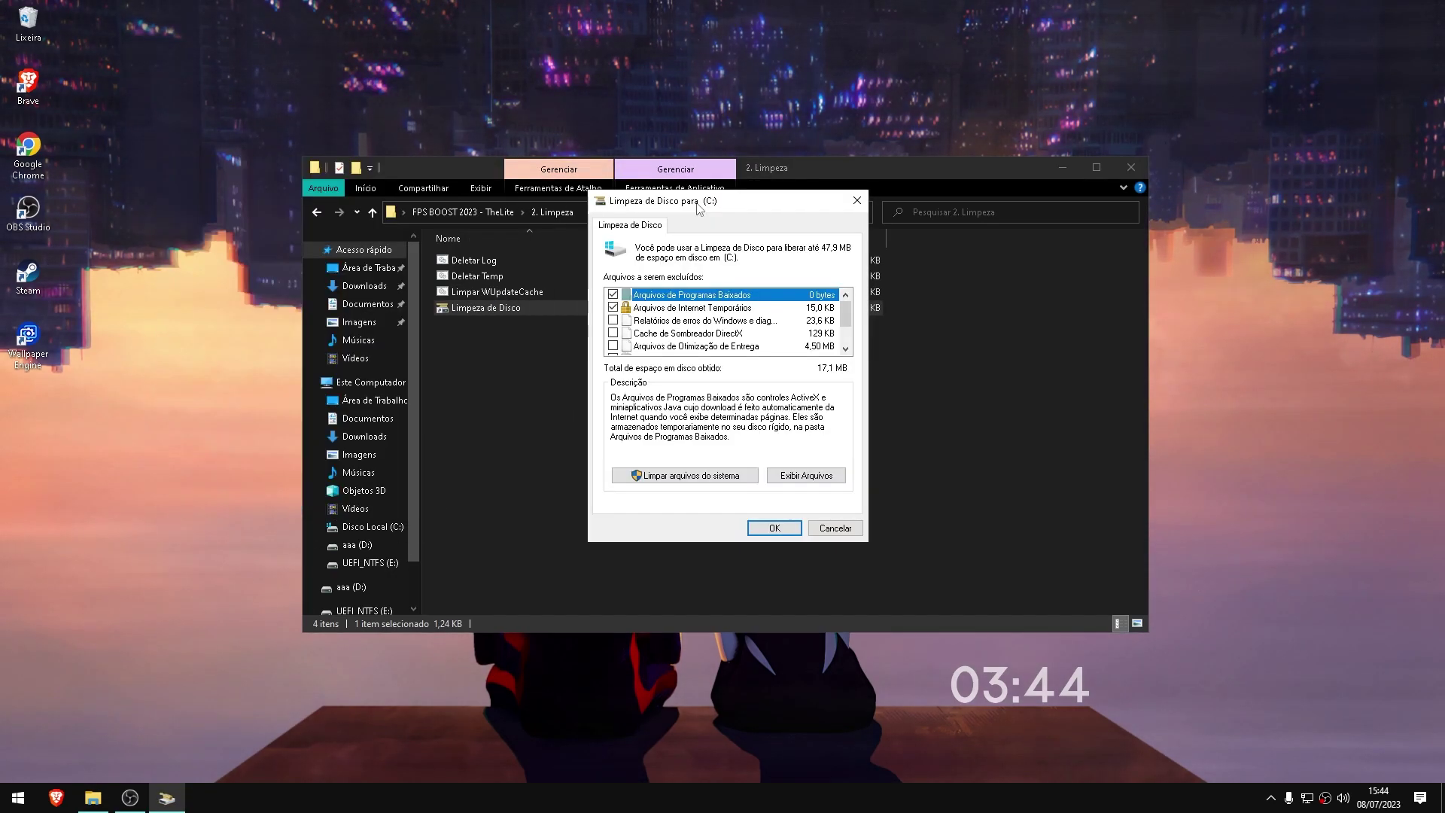
scroll(638, 317, "down", 1)
scroll(638, 318, "up", 1)
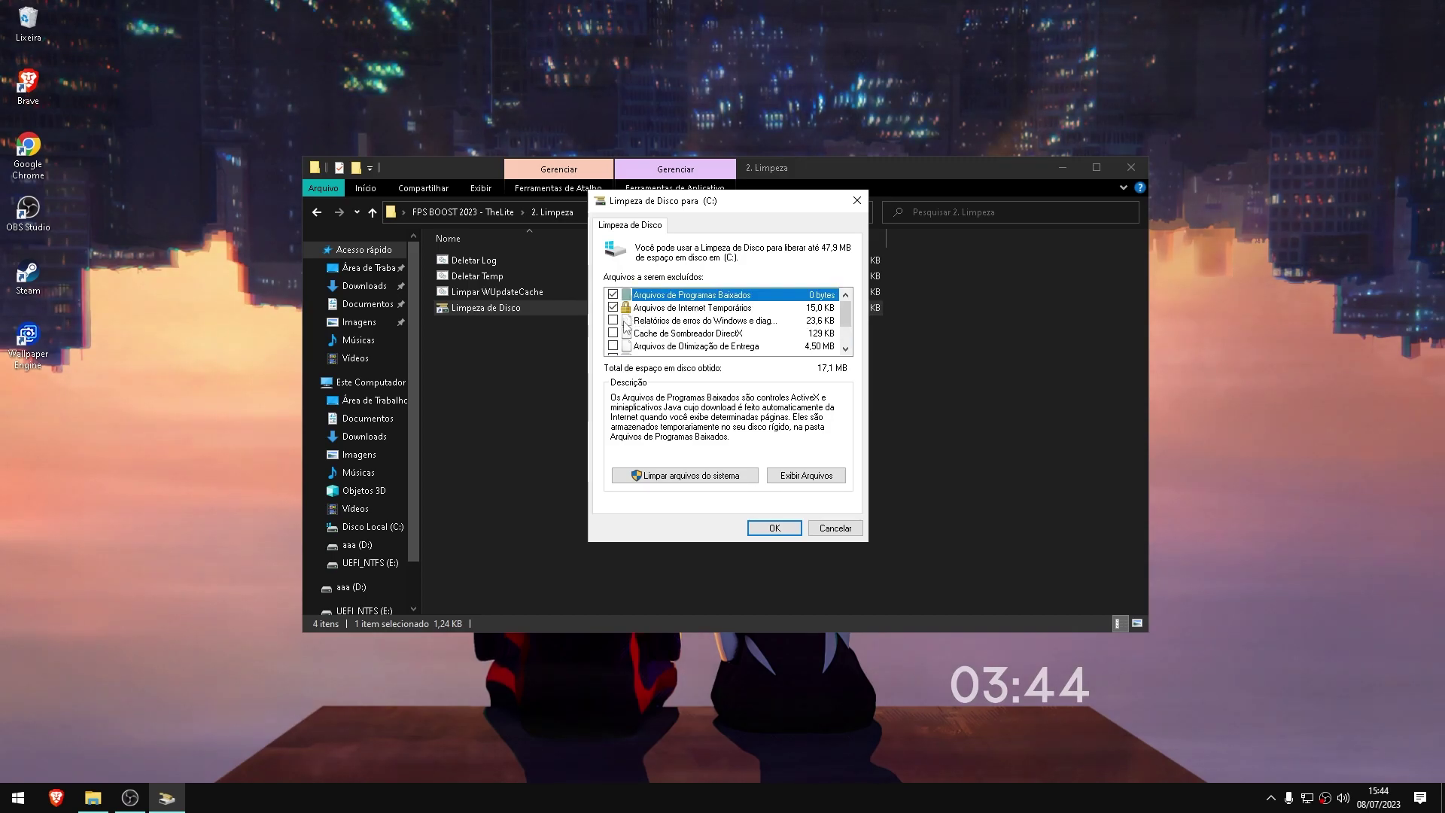
scroll(626, 324, "down", 1)
left_click(686, 476)
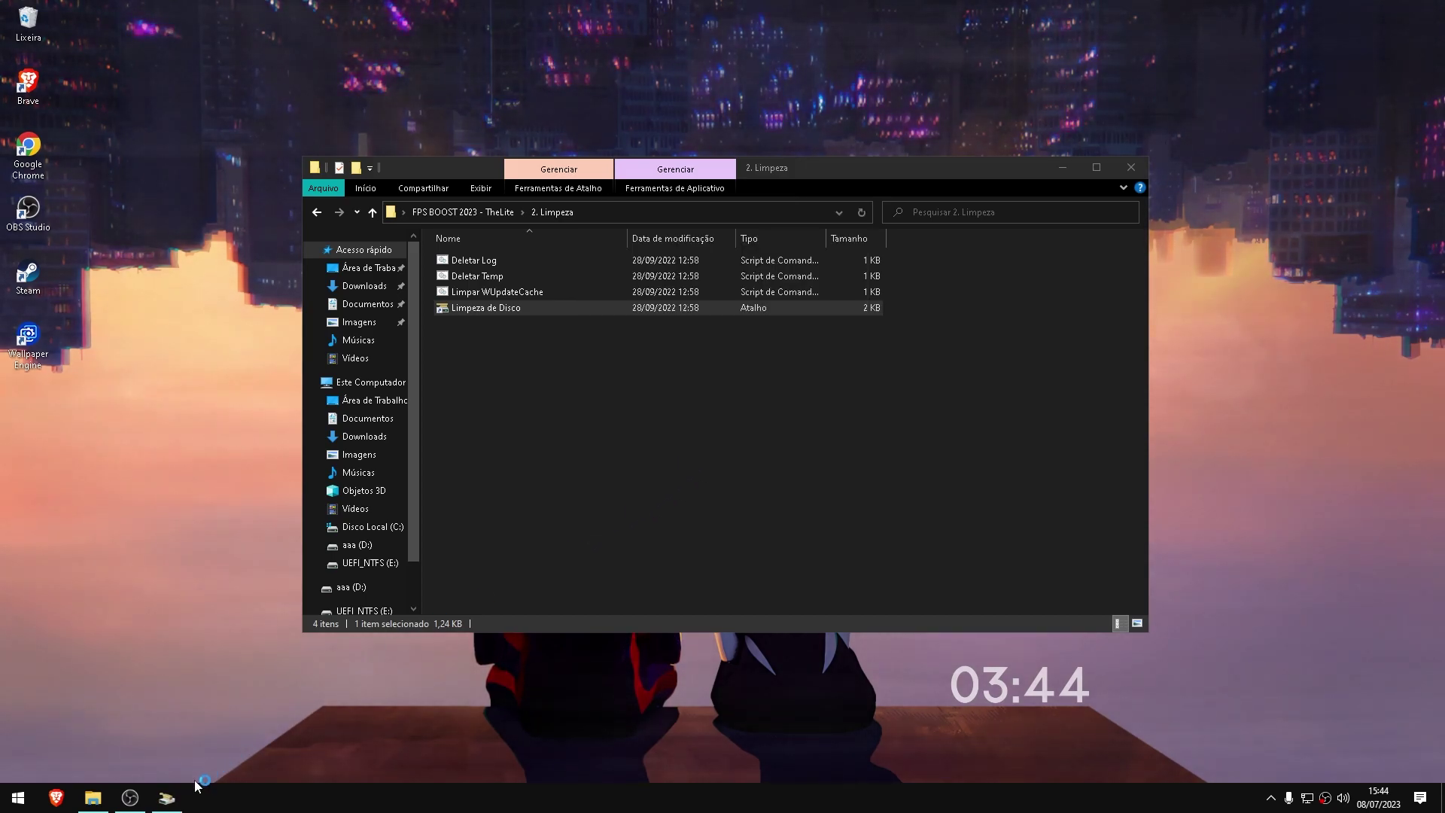
Mark every file category in the system-file Disk Cleanup for drive C: and confirm permanently deleting the files
left_click_drag(291, 188, 694, 194)
left_click(610, 287)
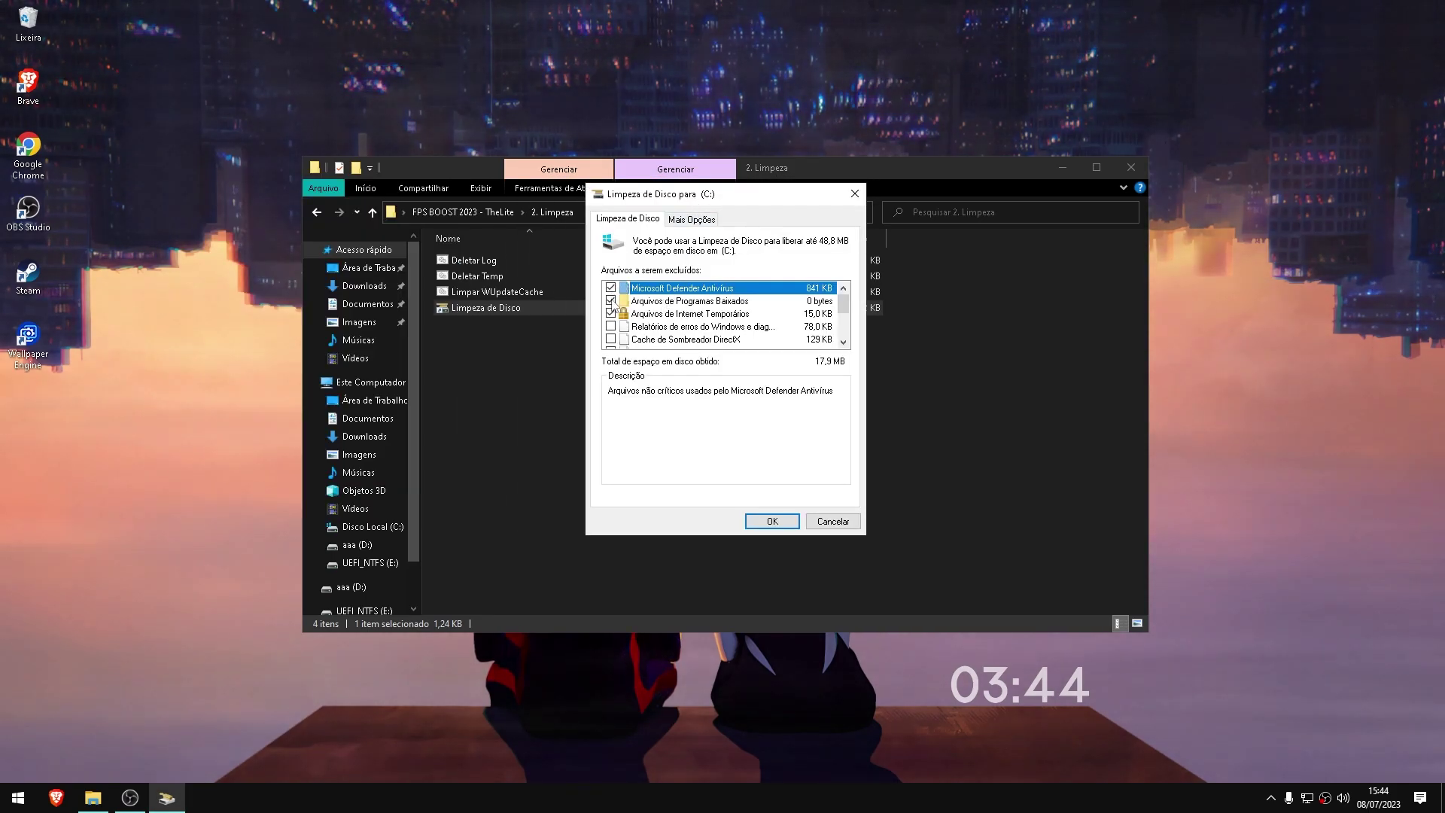
scroll(614, 309, "down", 1)
scroll(614, 309, "up", 1)
left_click(610, 326)
scroll(615, 329, "down", 1)
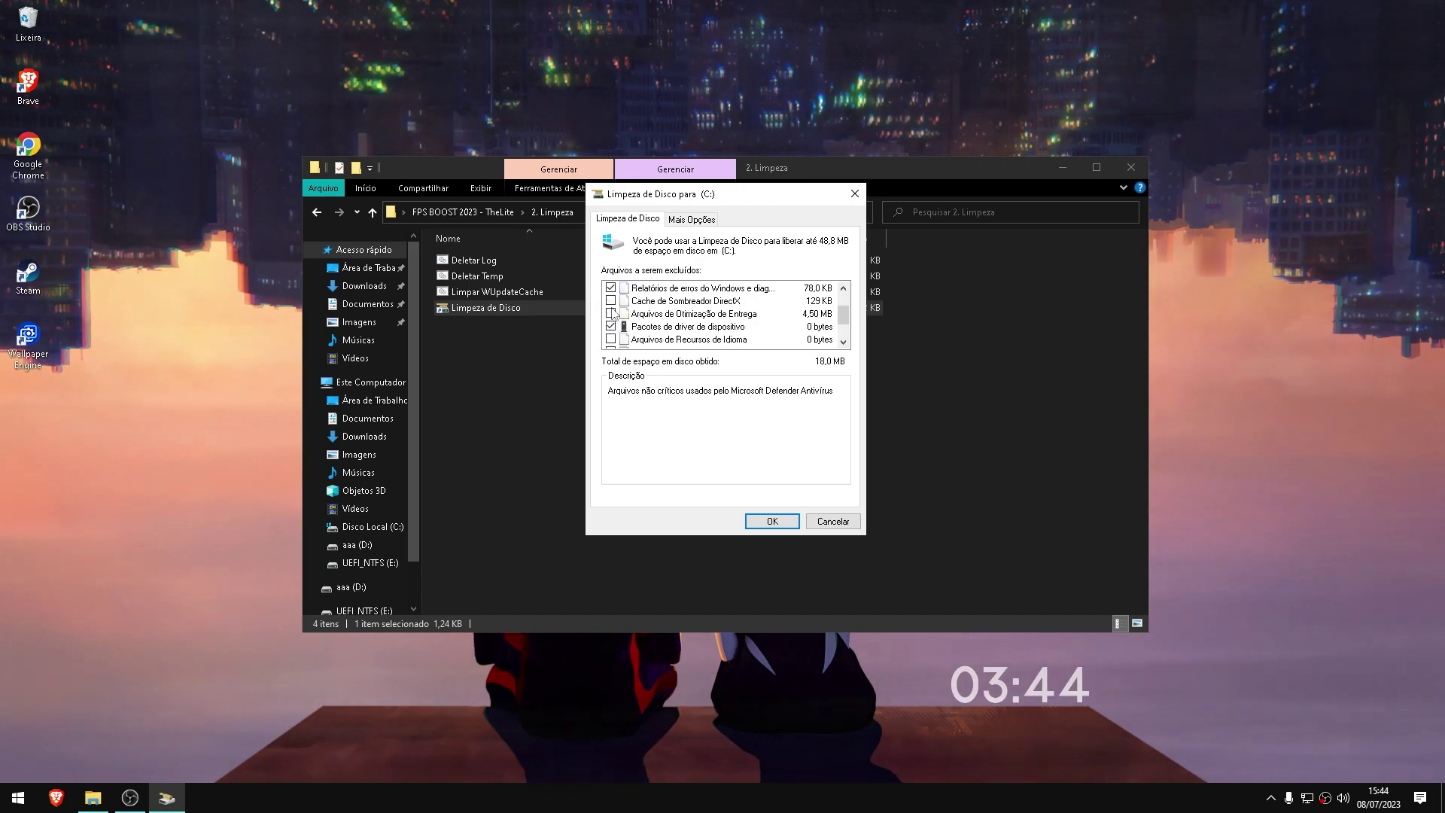
scroll(612, 314, "down", 1)
scroll(662, 341, "up", 2)
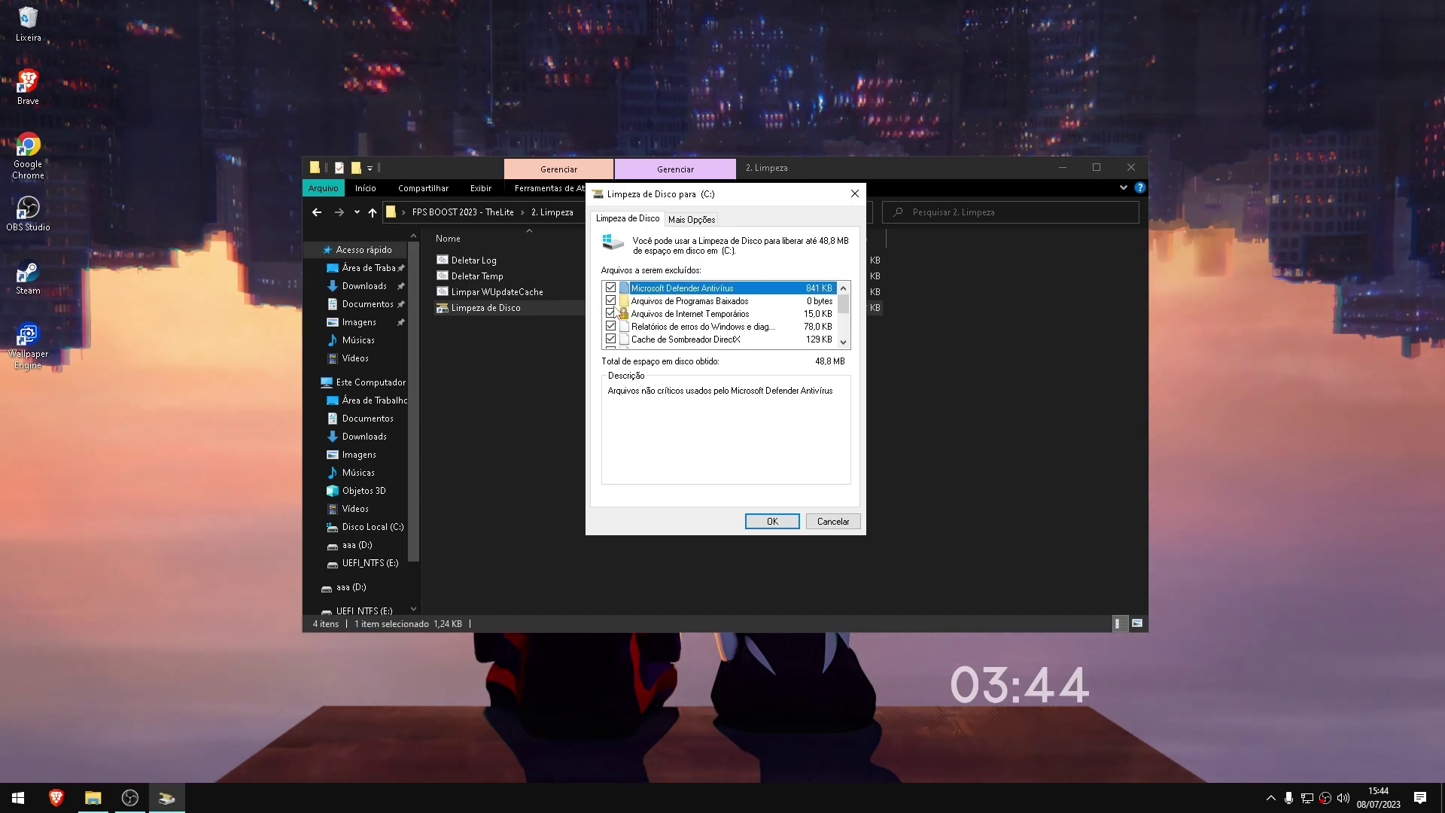
scroll(662, 301, "down", 2)
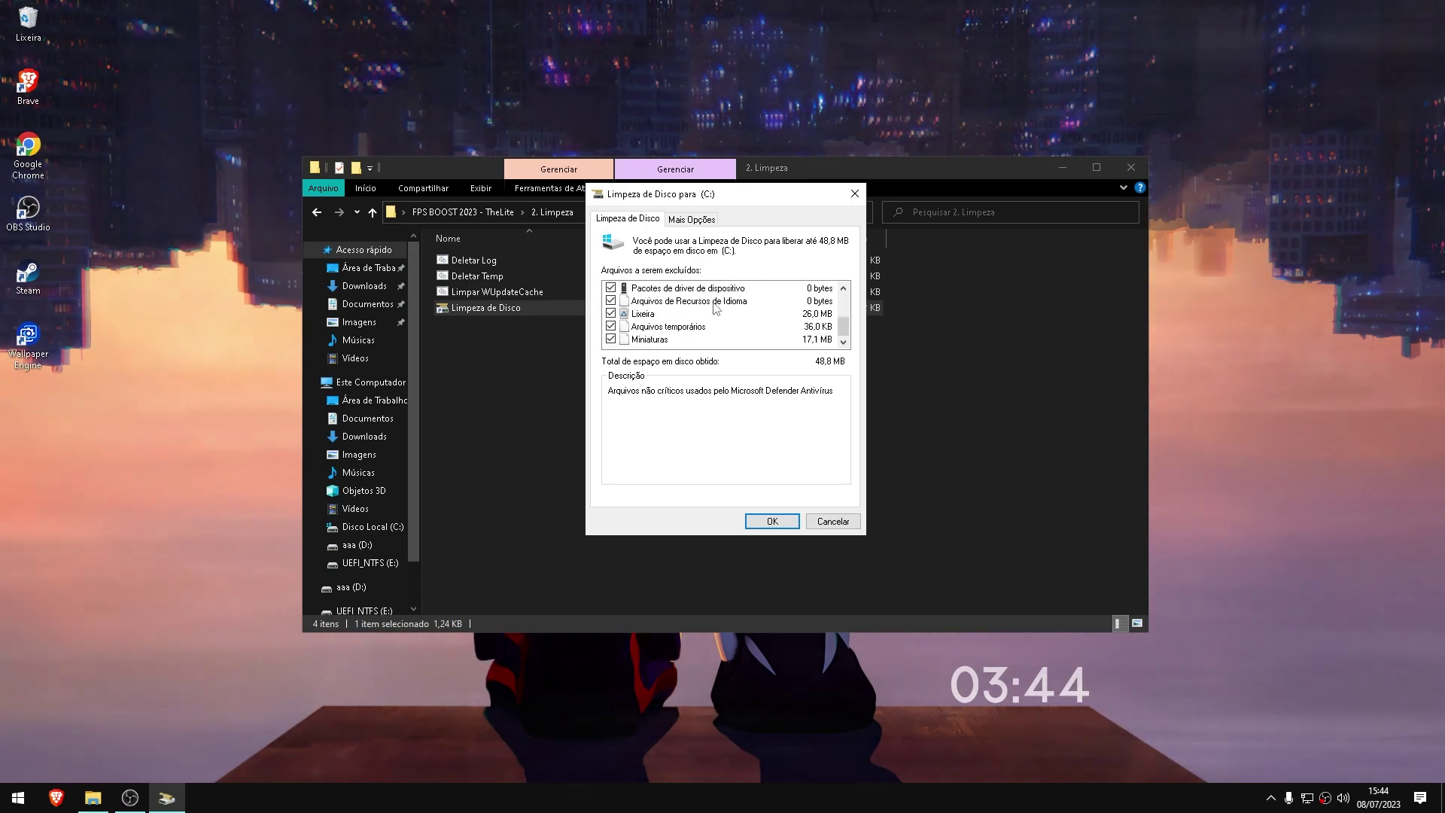
scroll(721, 294, "up", 2)
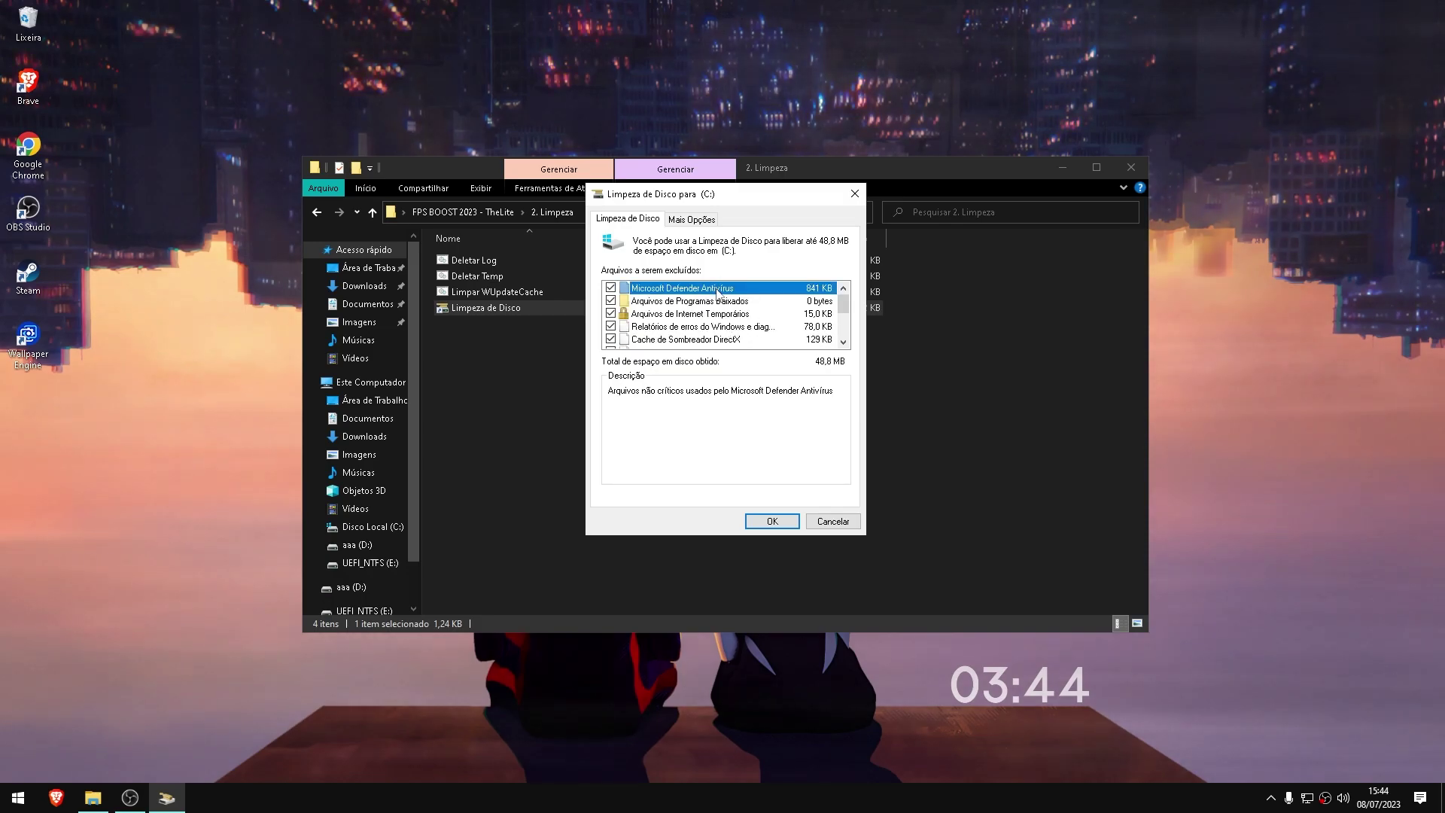
left_click(768, 521)
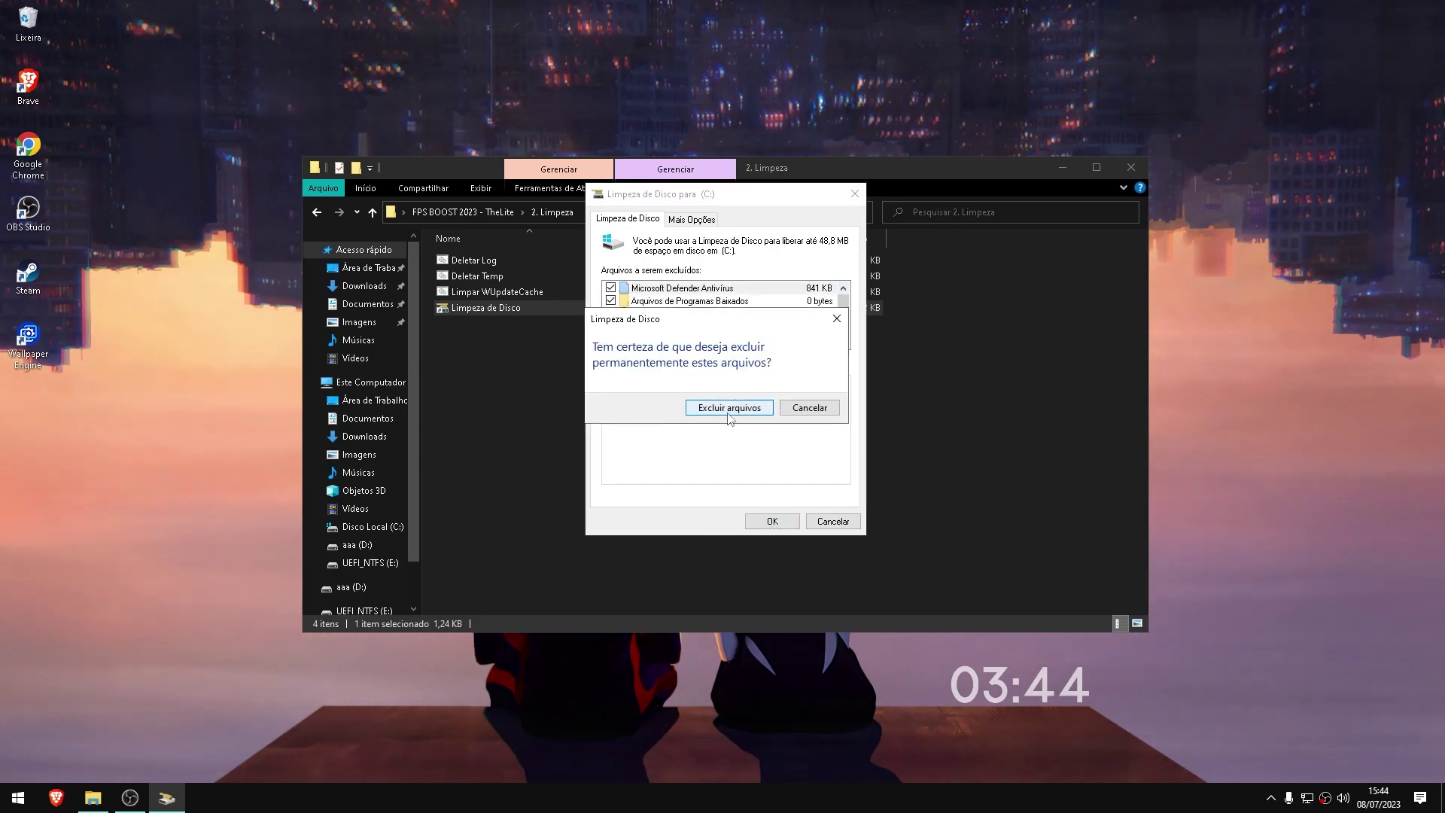
left_click(729, 408)
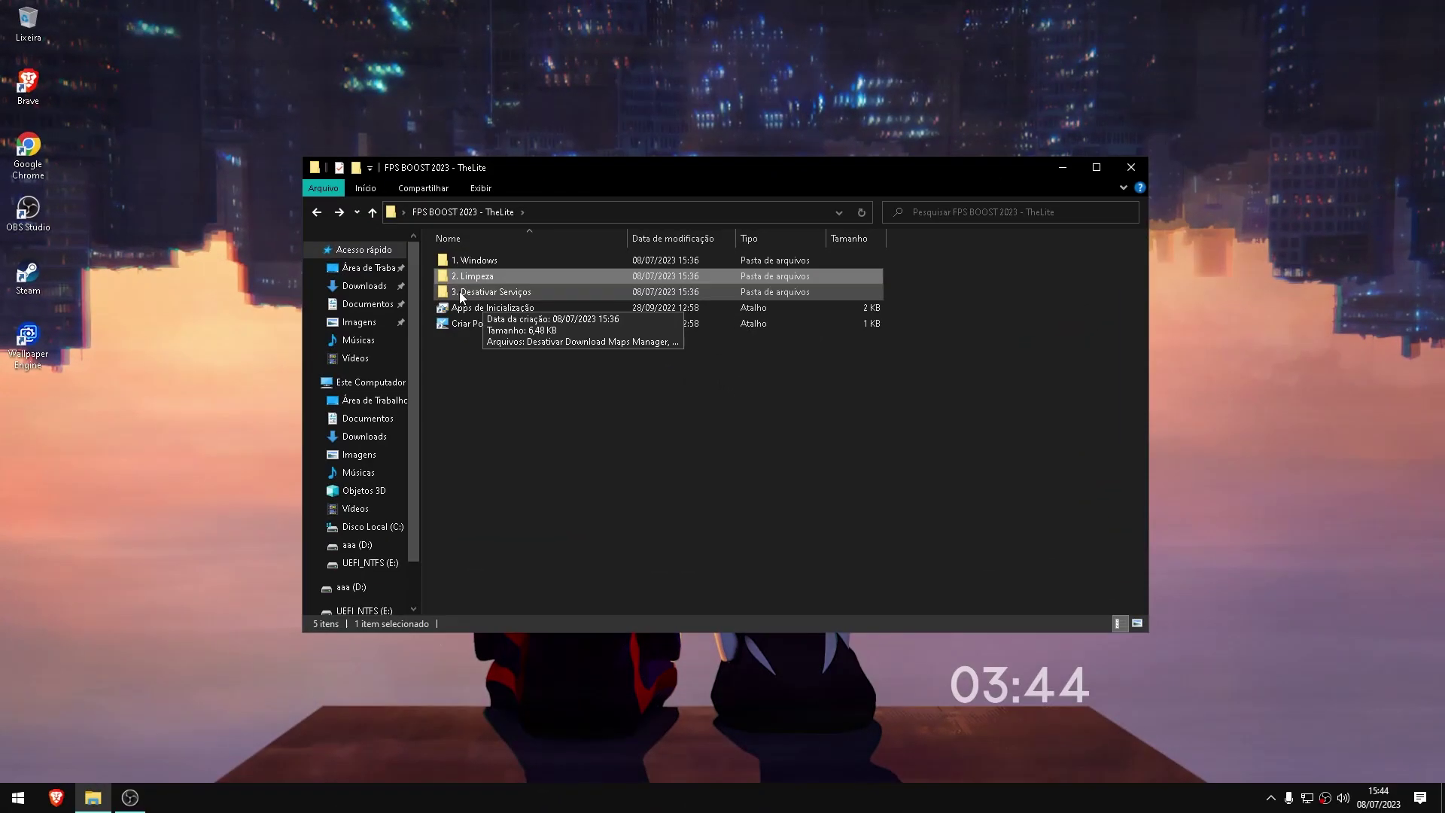
Open the 3. Desativar Serviços folder and merge the Desativar Download Maps Manager file into the registry
left_click(461, 295)
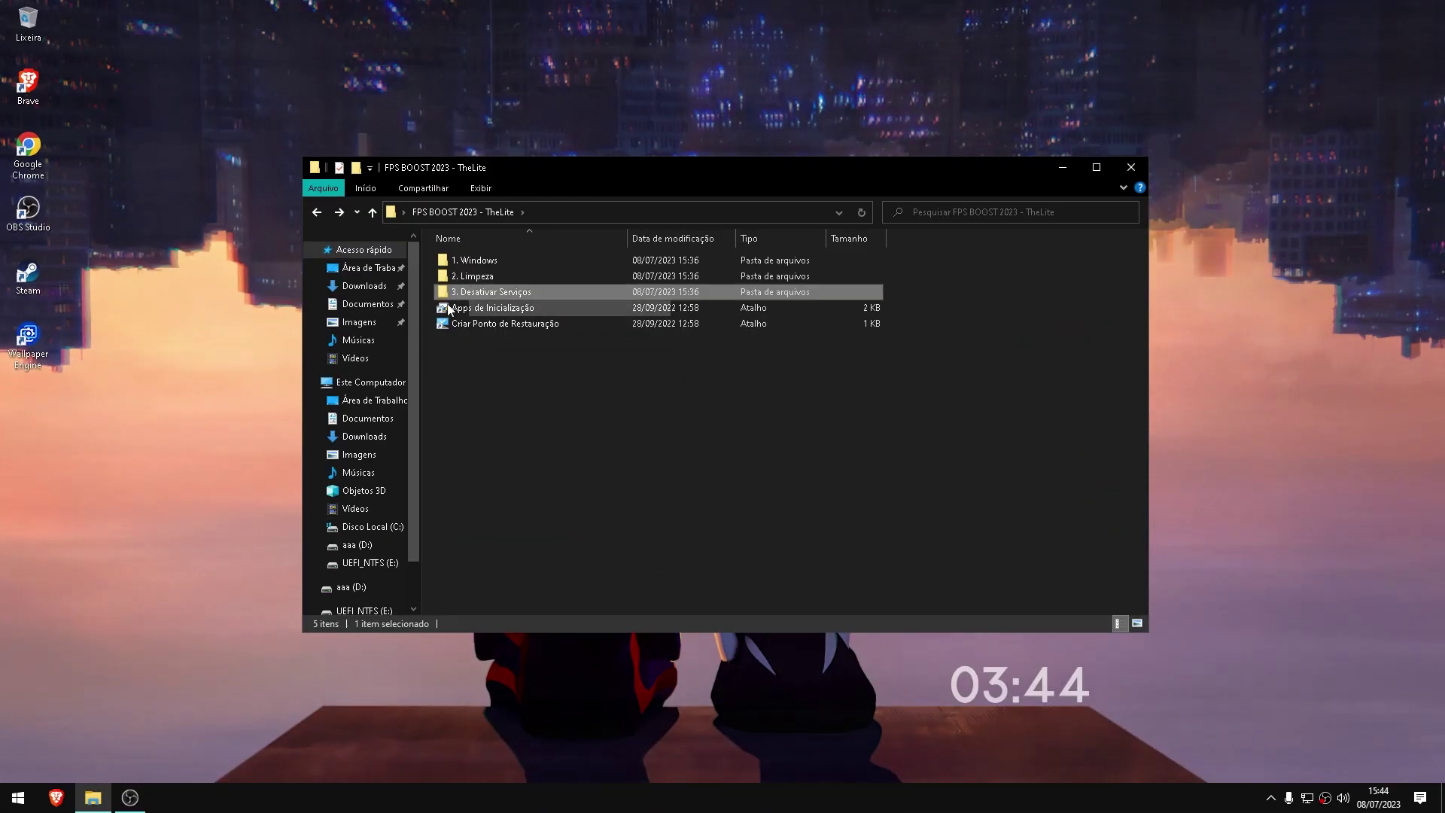
double_click(494, 291)
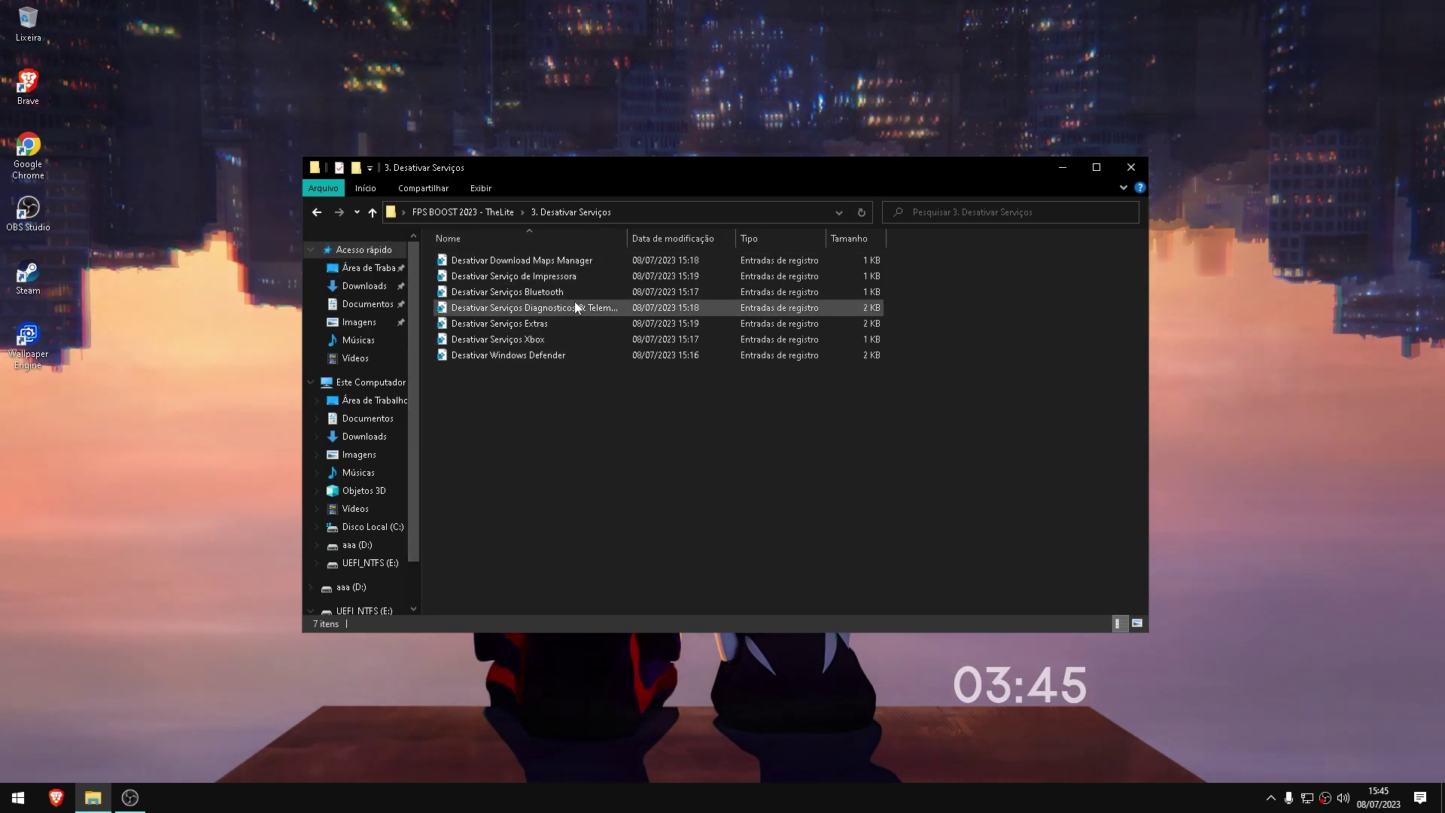
double_click(499, 261)
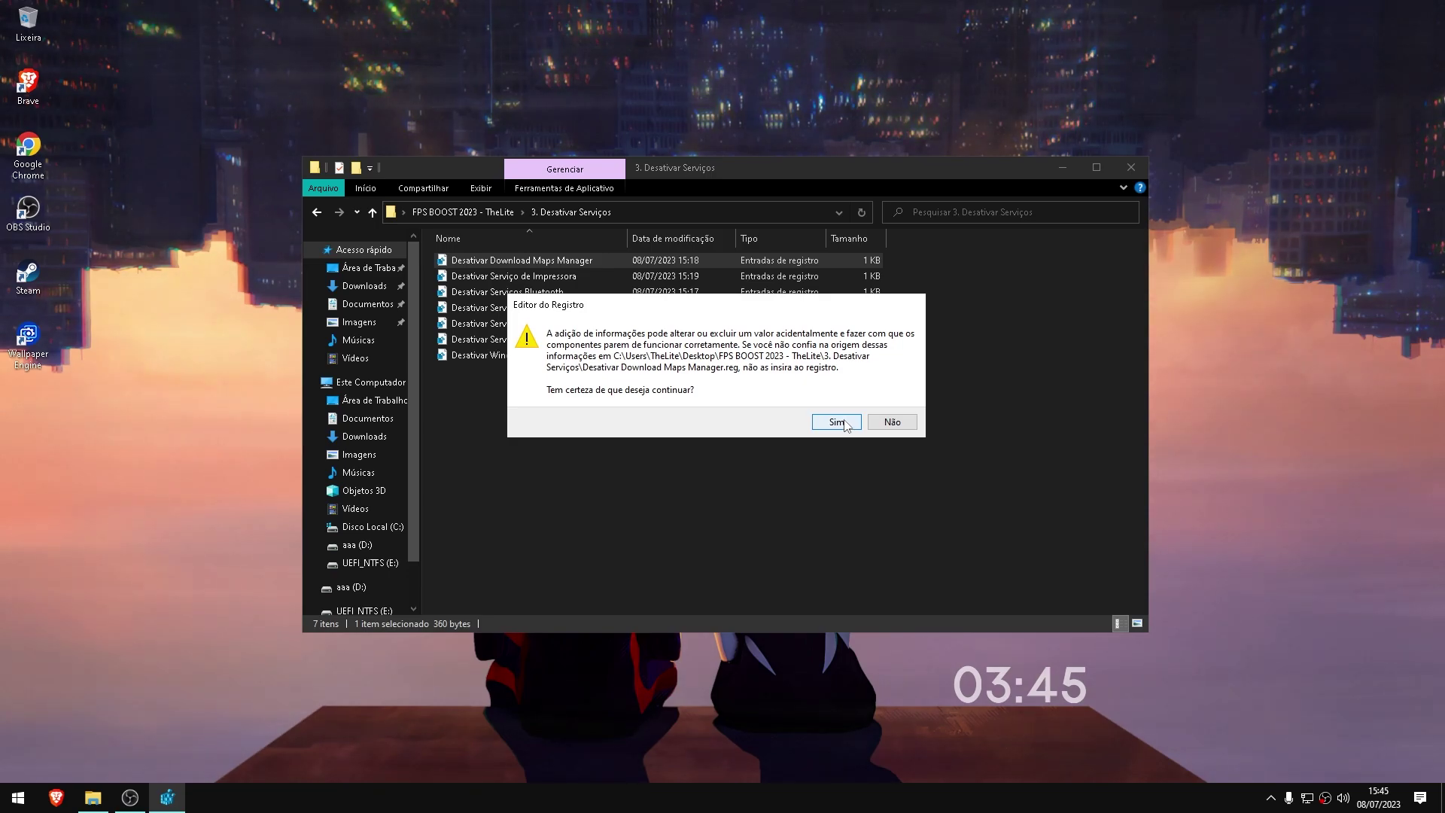
left_click(837, 421)
left_click(903, 405)
Skip the printer service file and merge the Desativar Serviços Bluetooth file into the registry
key("Down")
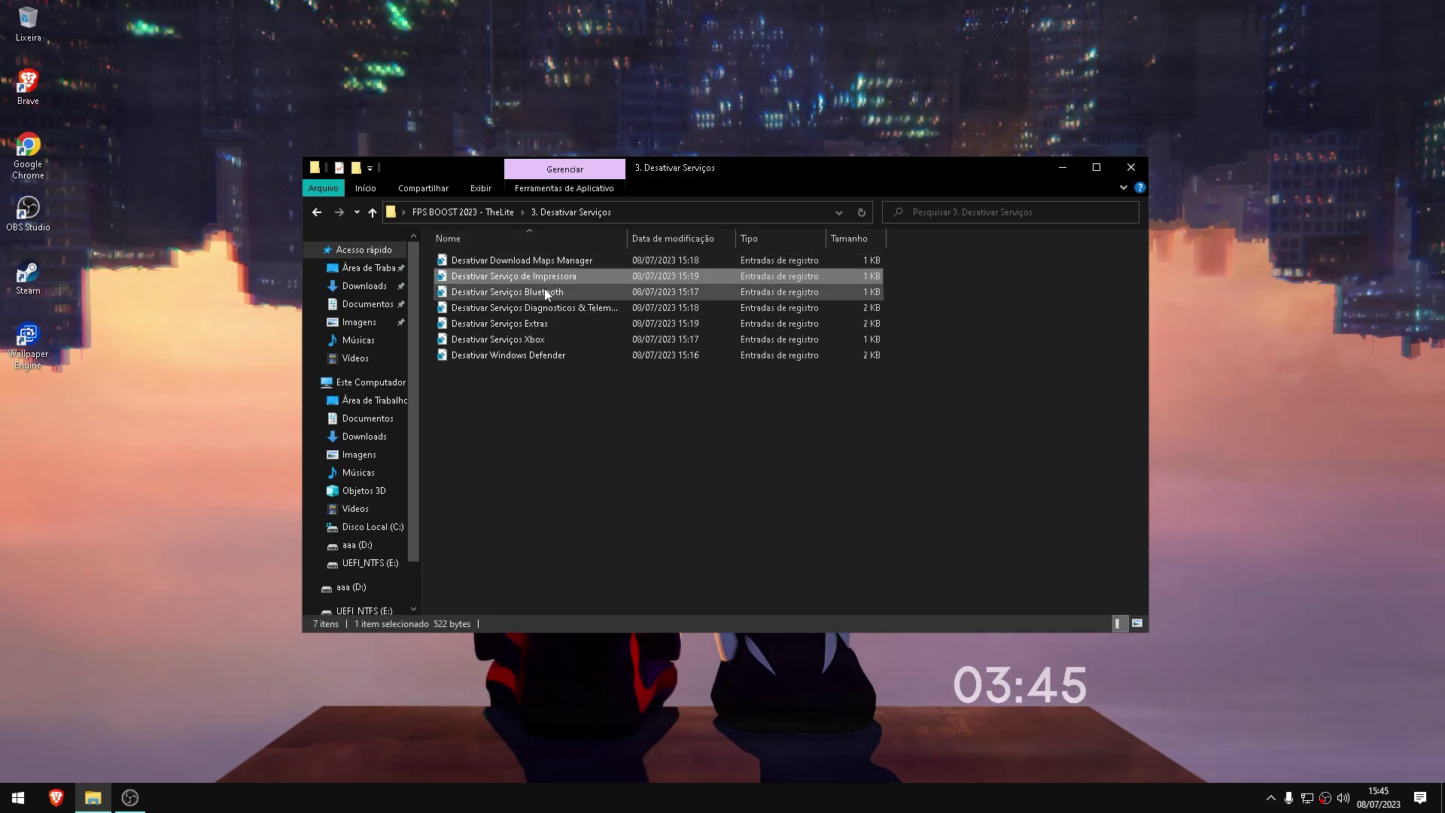
left_click_drag(506, 278, 506, 284)
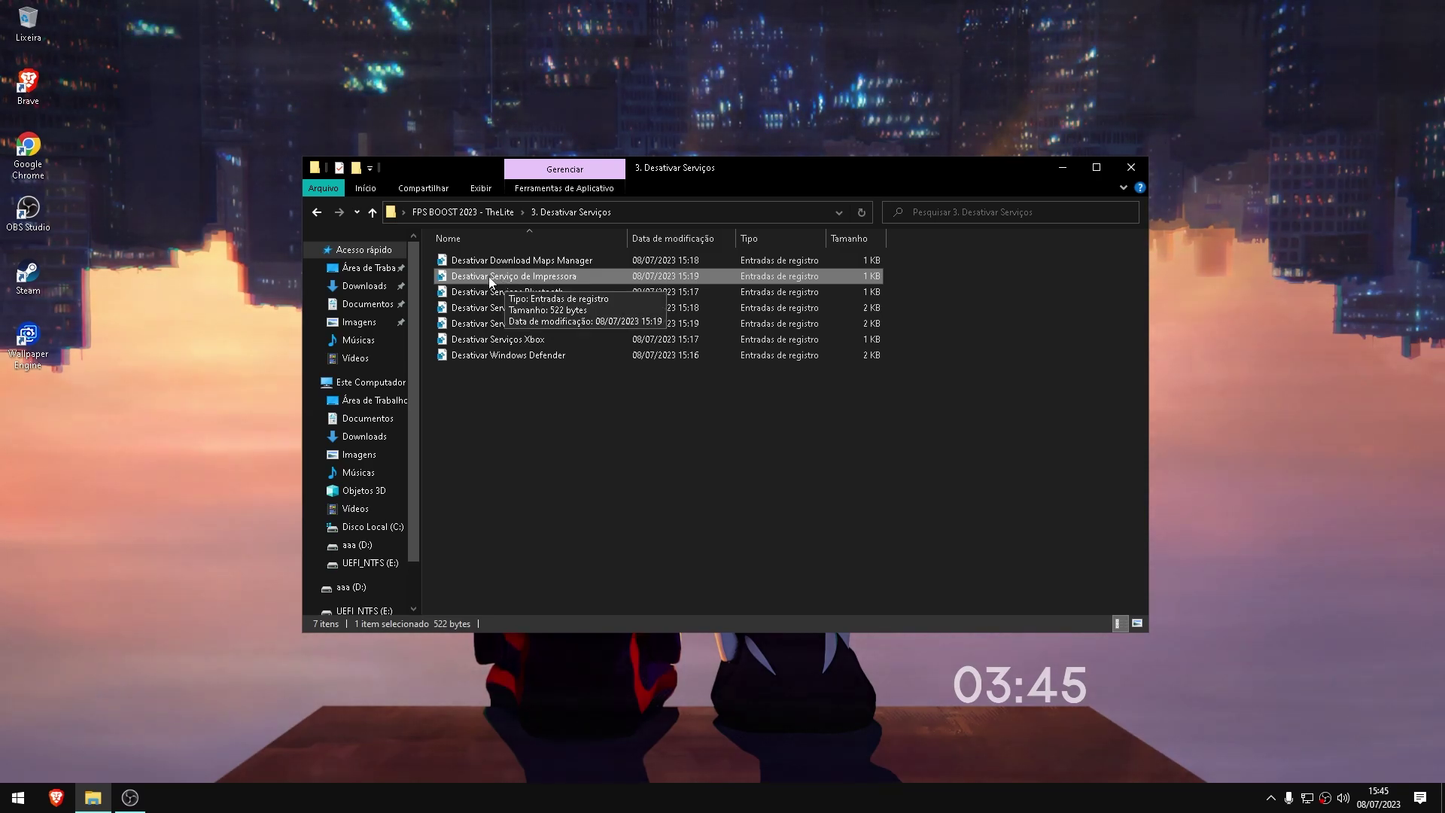
left_click(493, 293)
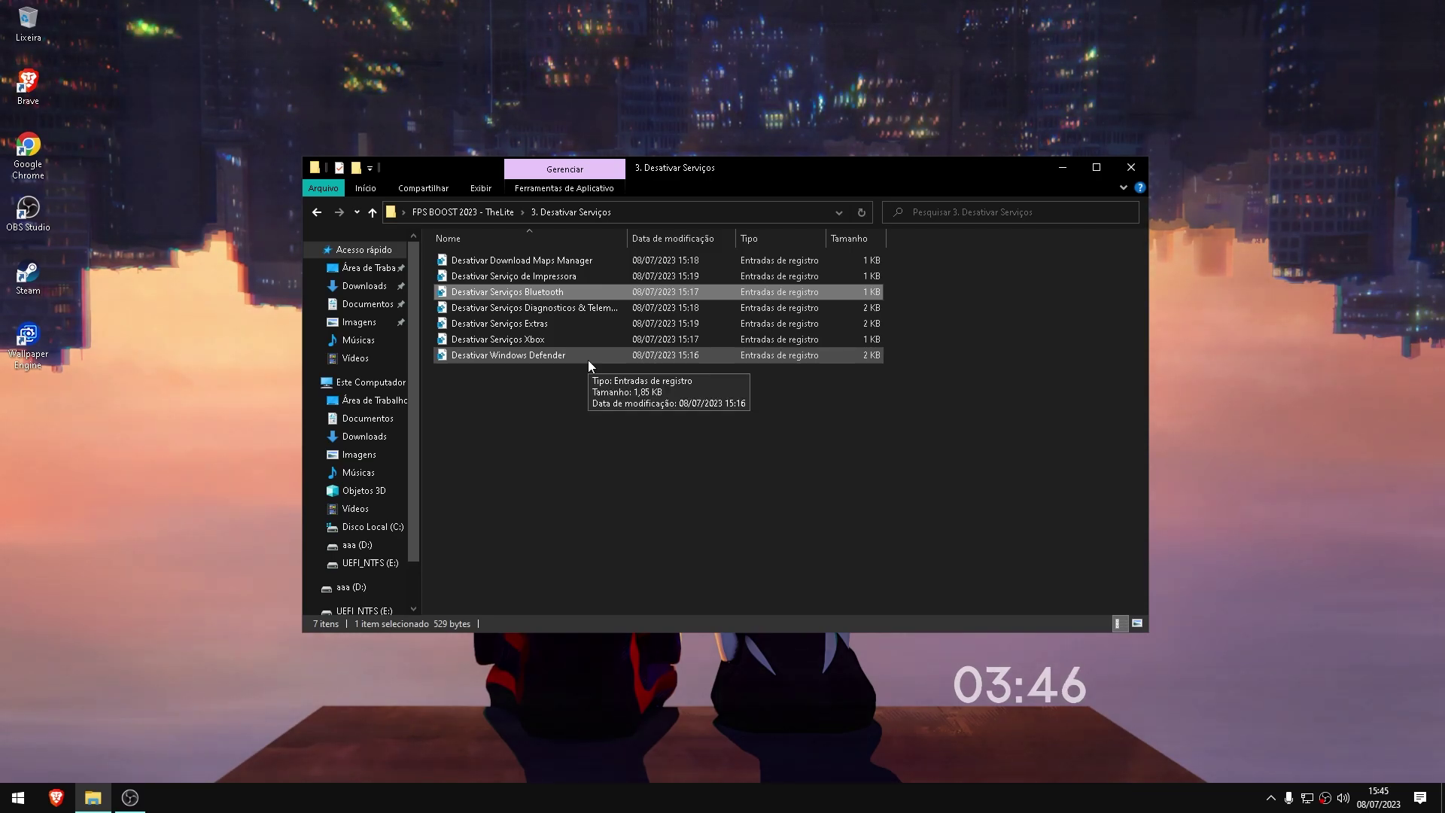
left_click_drag(570, 293, 575, 291)
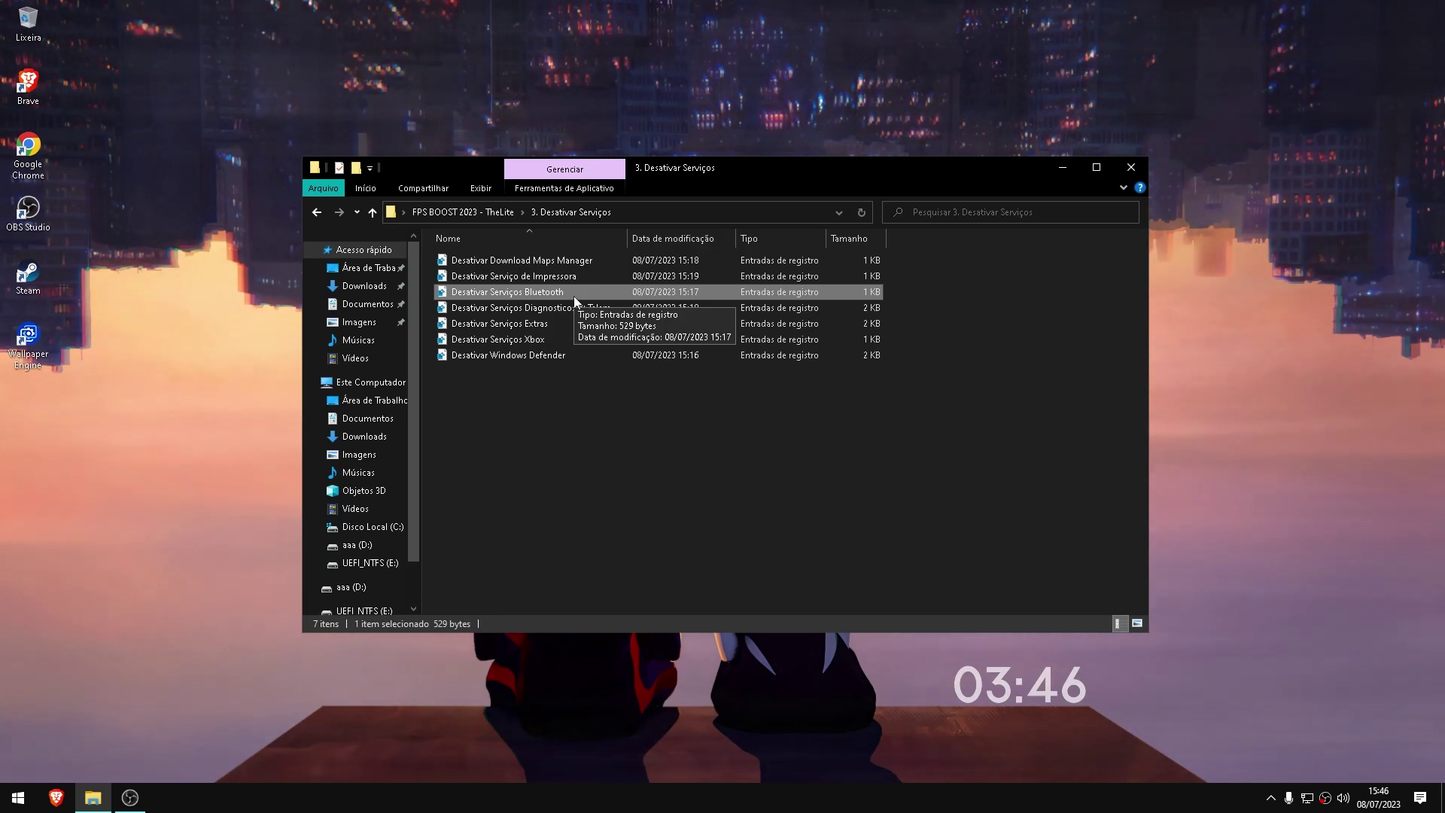
double_click(551, 297)
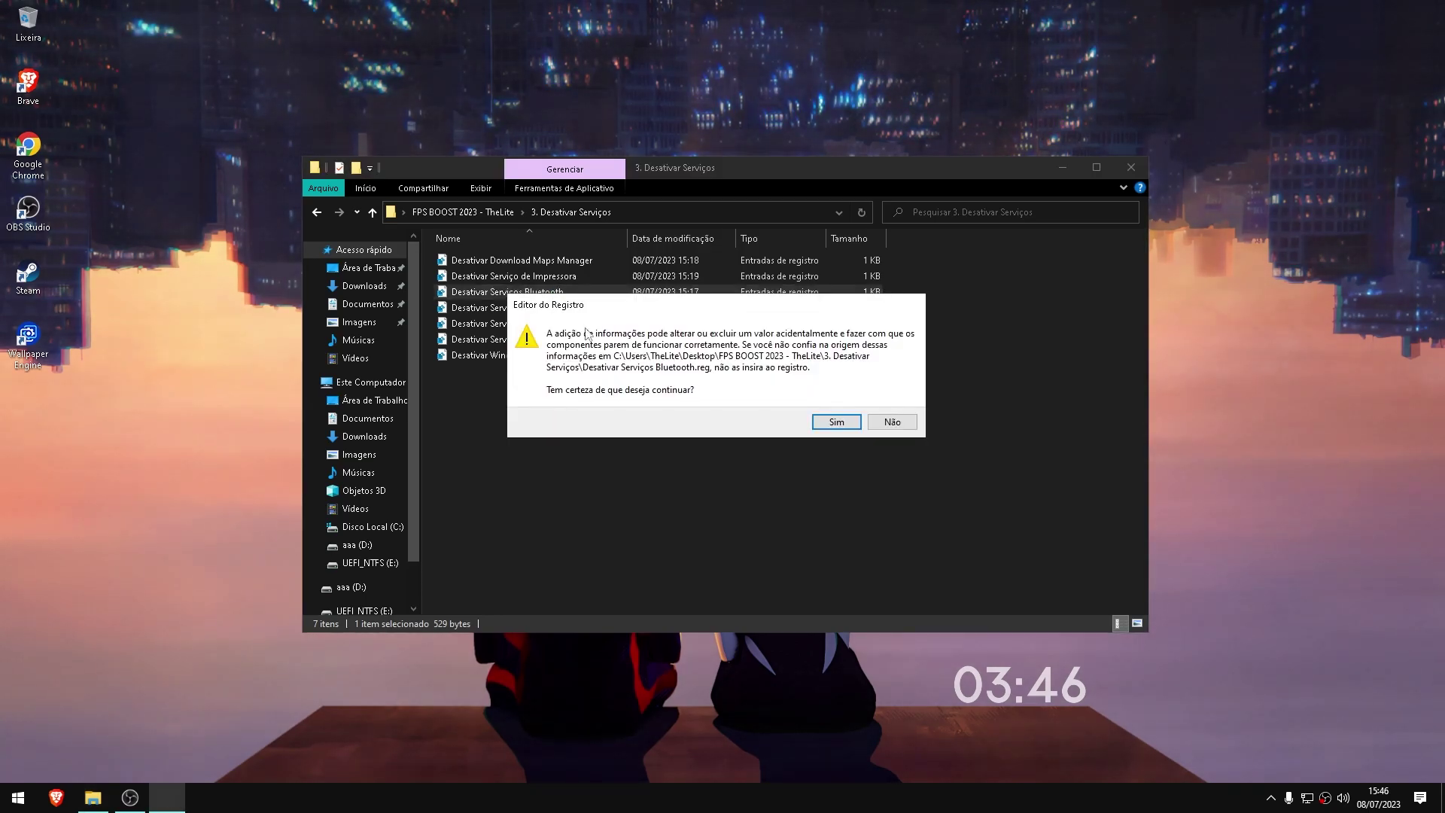
left_click(836, 418)
left_click(895, 403)
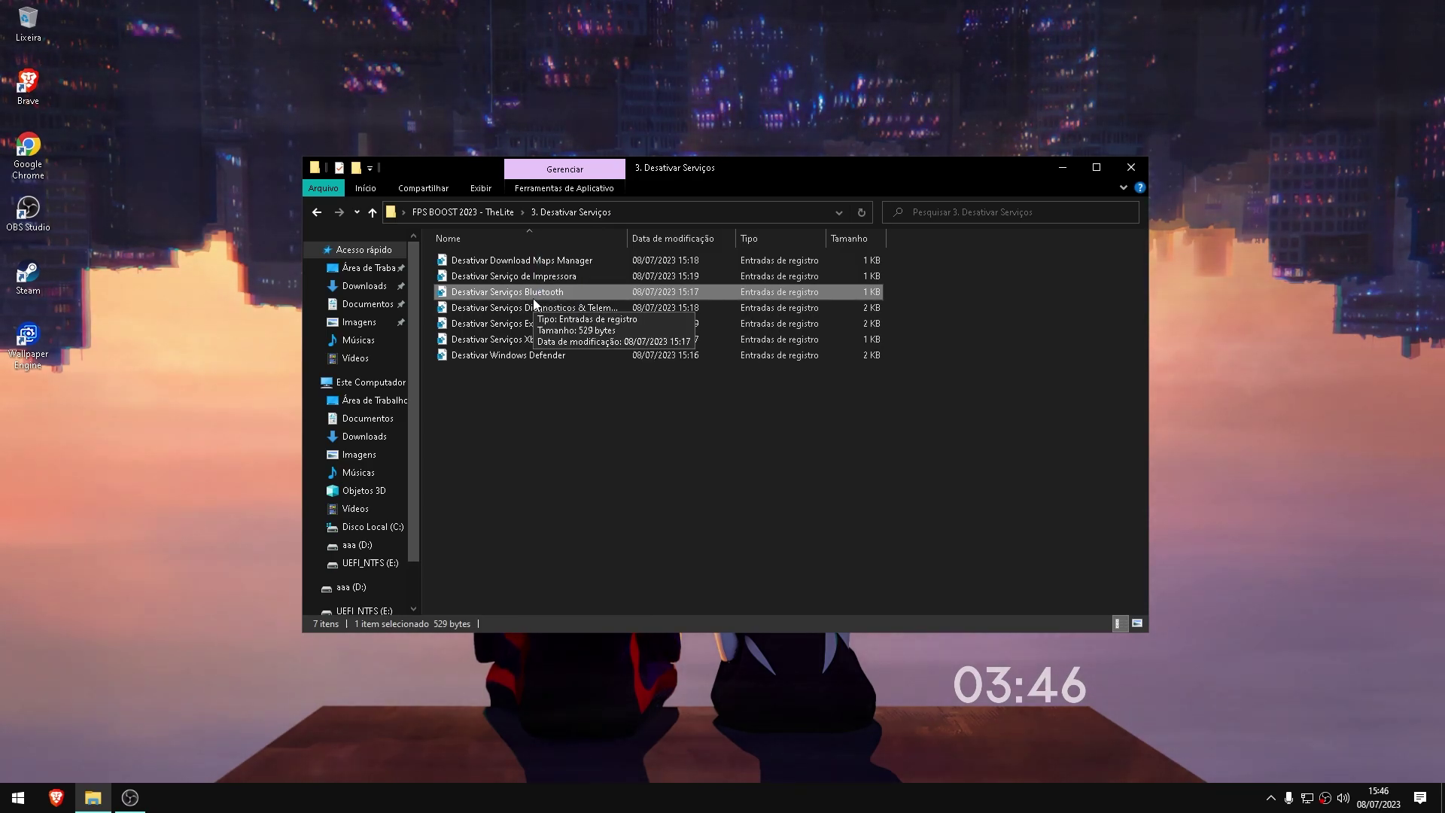
Merge the Desativar Serviços Diagnosticos & Telemetria file into the registry and dismiss the final message
left_click(495, 311)
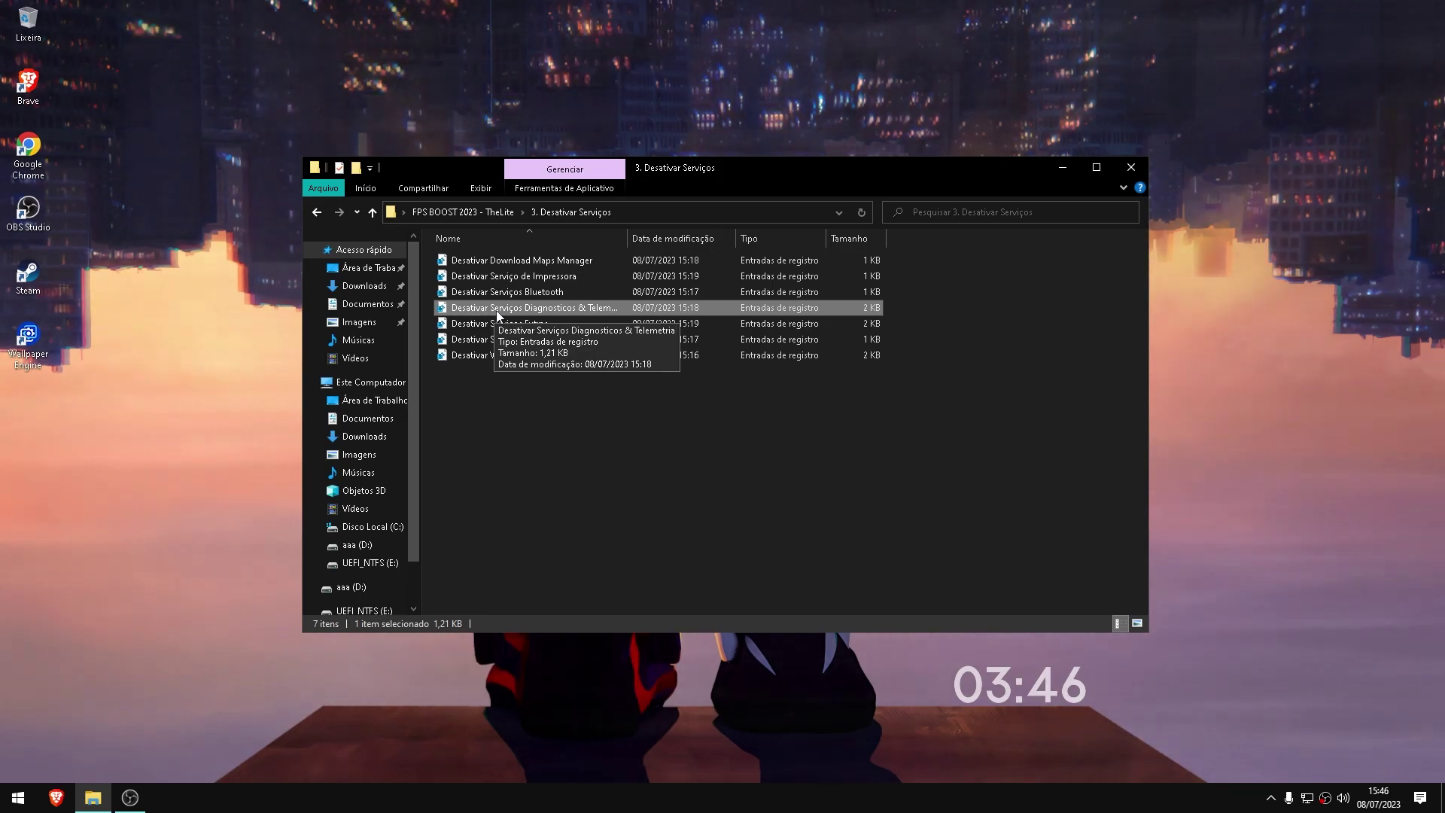
double_click(531, 308)
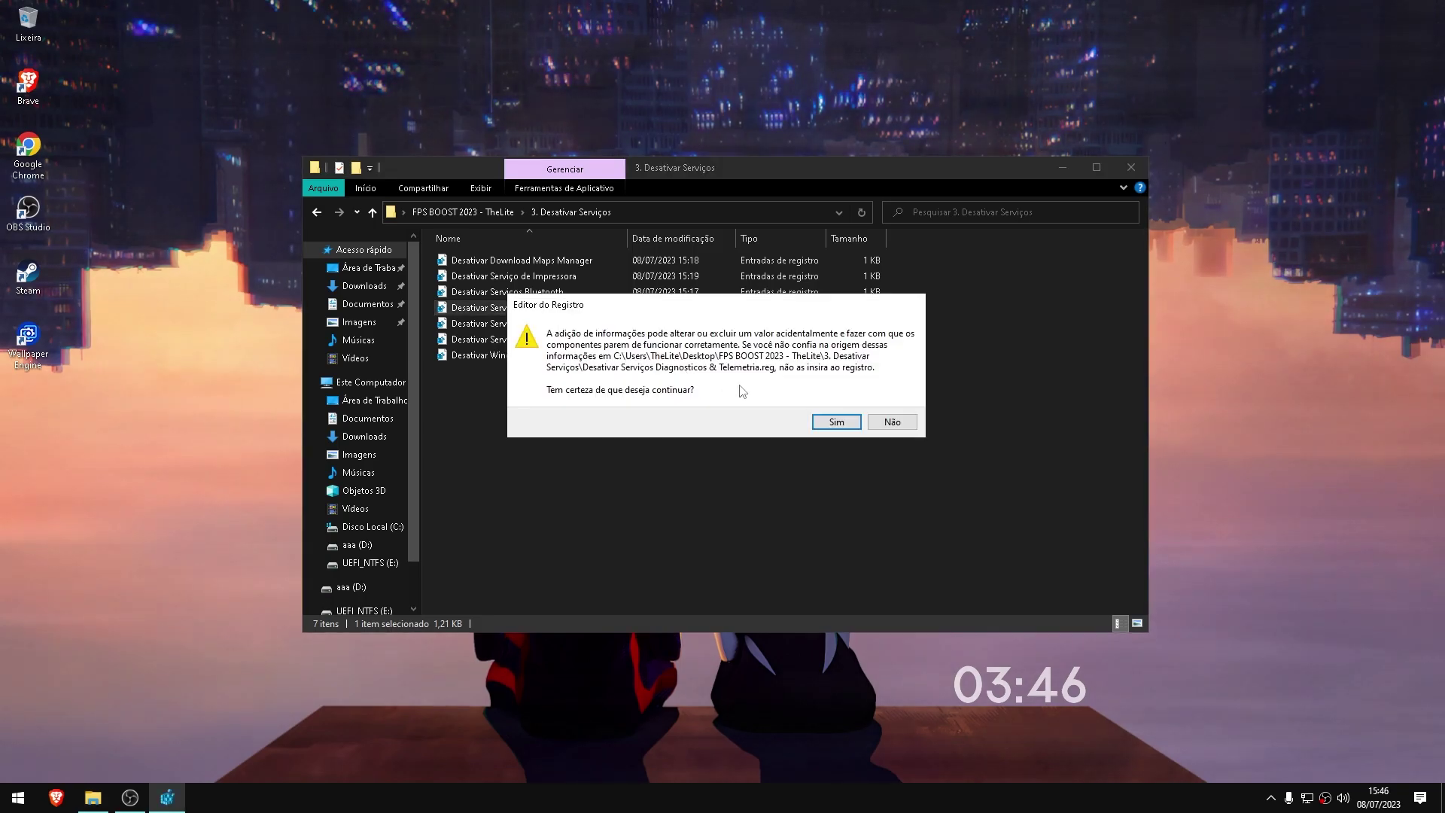
left_click(833, 423)
left_click(887, 413)
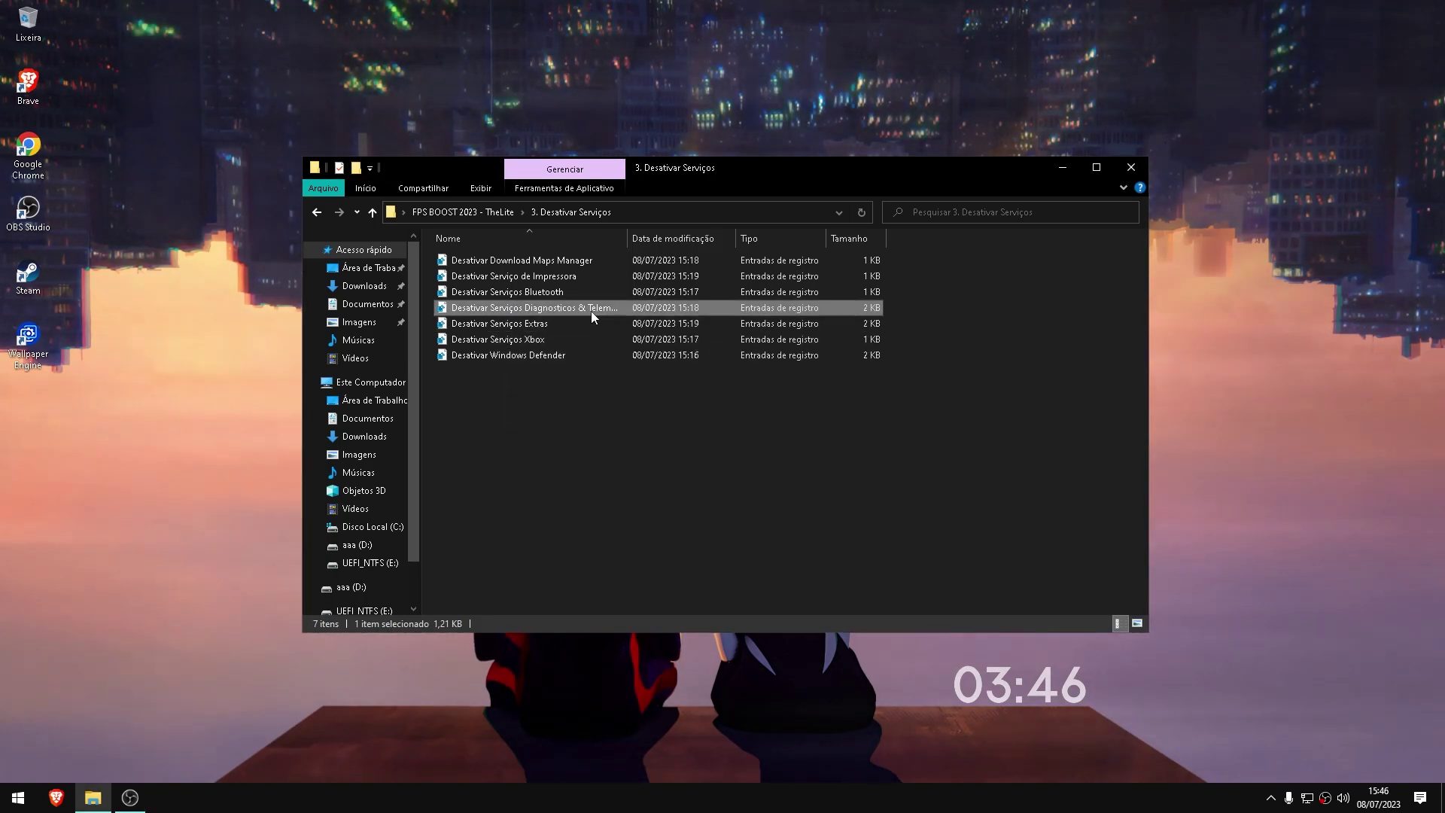
Merge the Desativar Serviços Extras file into the registry and dismiss the final message
left_click(488, 325)
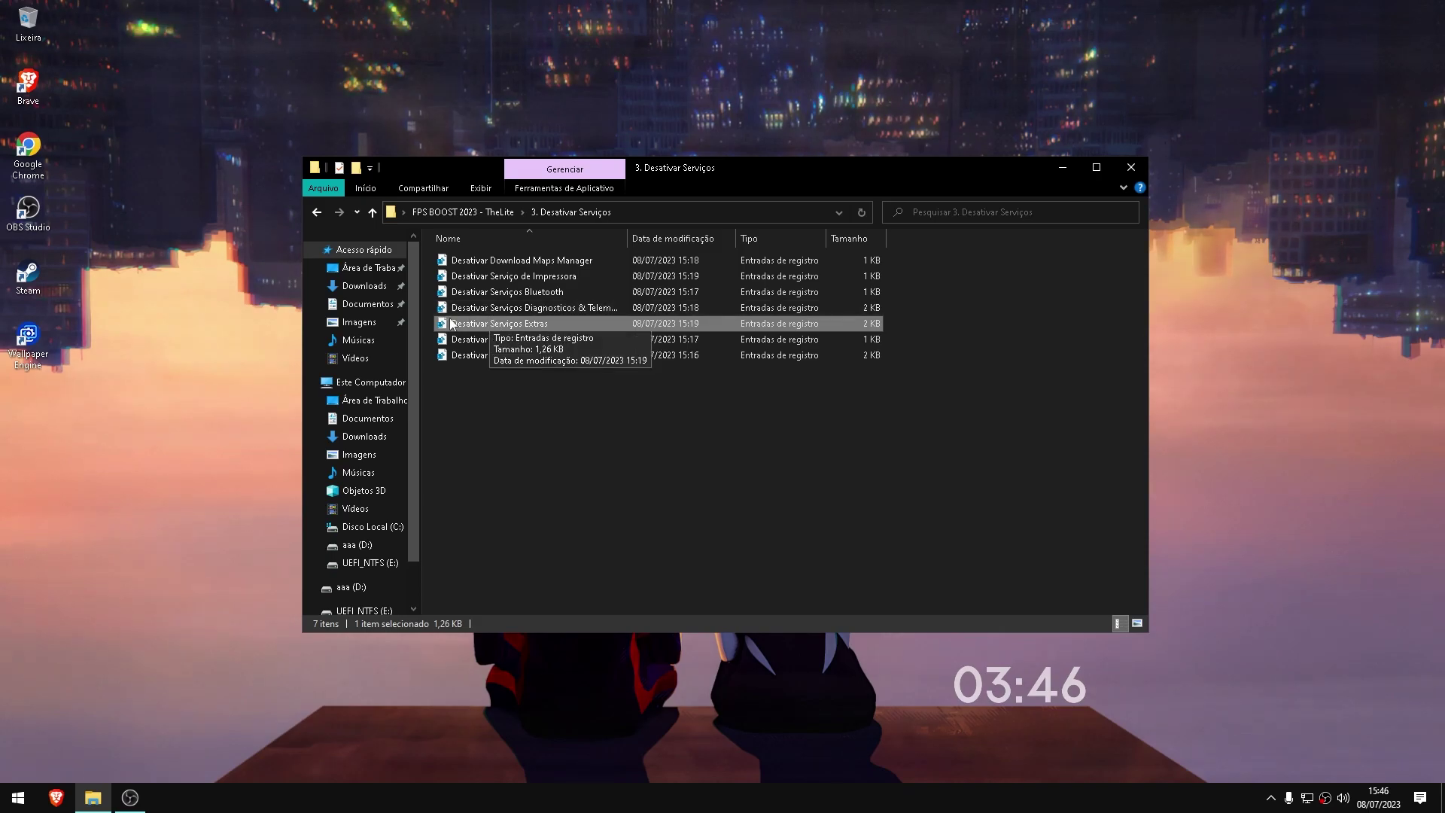
double_click(563, 323)
left_click(834, 420)
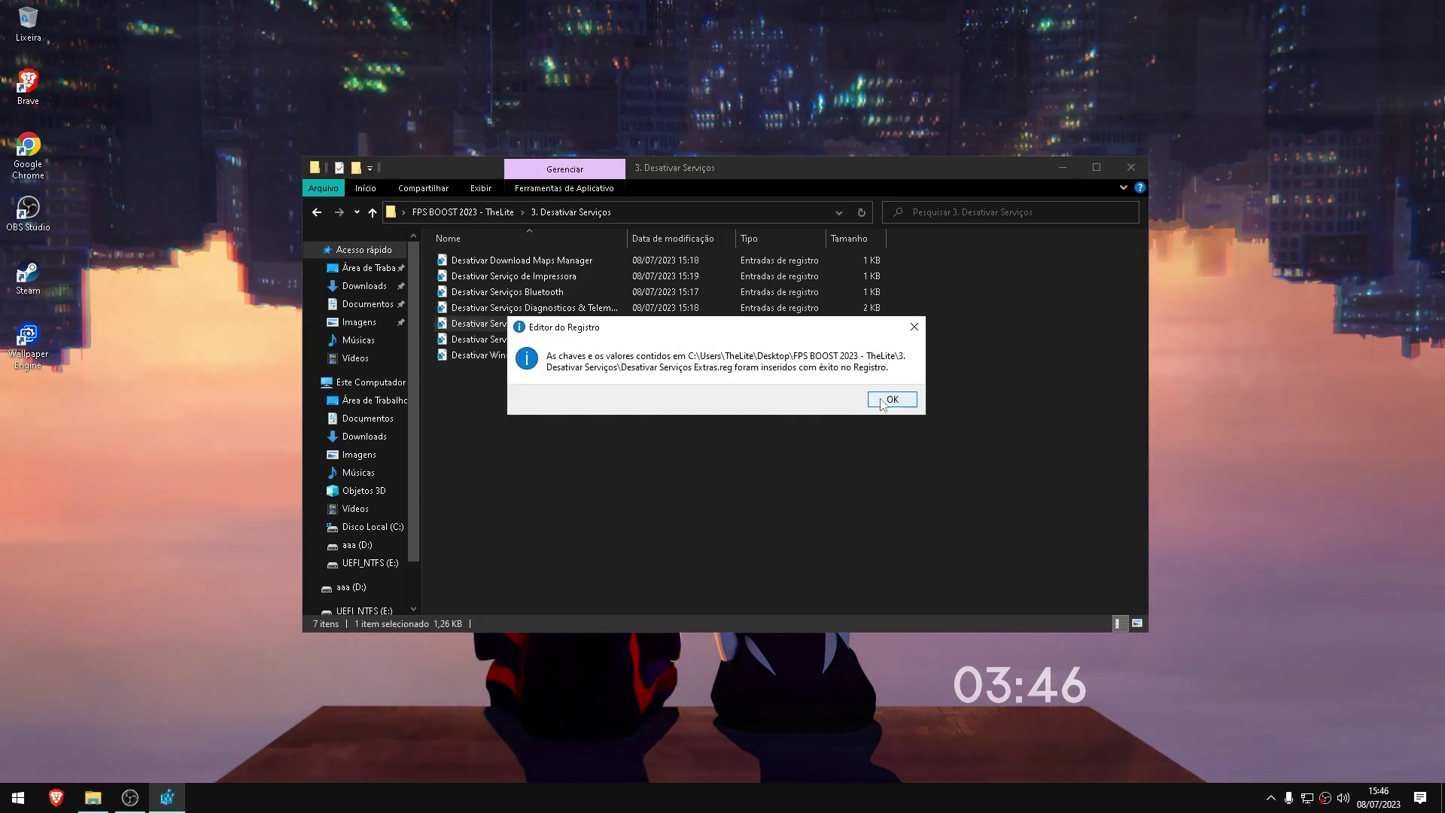
left_click(883, 403)
Check the installed apps list for Xbox entries and merge the Desativar Serviços Xbox file into the registry
left_click(585, 342)
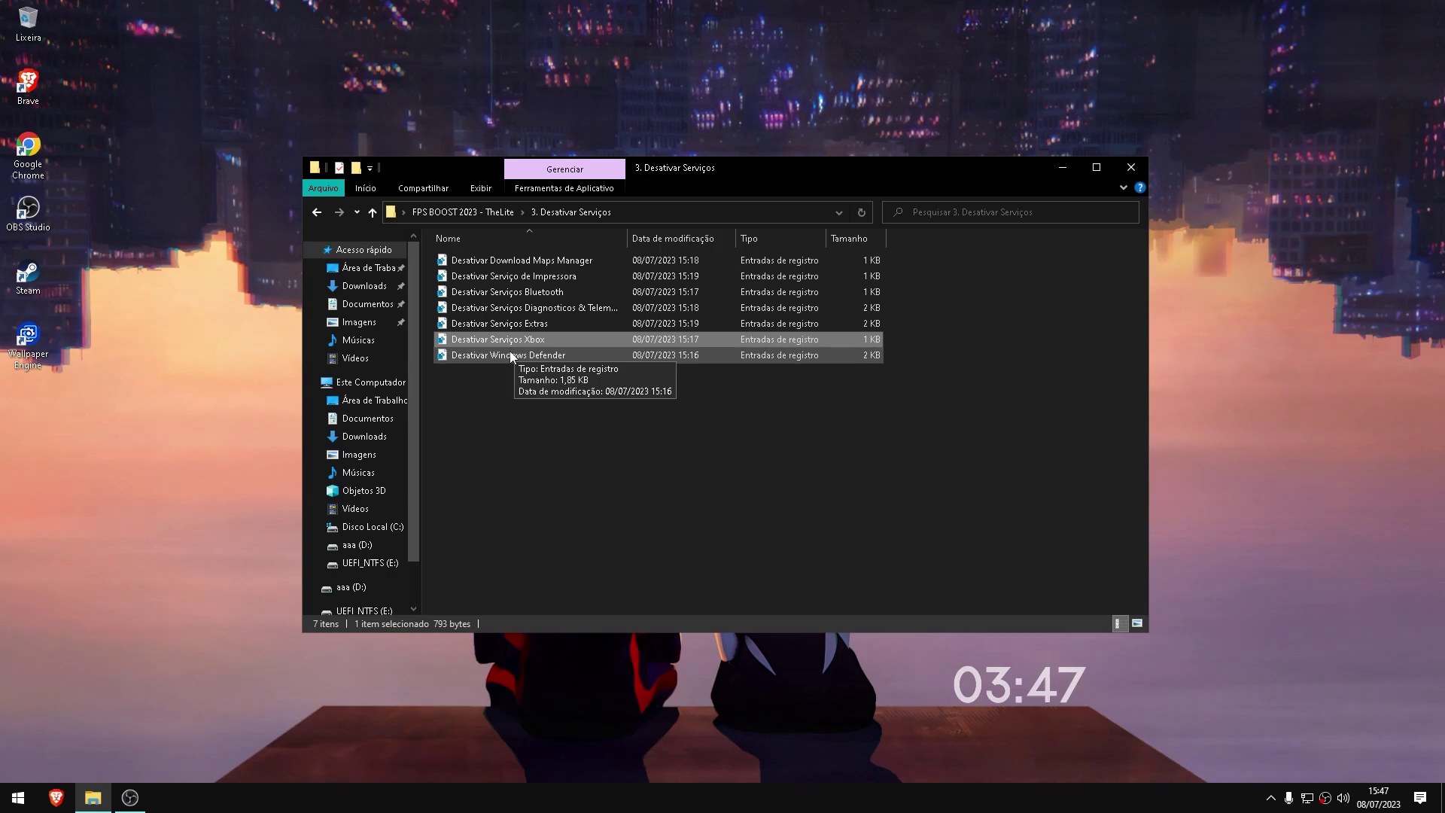
key("super")
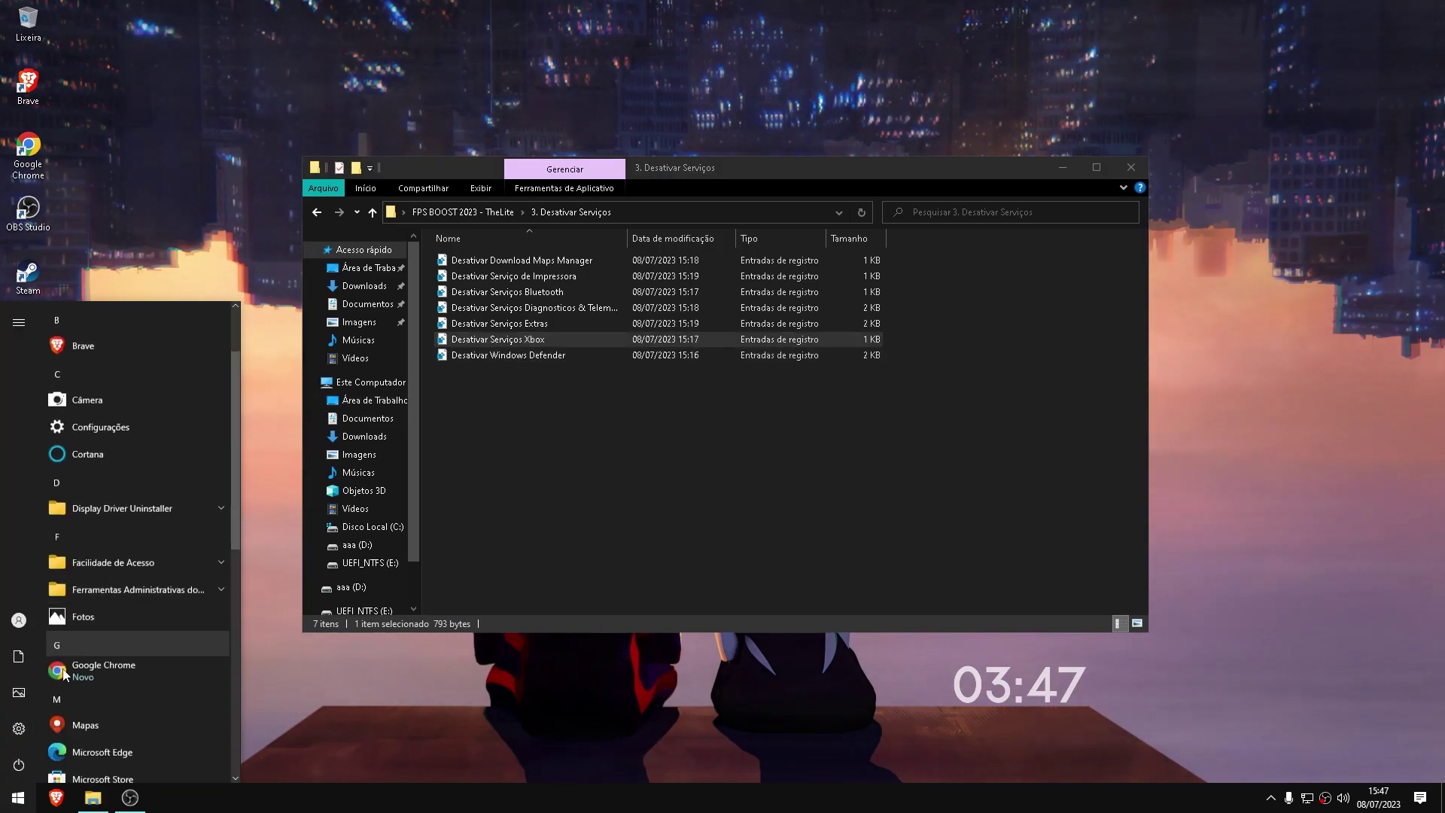
scroll(60, 669, "down", 5)
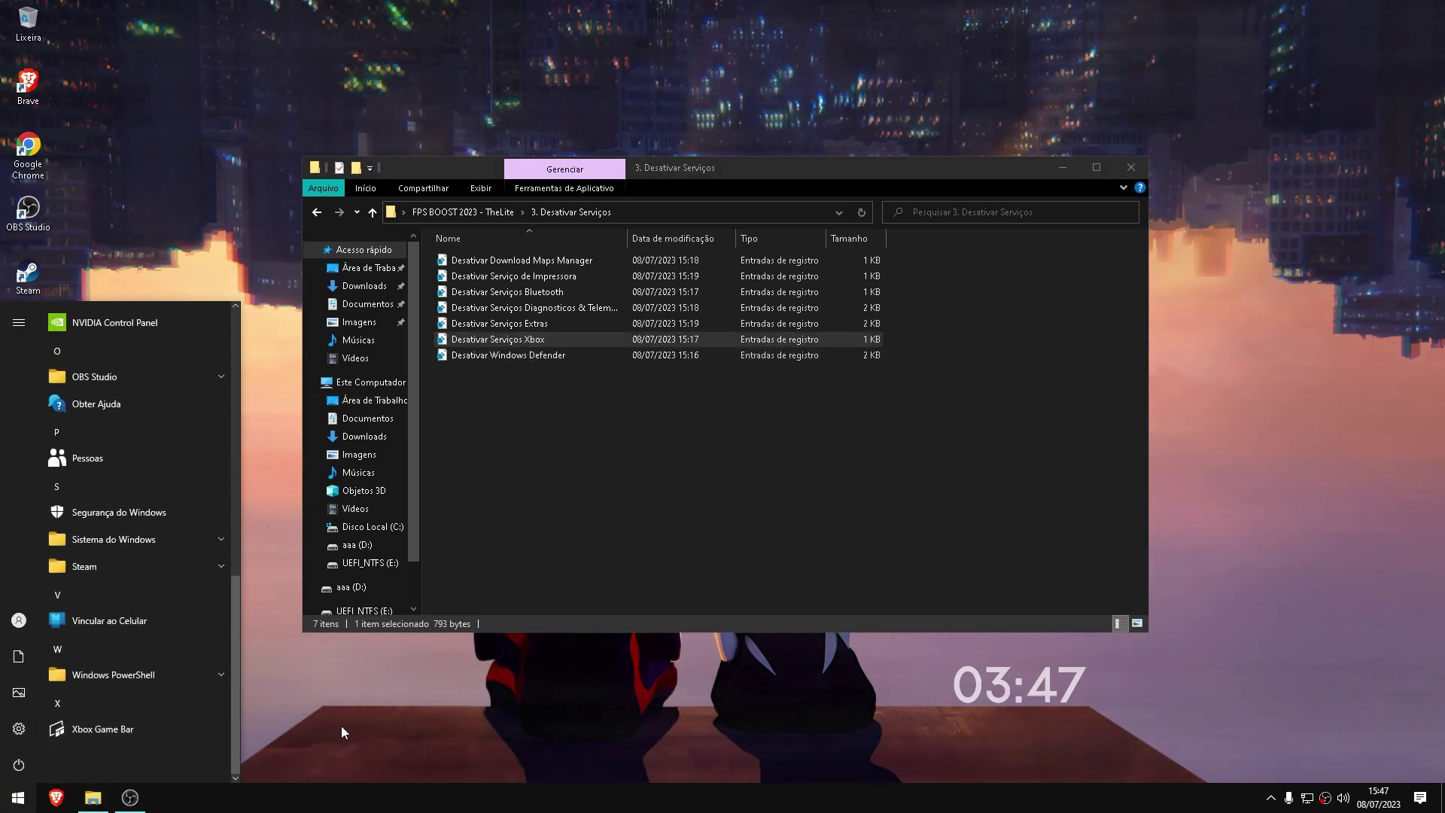
left_click(317, 681)
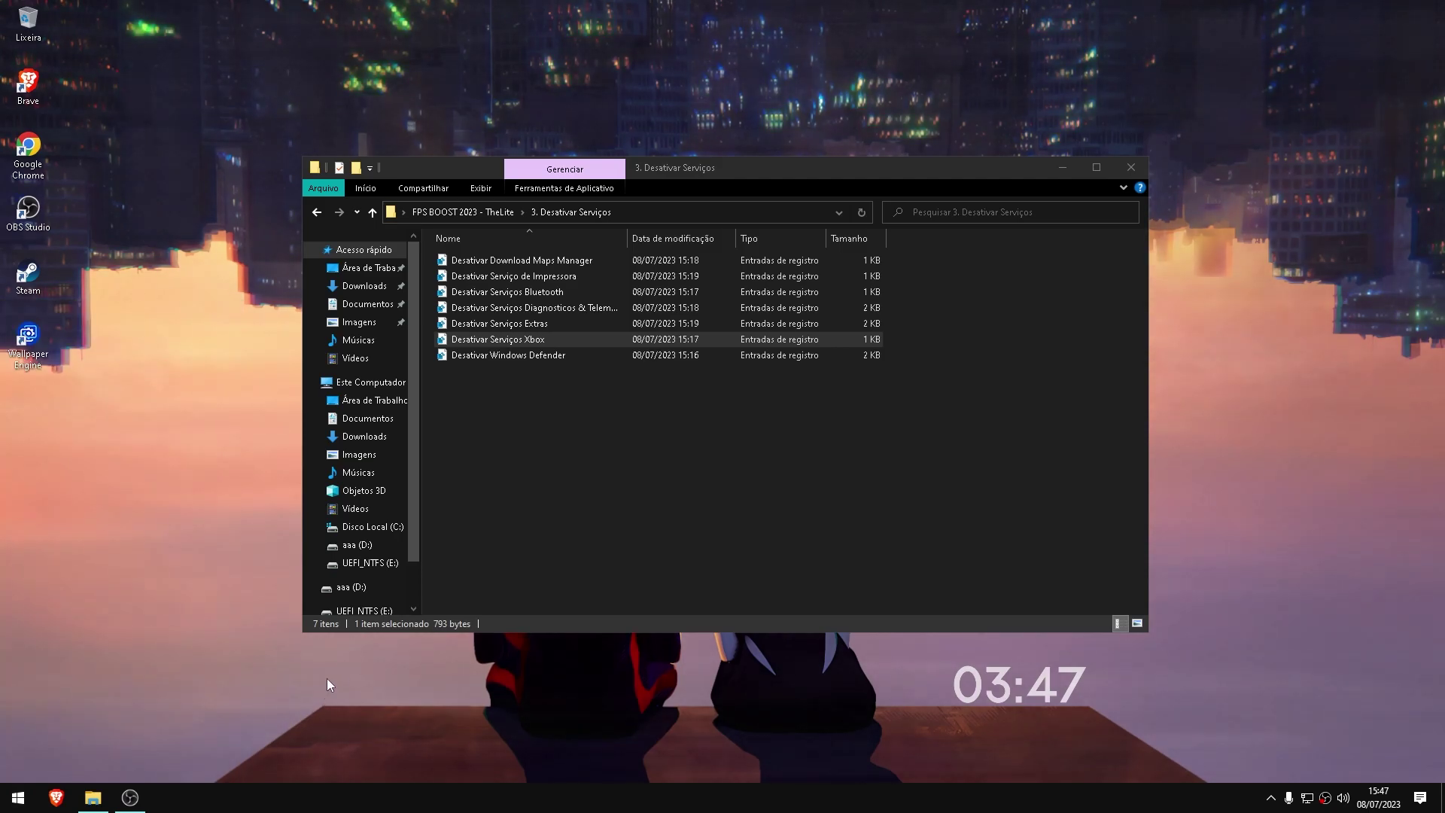
double_click(507, 345)
left_click(832, 419)
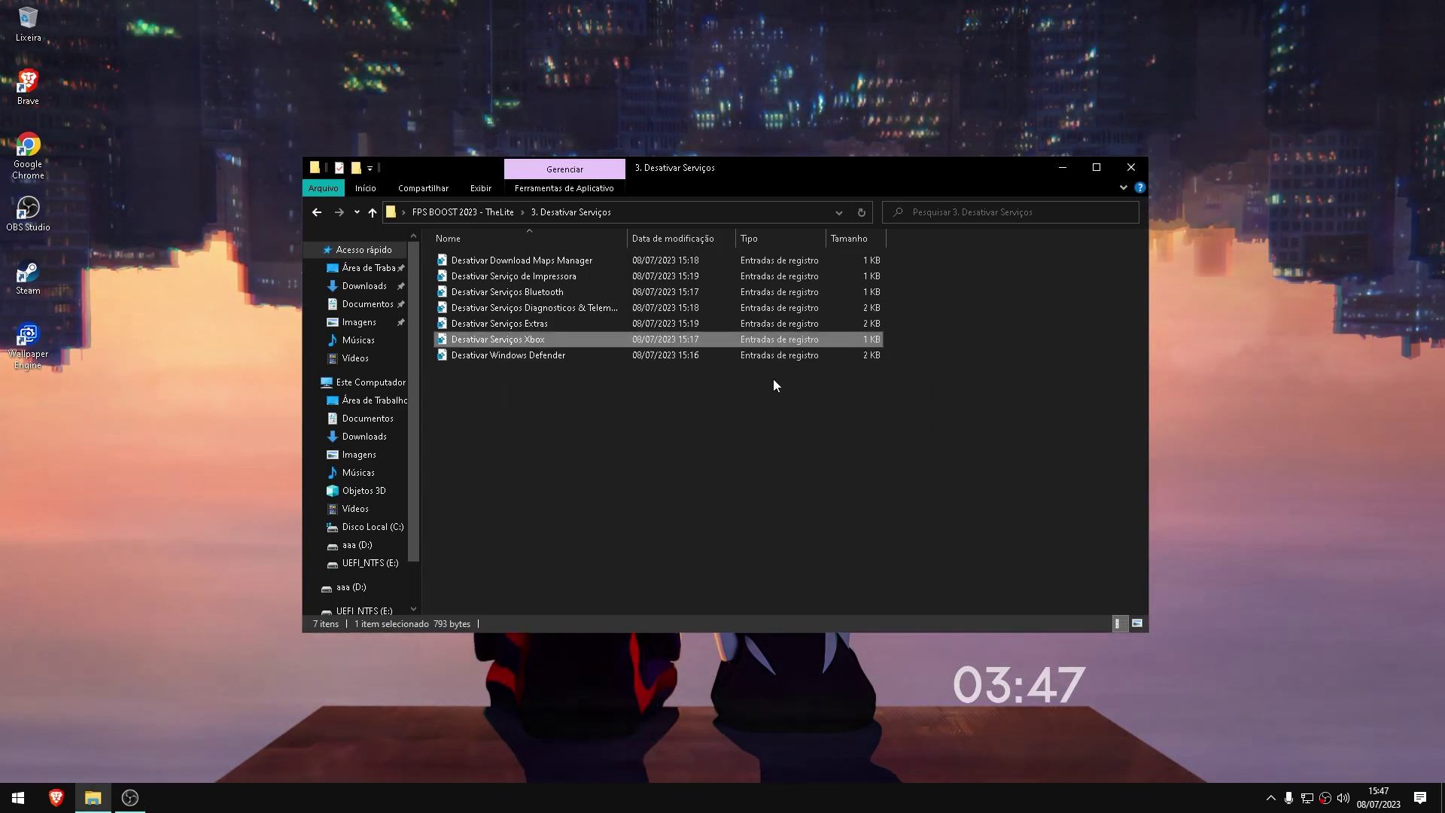
Select the Desativar Windows Defender file and check the hidden notification-area icons without merging the file
left_click(698, 359)
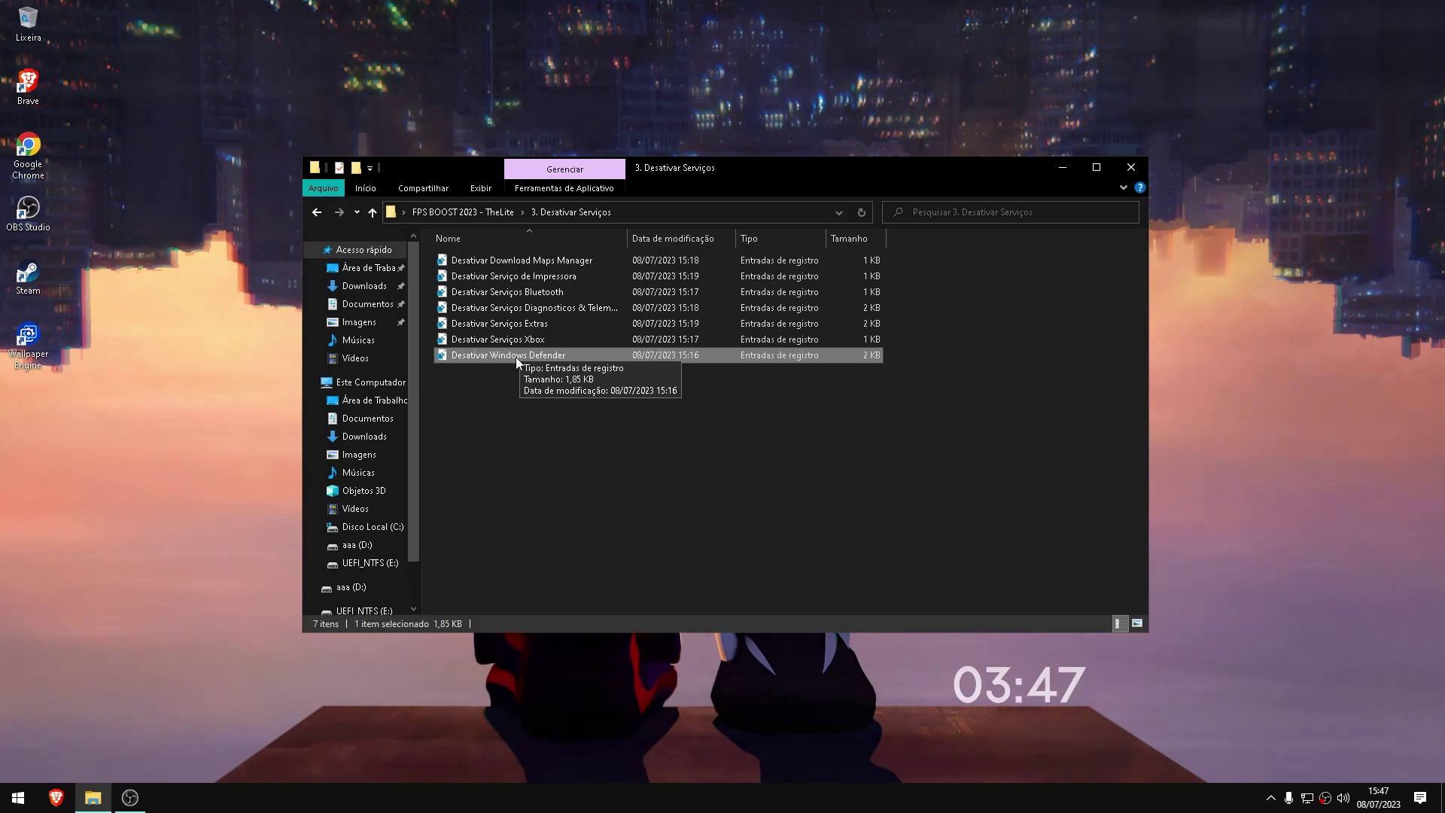
left_click(1270, 797)
left_click(1267, 796)
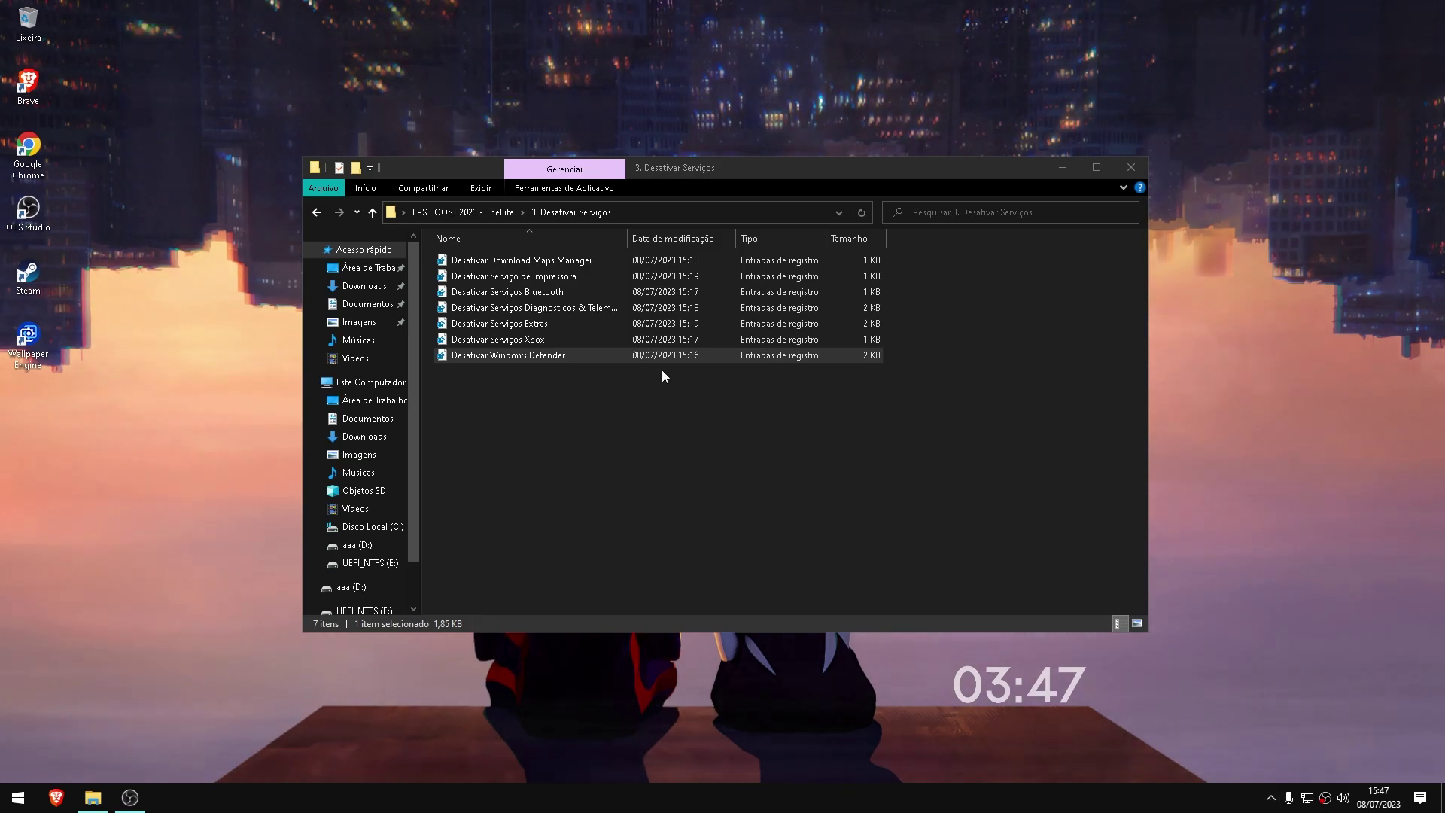
left_click_drag(531, 353, 556, 359)
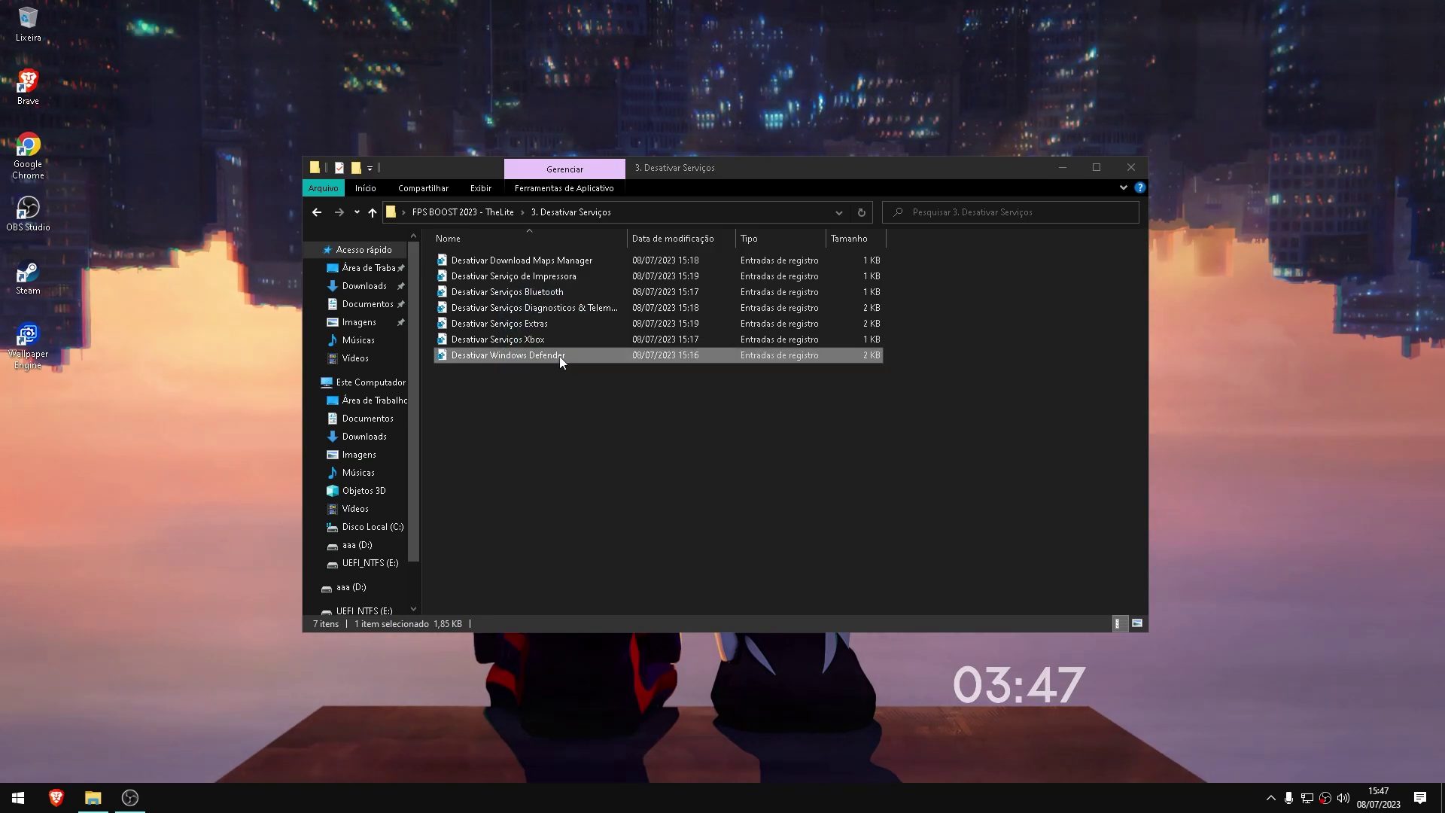
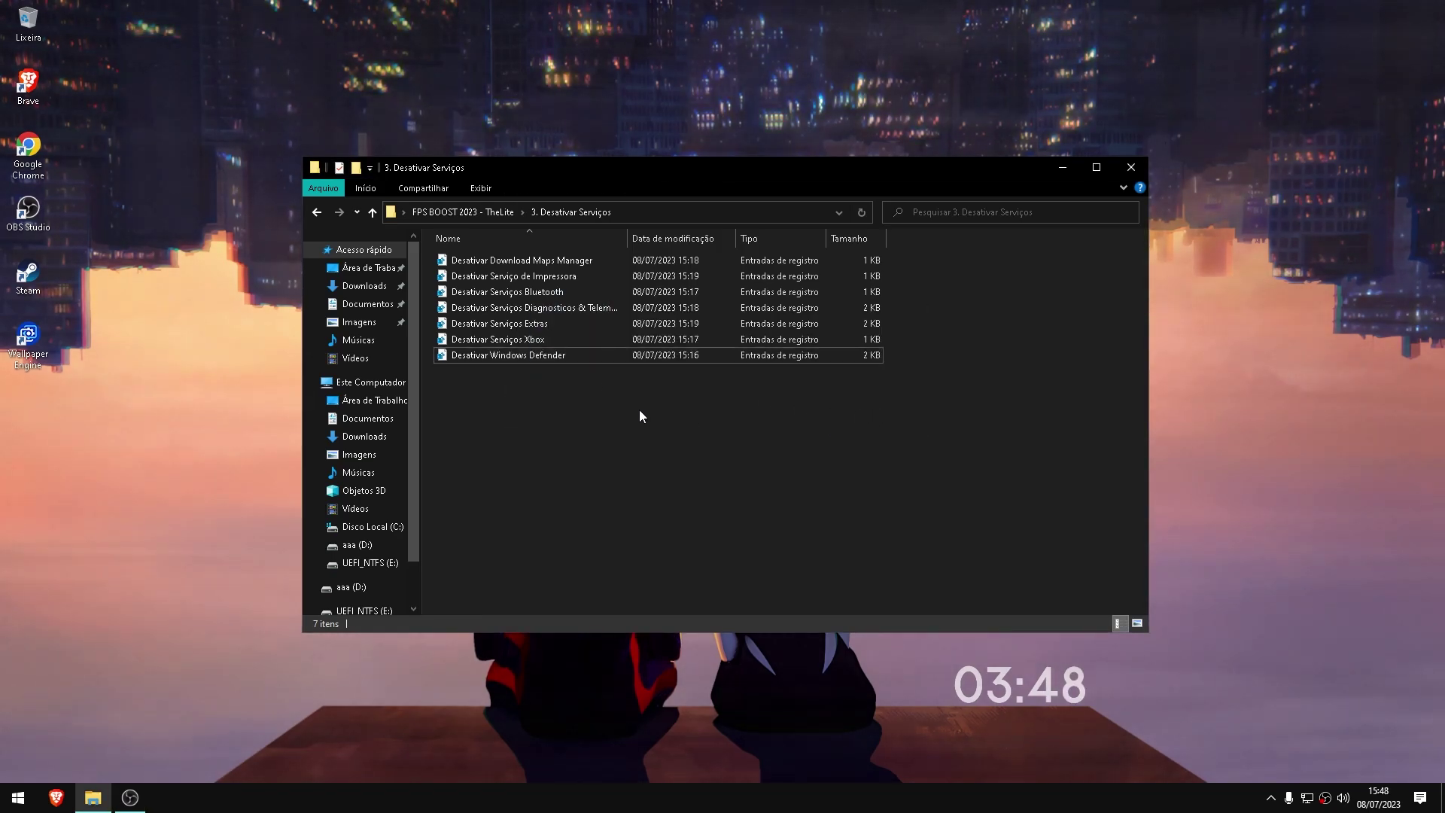
Leave the 3. Desativar Serviços folder for its parent folder and close the File Explorer window
key("ctrl+a")
left_click(588, 427)
left_click_drag(663, 413, 564, 255)
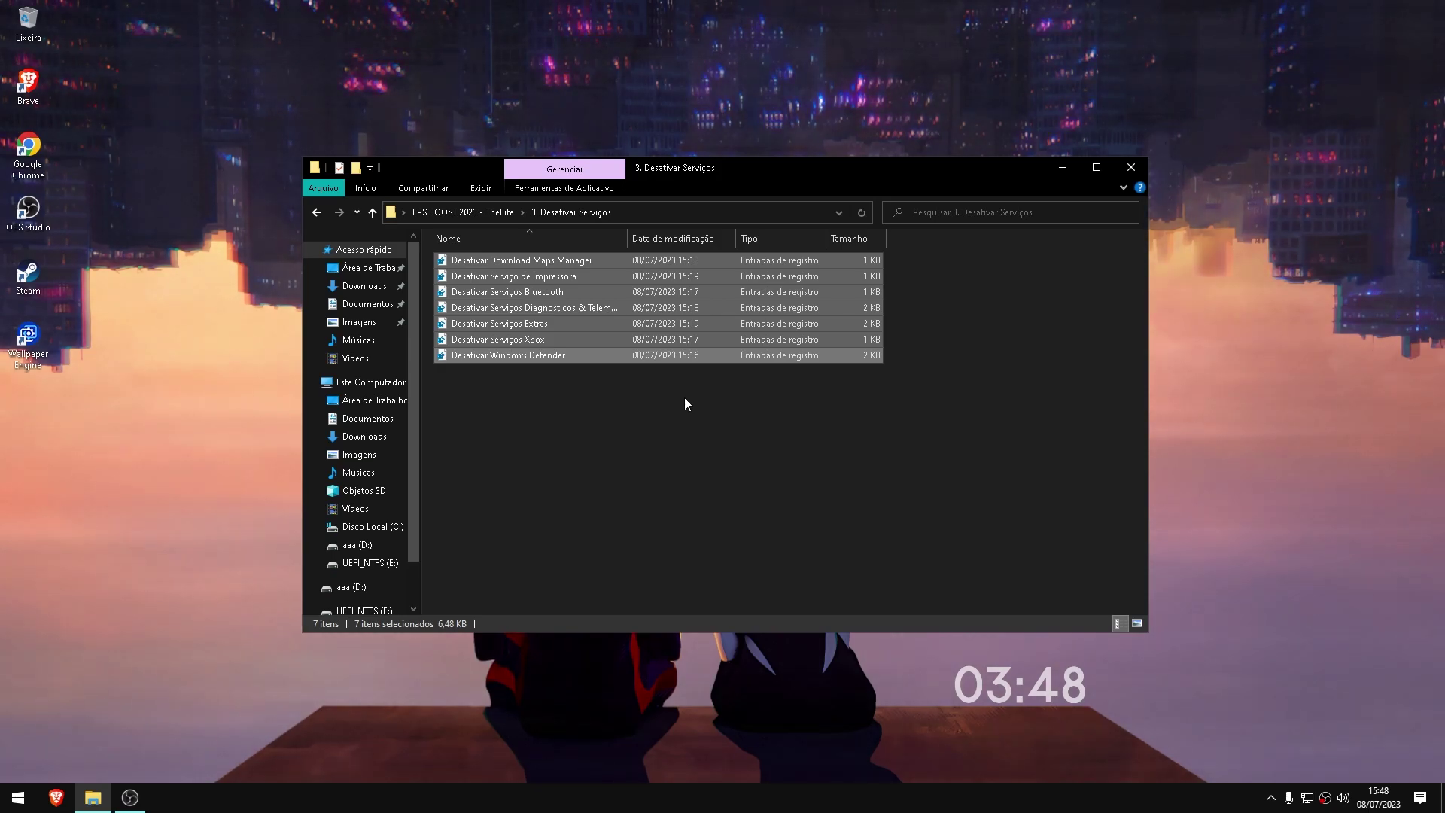
key("alt+Up")
left_click_drag(742, 427, 828, 429)
left_click(1122, 170)
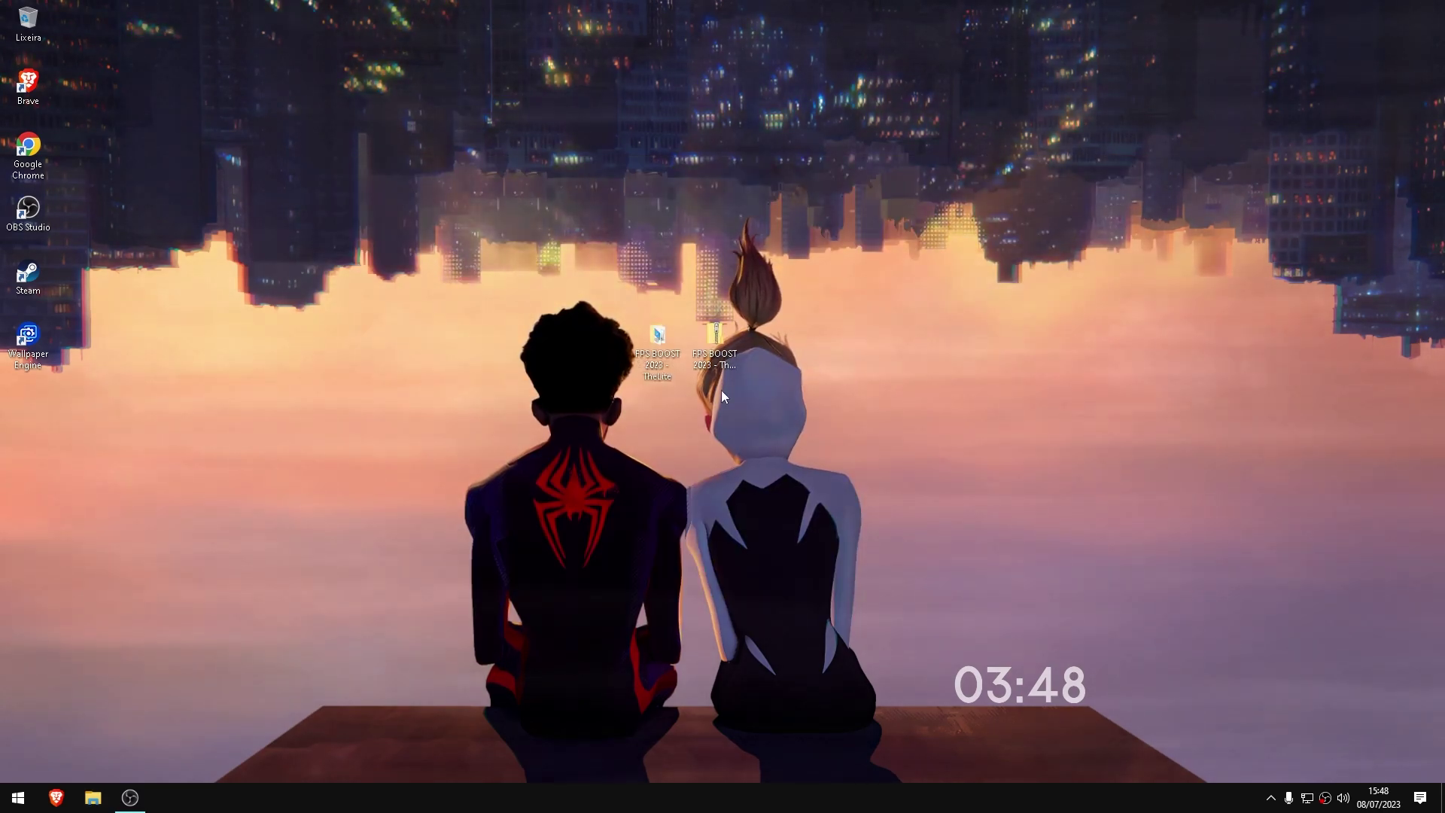
View the computer's power options, including Reiniciar, and close them without choosing one
key("super")
left_click(19, 765)
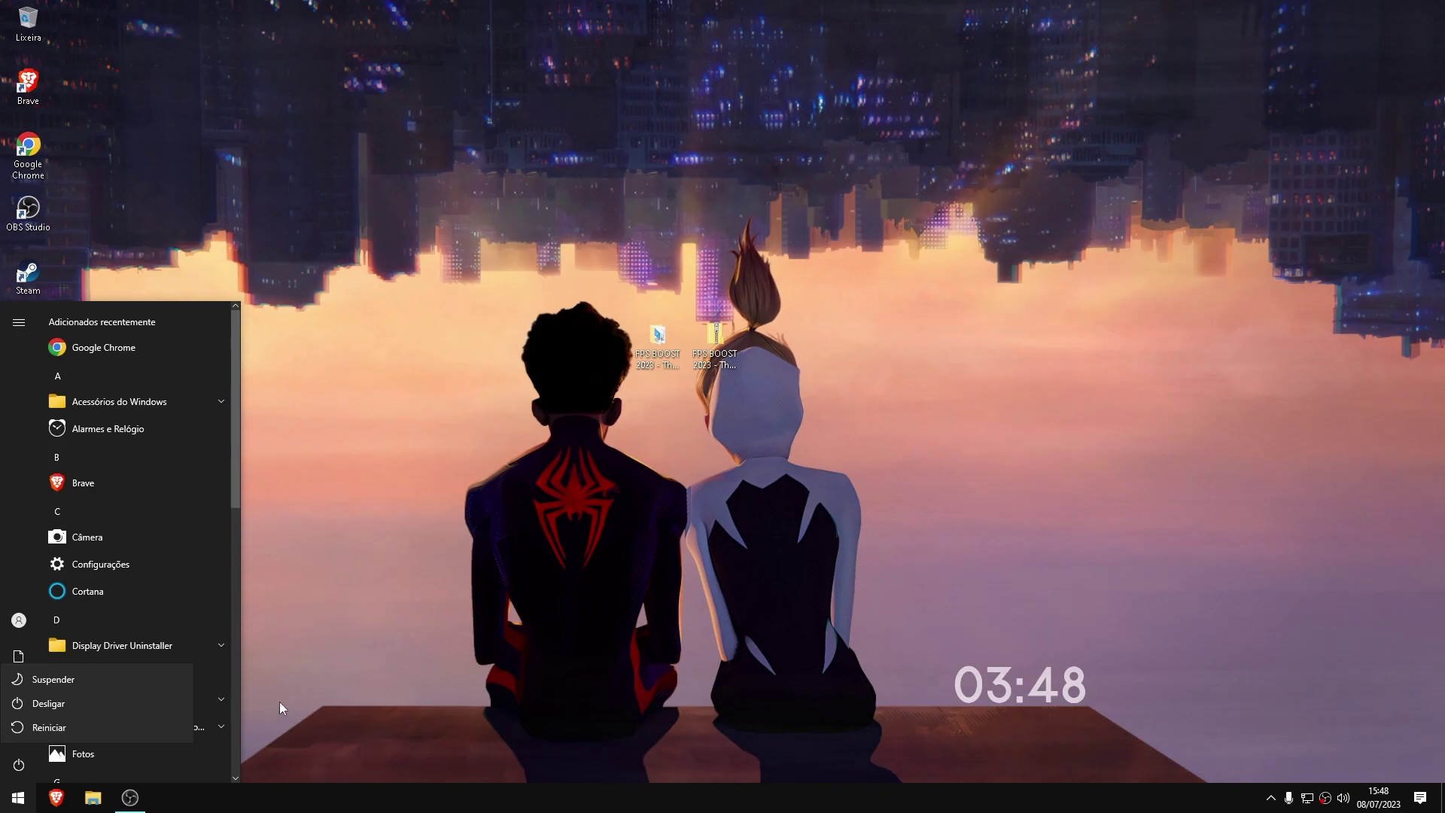
key("Escape")
left_click(386, 688)
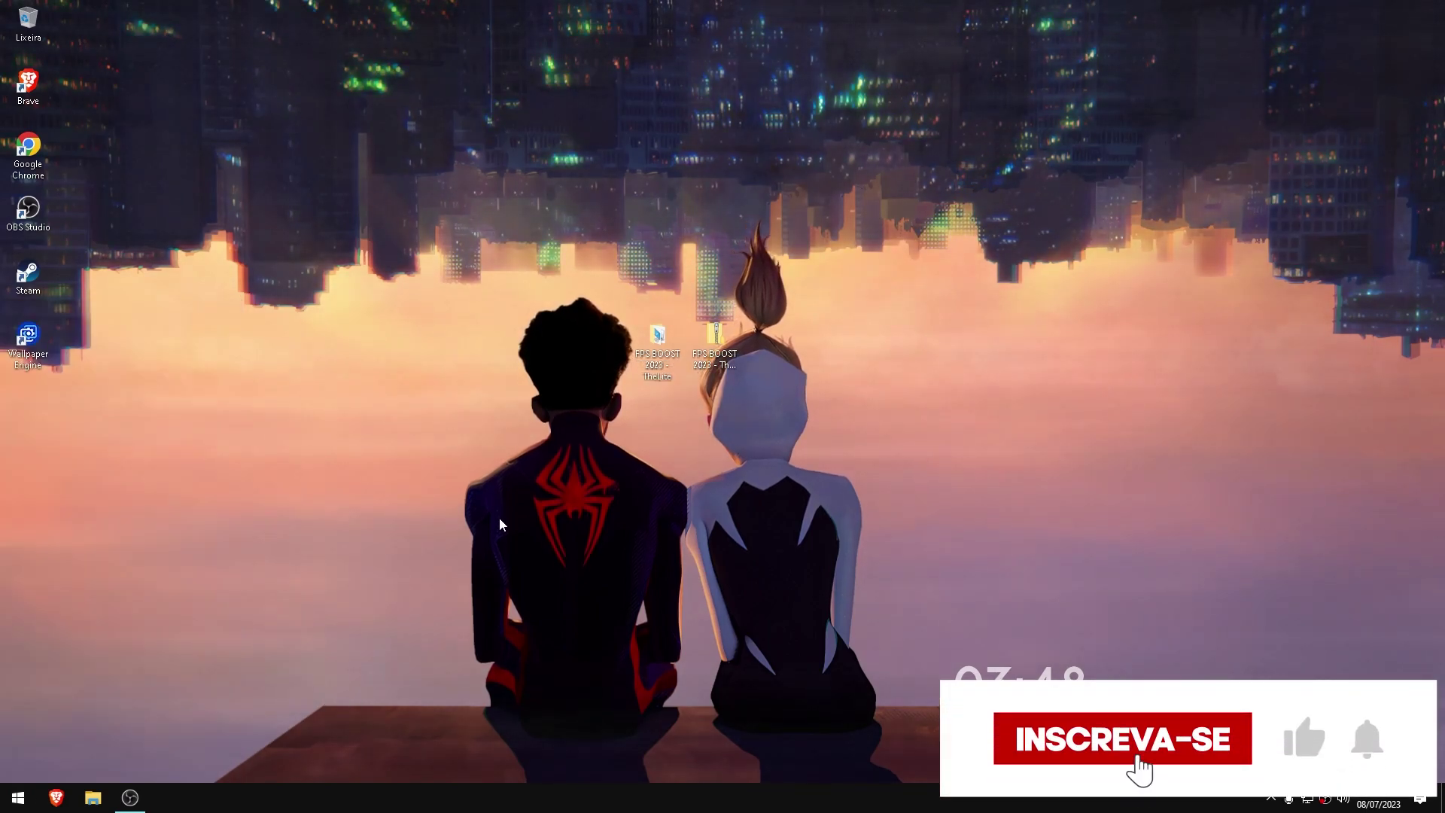